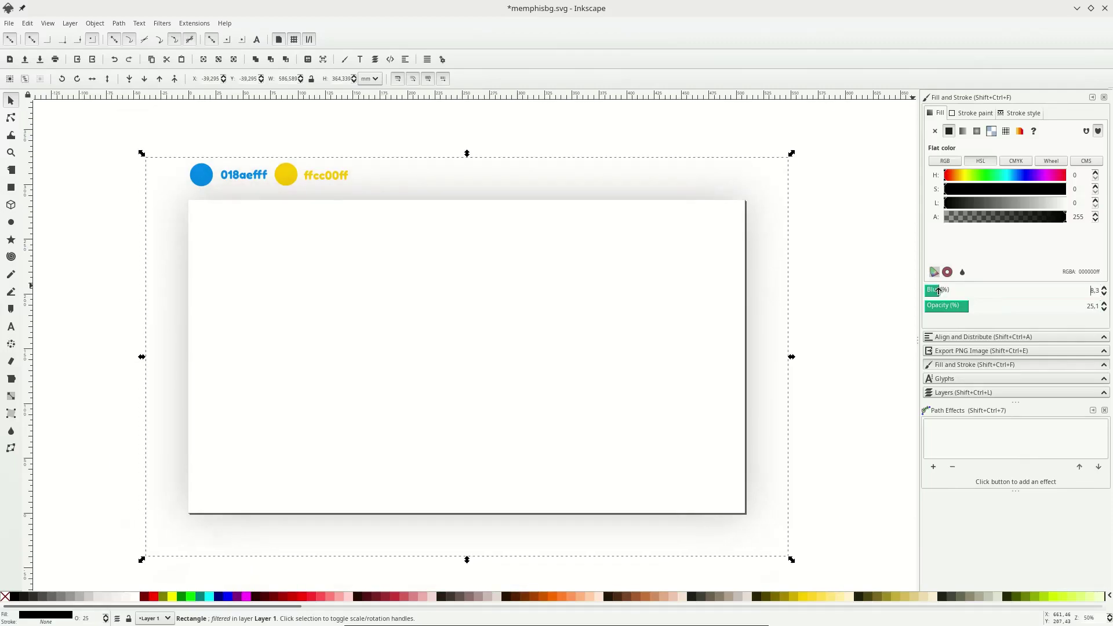
- Draw a rectangle about 471 × 253 mm inside the white page rectangle, leaving a narrow white border on every side
click(778, 372)
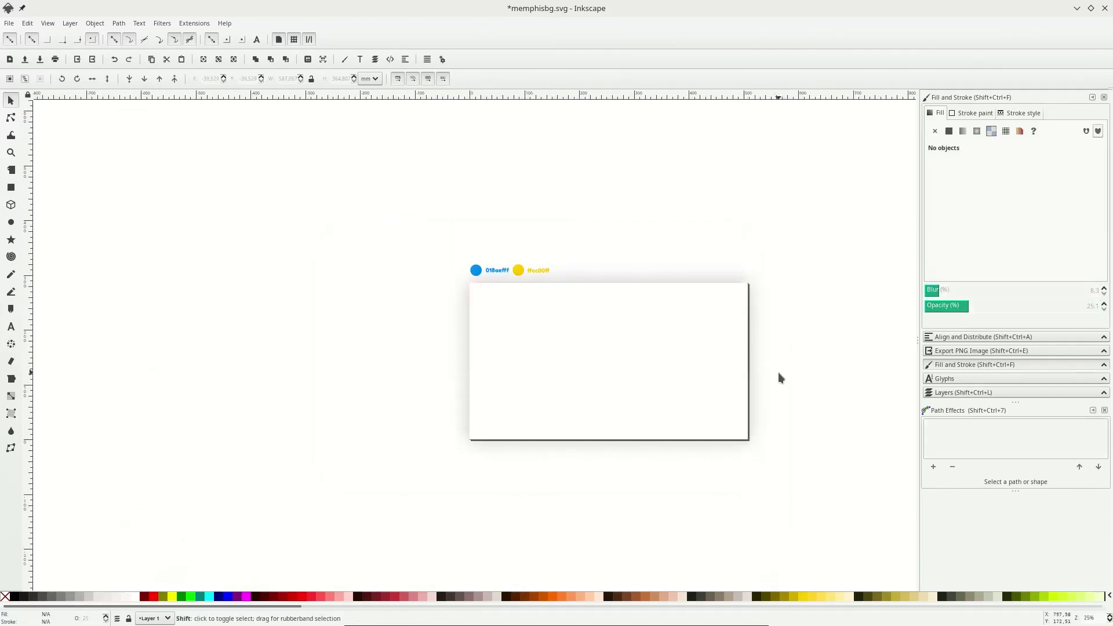
scroll(778, 372, up, 1)
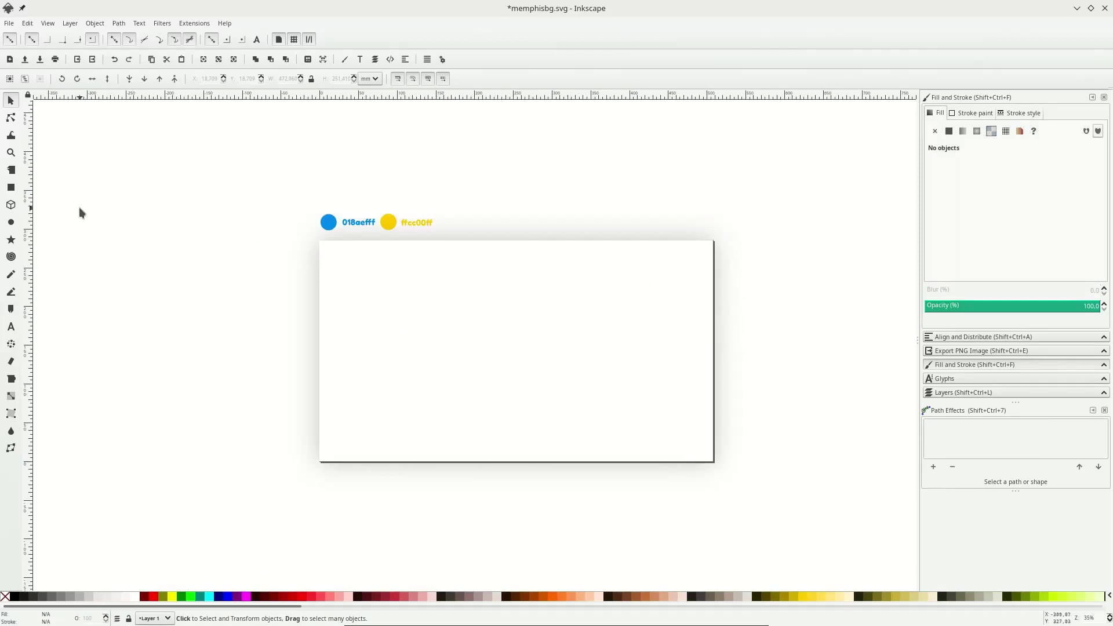
click(10, 187)
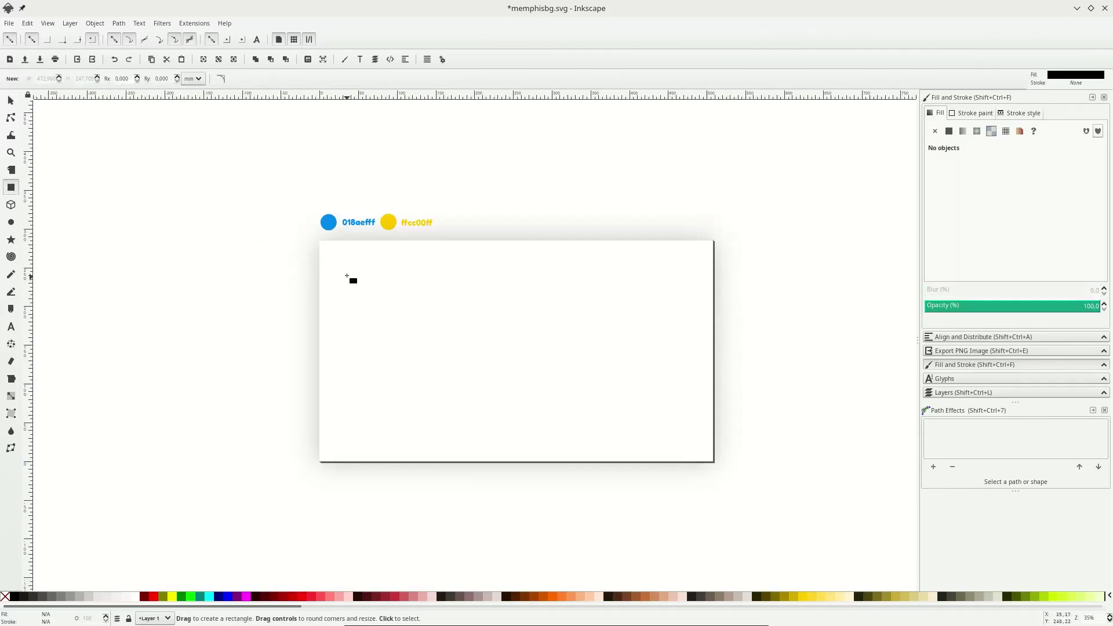
drag(337, 258, 699, 448)
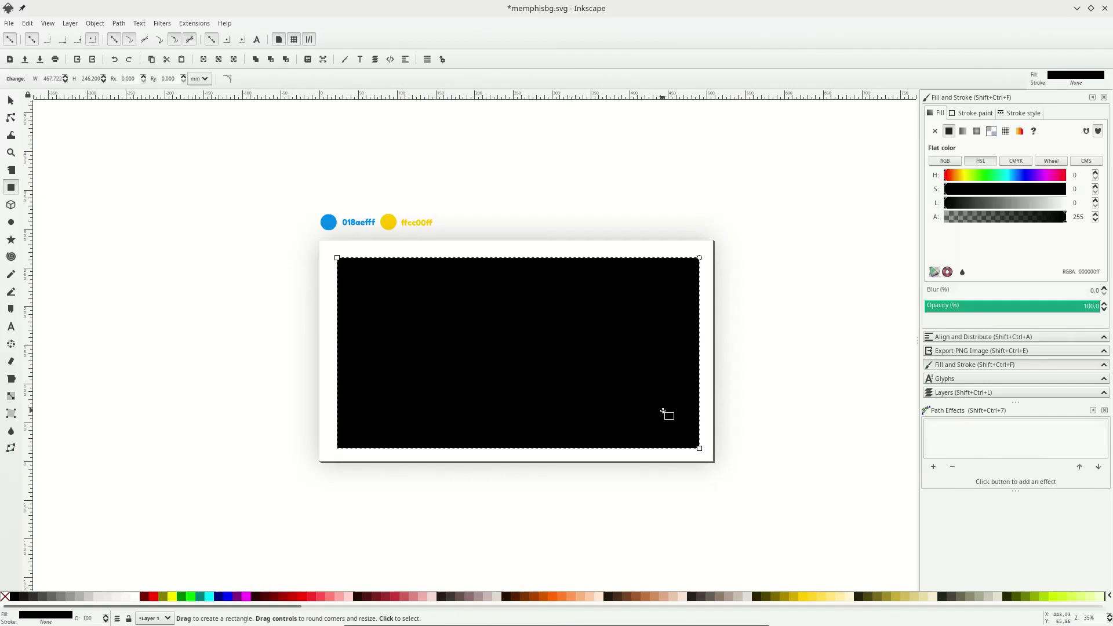
drag(336, 258, 334, 252)
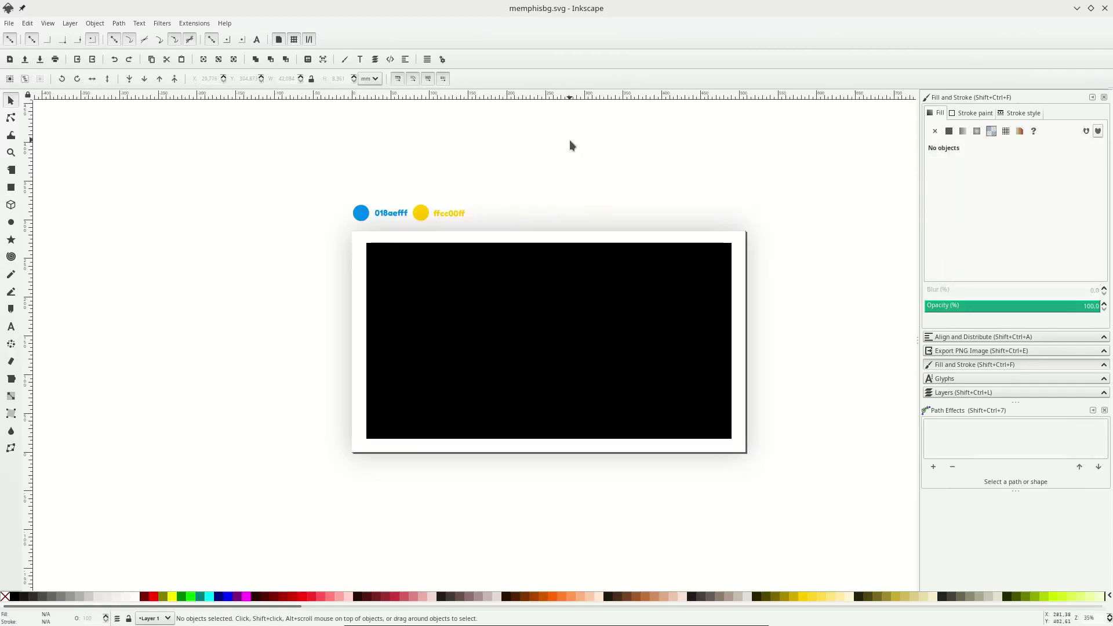
- Fill the inner rectangle with the blue sampled from the blue circle swatch
click(529, 323)
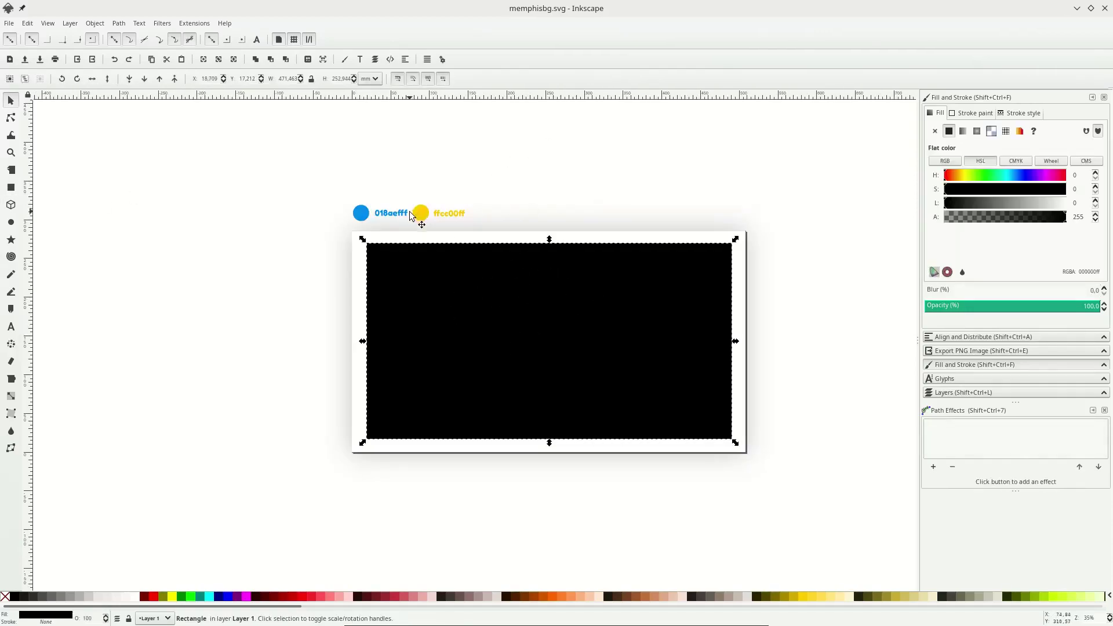
click(389, 217)
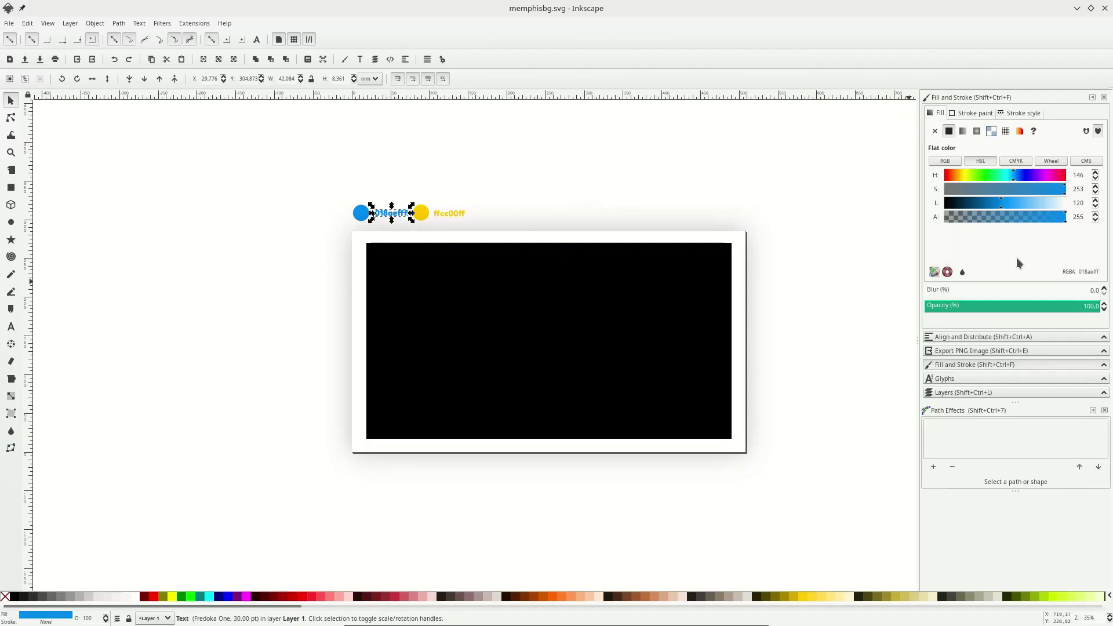
click(482, 305)
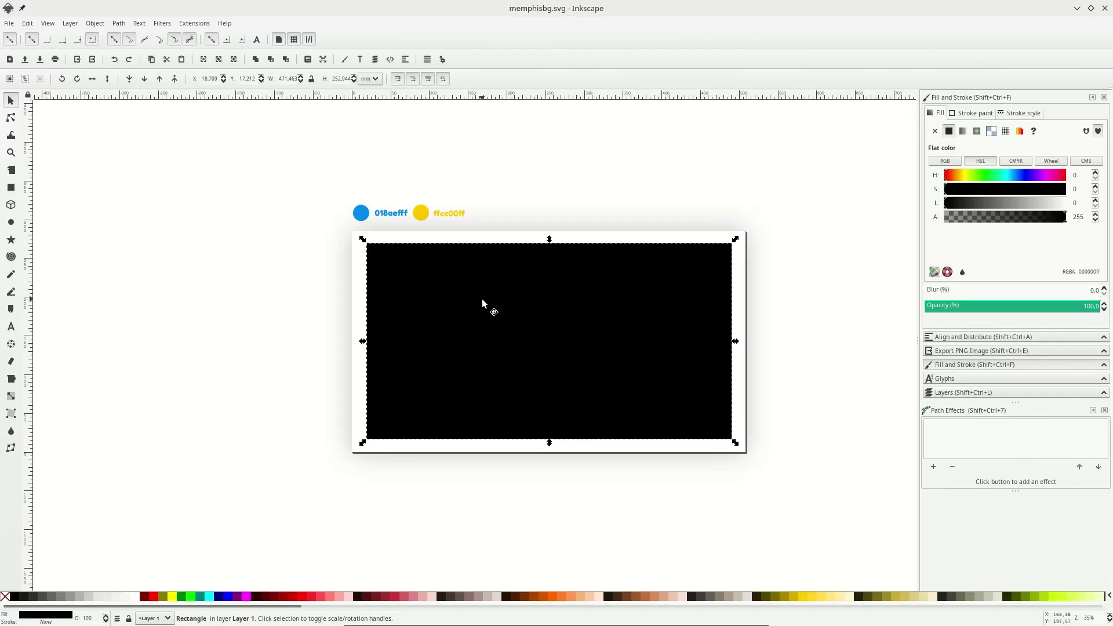
key(d)
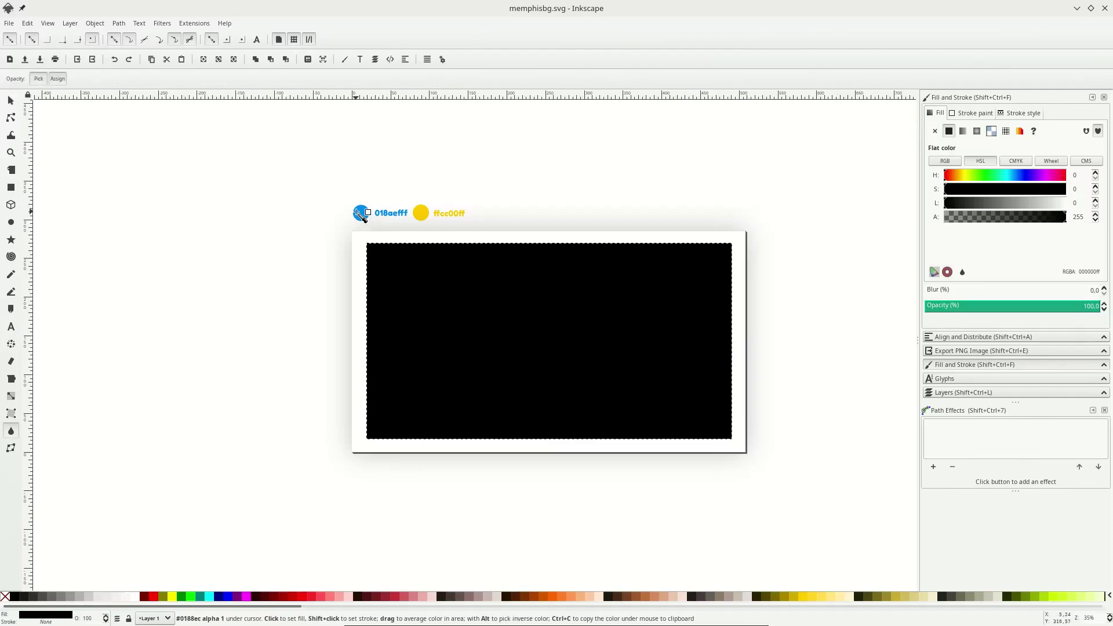
click(360, 214)
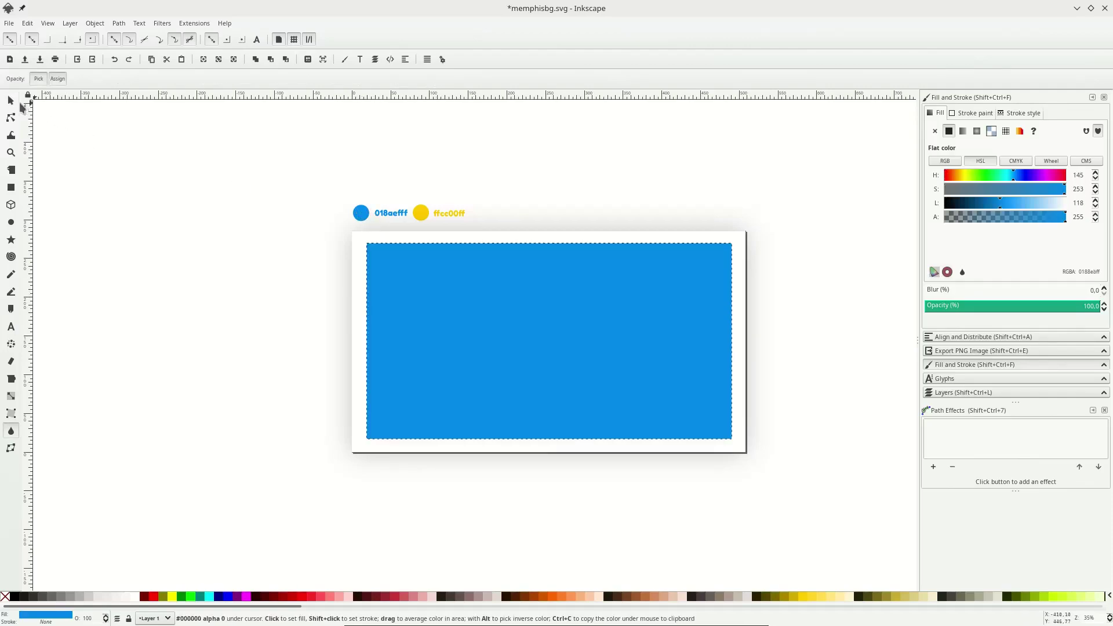
click(11, 101)
scroll(565, 323, down, 1)
scroll(579, 306, up, 1)
key(Escape)
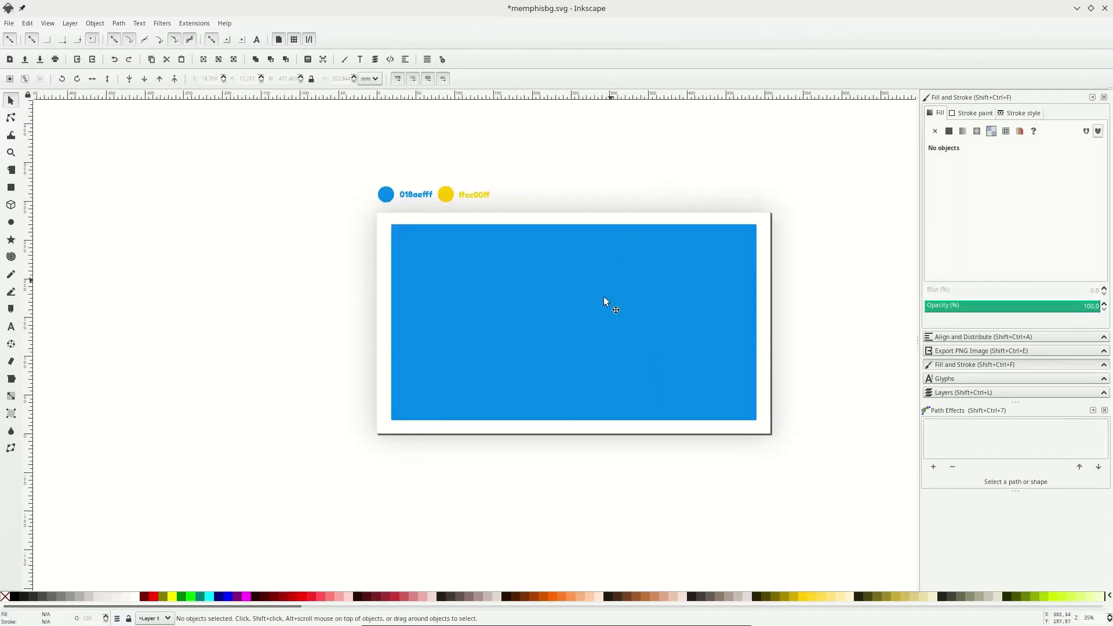
- Apply a radial gradient to the blue rectangle and extend its radii well beyond the rectangle's edges
click(580, 320)
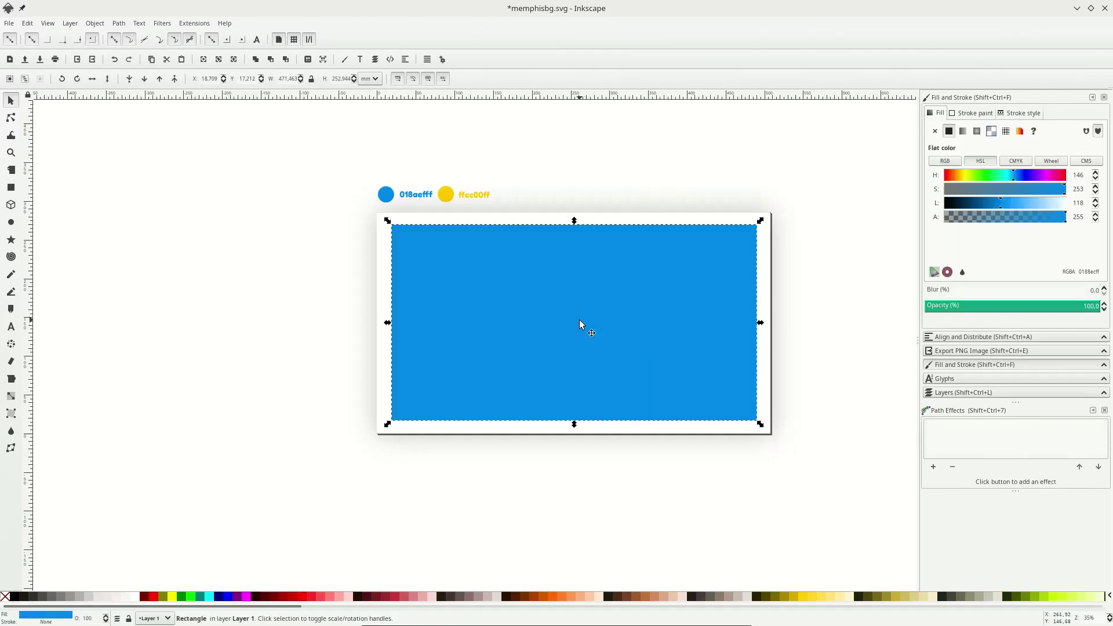
click(10, 396)
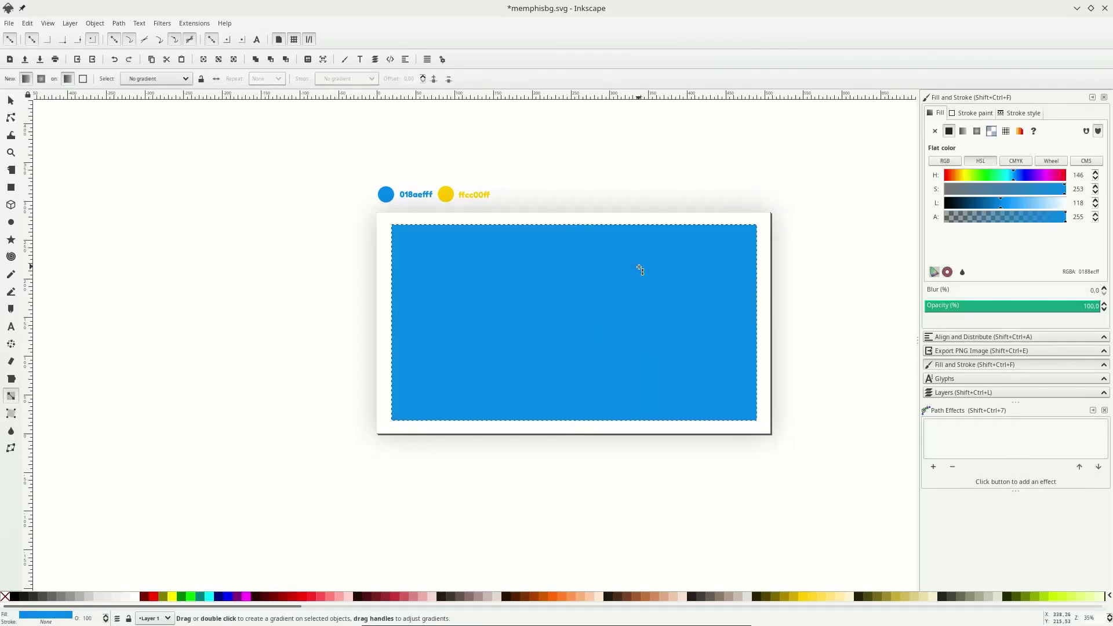
drag(585, 191, 586, 413)
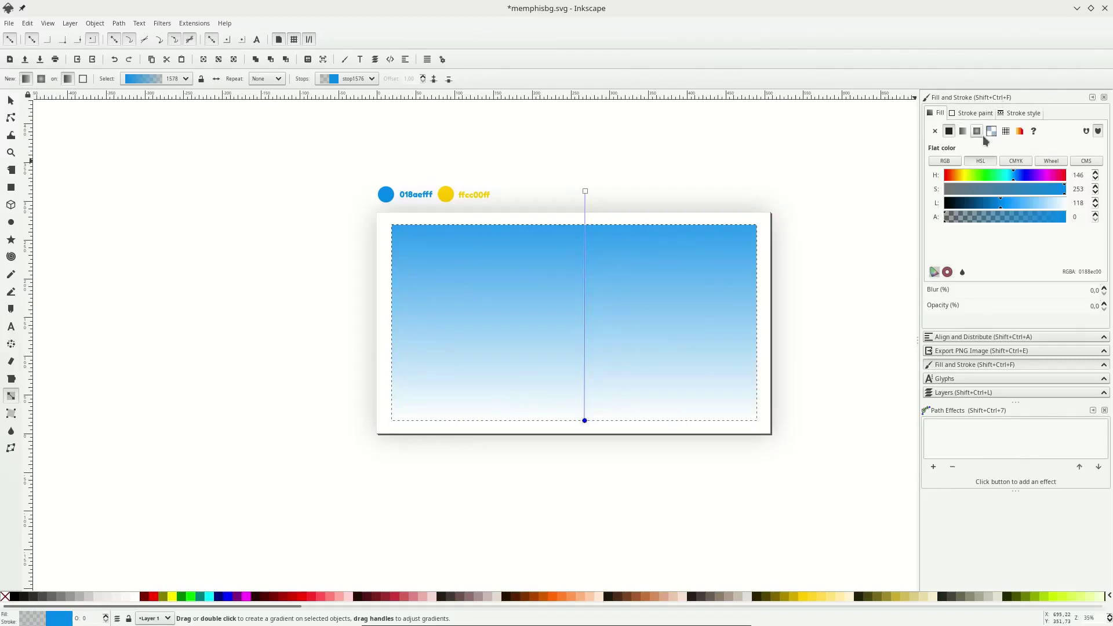
click(977, 133)
scroll(636, 285, down, 1)
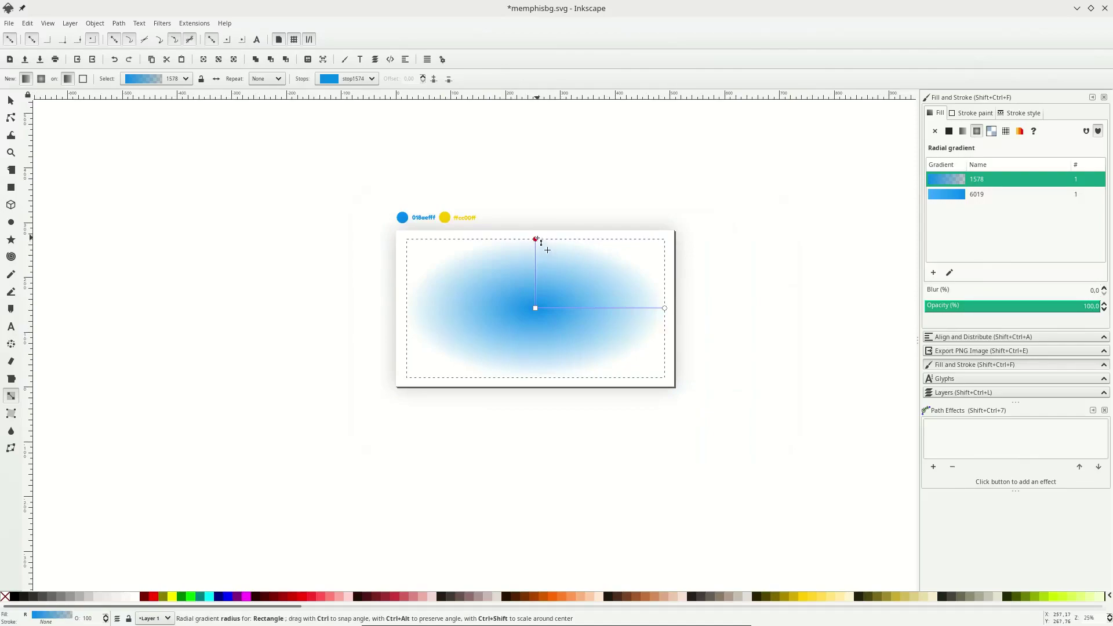
drag(537, 239, 536, 107)
scroll(536, 107, up, 2)
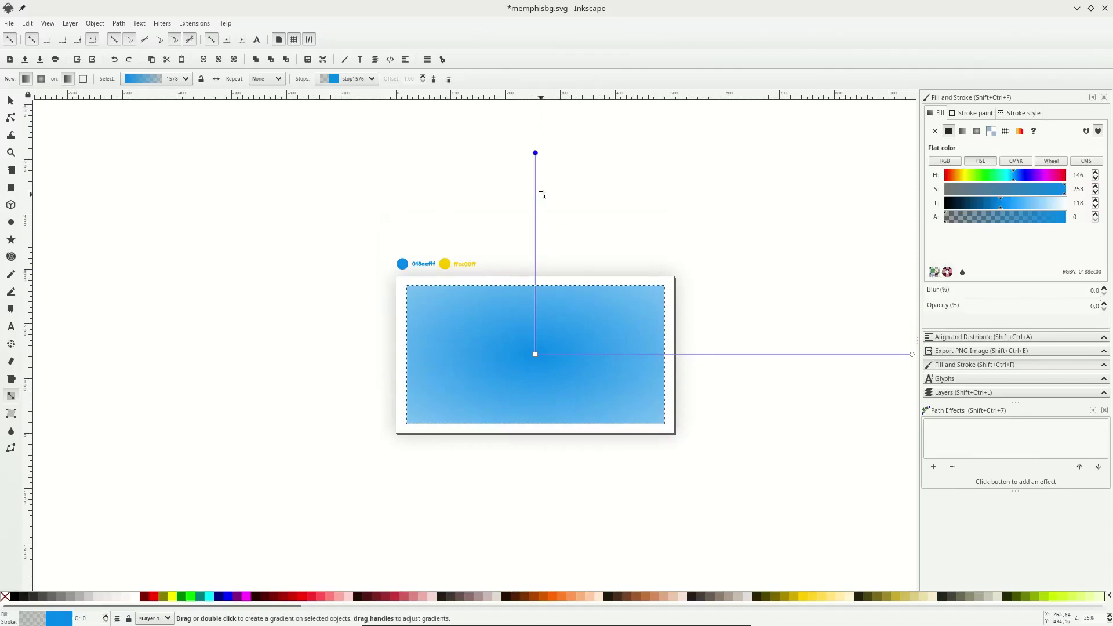
drag(537, 154, 535, 144)
- Set the gradient's outer stop to the opaque blue sampled from the blue circle swatch
click(536, 145)
key(d)
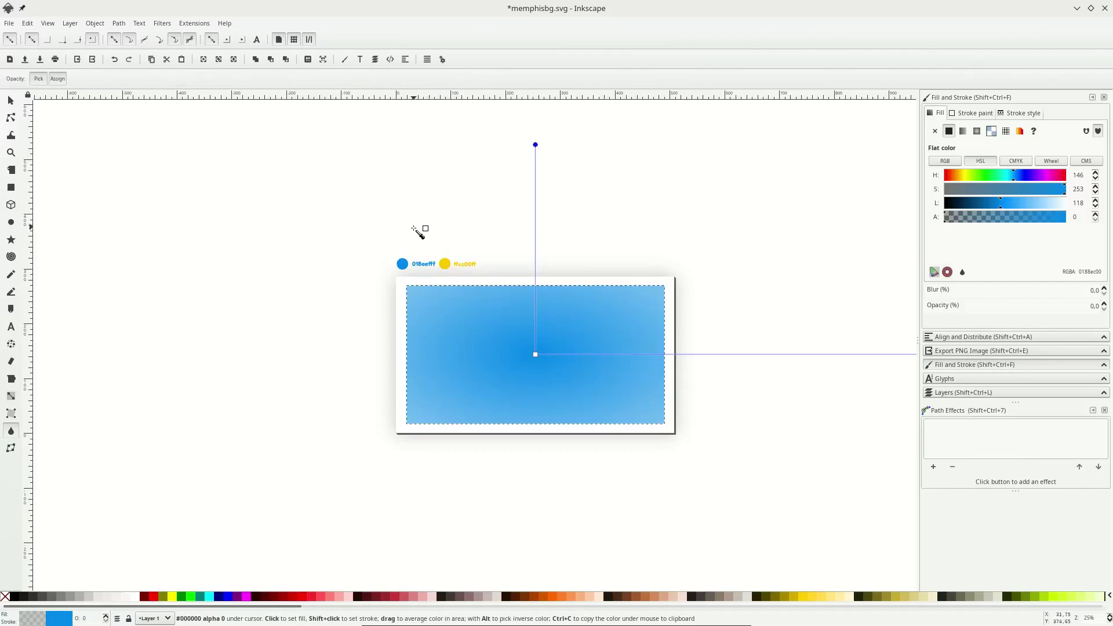
click(404, 265)
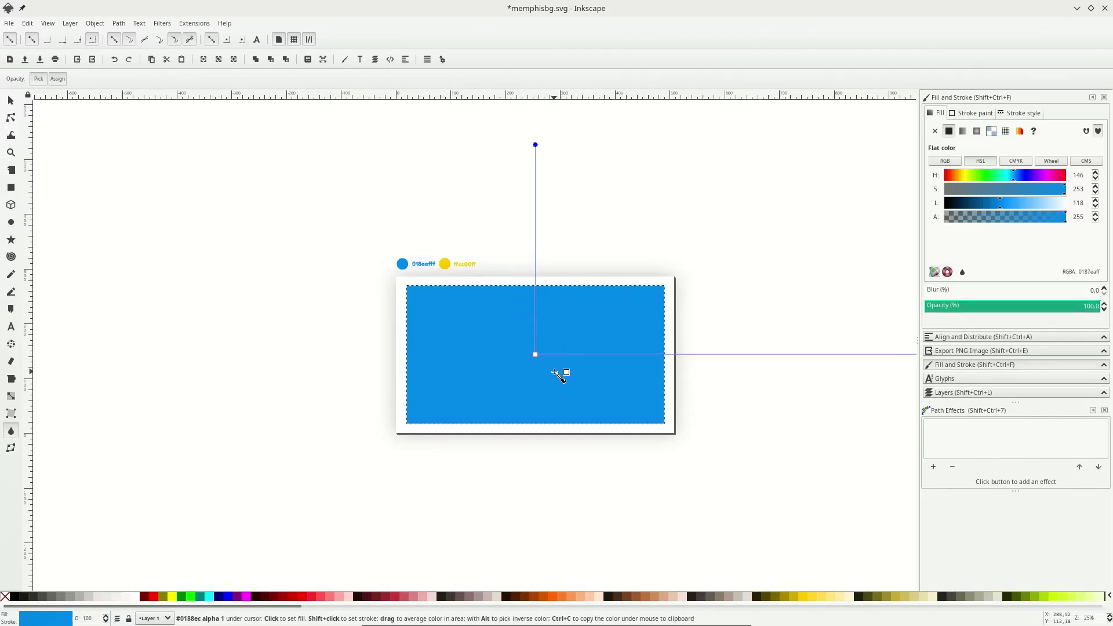
- Lighten the gradient's centre stop to a lightness of 160
scroll(555, 370, up, 1)
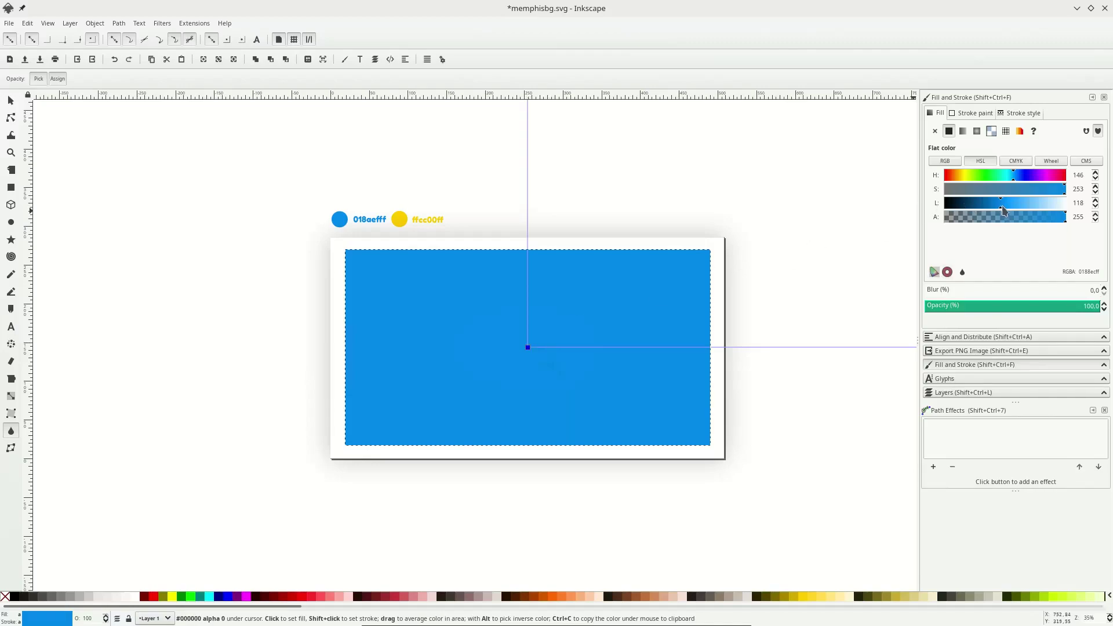
drag(1009, 210, 1021, 206)
scroll(732, 219, down, 1)
scroll(667, 226, right, 2)
scroll(566, 234, up, 4)
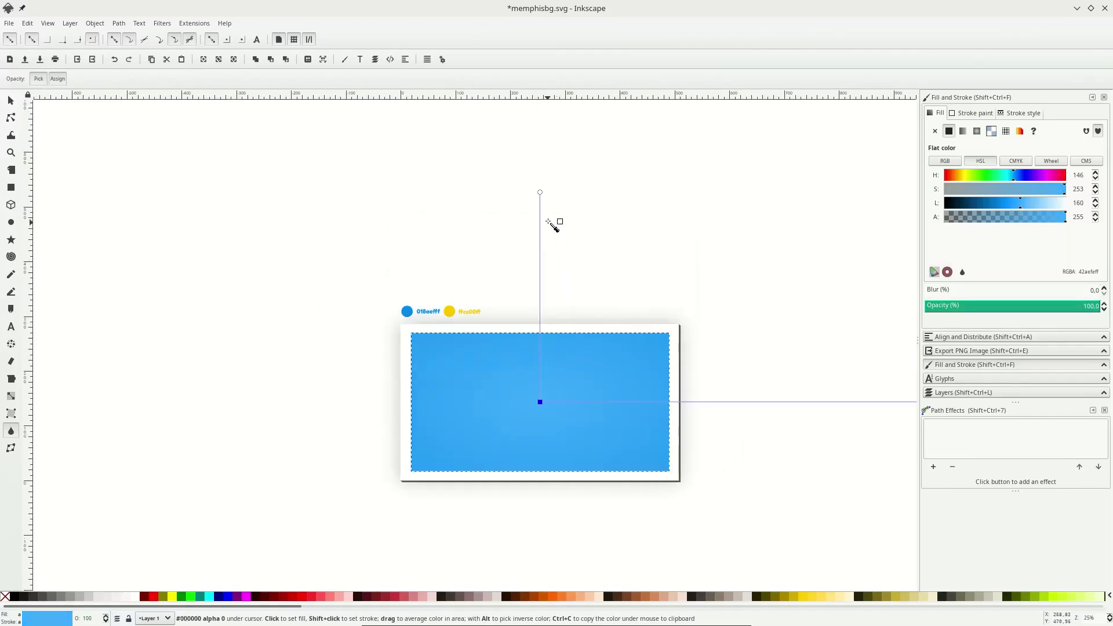
scroll(603, 267, right, 1)
scroll(649, 320, down, 1)
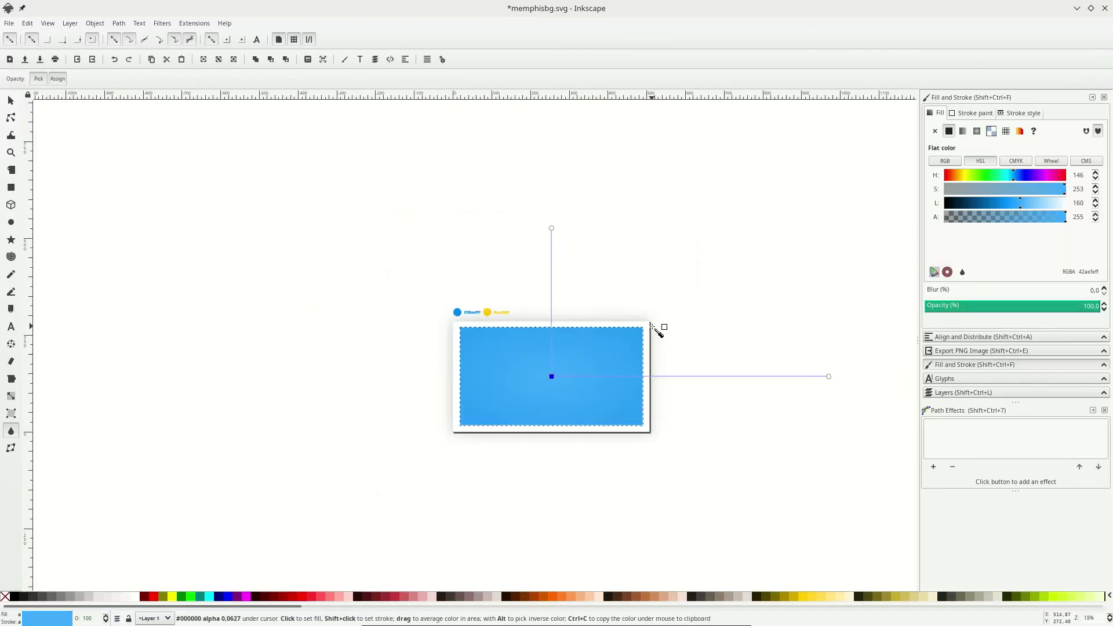
- Deselect the gradient rectangle and save the document
key(s)
click(660, 384)
scroll(732, 320, up, 2)
key(ctrl+s)
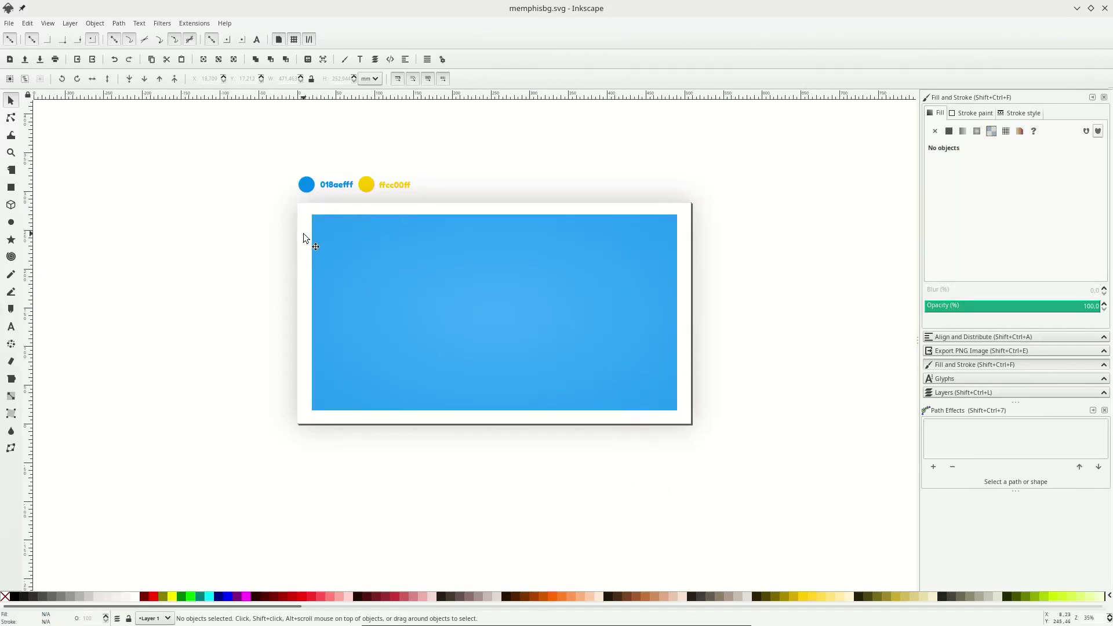
- Draw a closed curvy path about 276 × 161 mm with the Bezier tool, overlapping the lower-right corner of the page
click(8, 293)
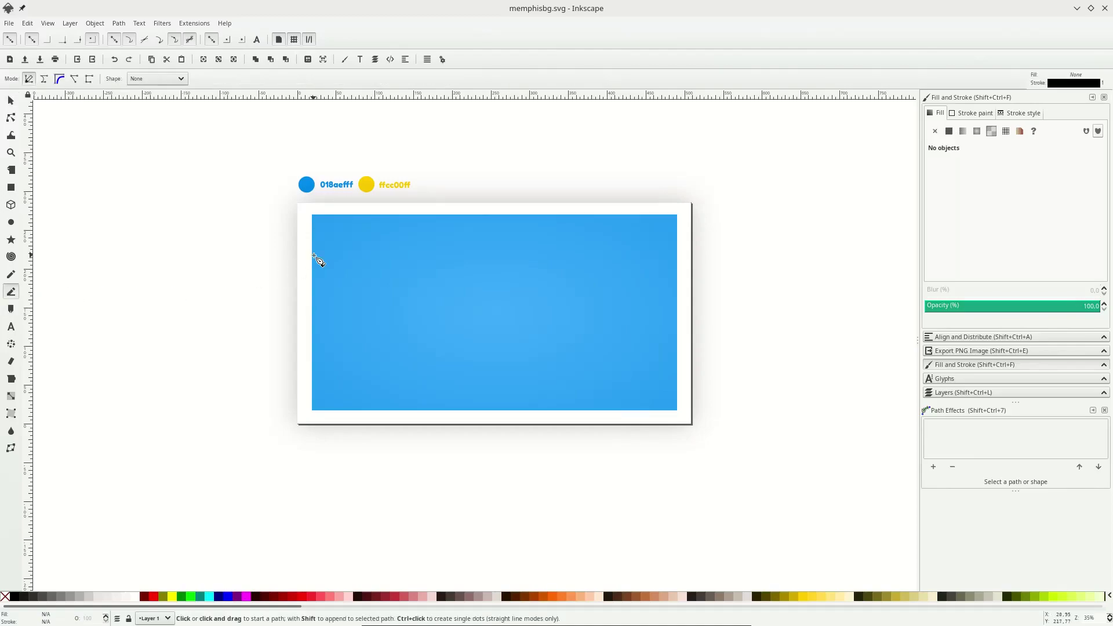
scroll(719, 377, up, 1)
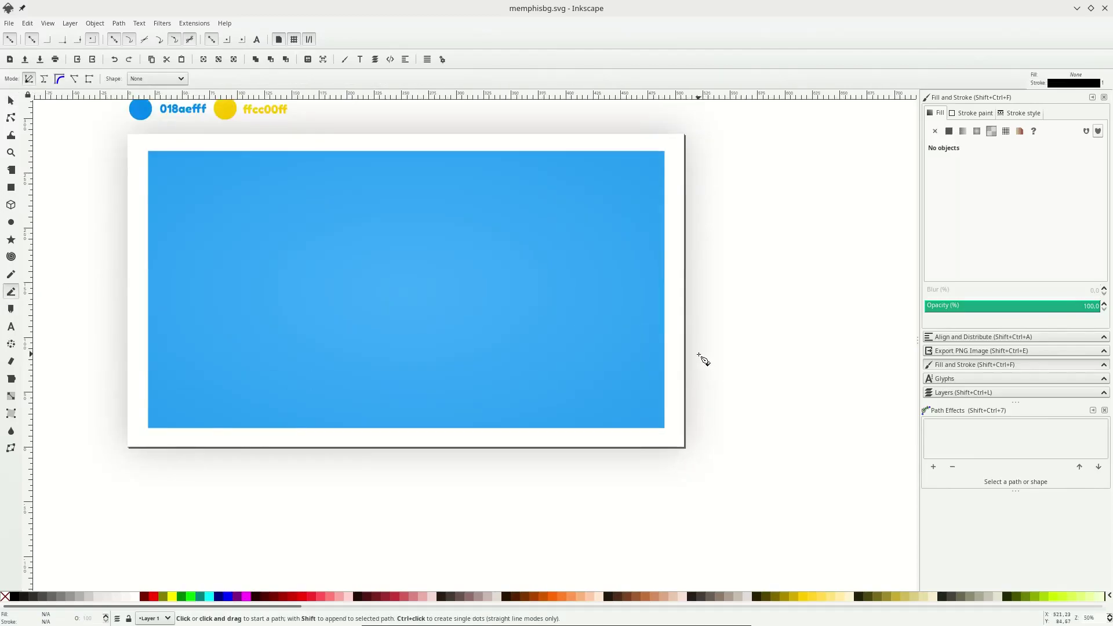
scroll(713, 354, left, 1)
click(726, 317)
key(Escape)
click(727, 328)
drag(614, 286, 537, 353)
key(Escape)
click(727, 344)
drag(664, 299, 619, 314)
drag(566, 413, 469, 390)
drag(430, 449, 418, 485)
click(729, 462)
click(727, 345)
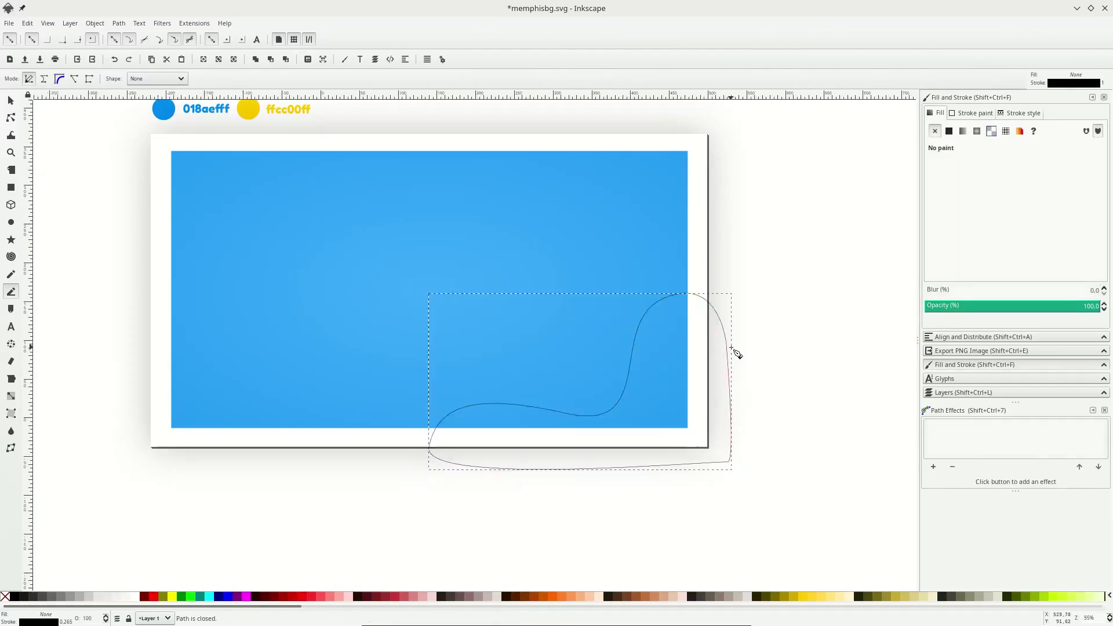
- Fill the curvy path with the yellow sampled from the yellow circle swatch and remove its stroke
scroll(732, 374, down, 1)
key(d)
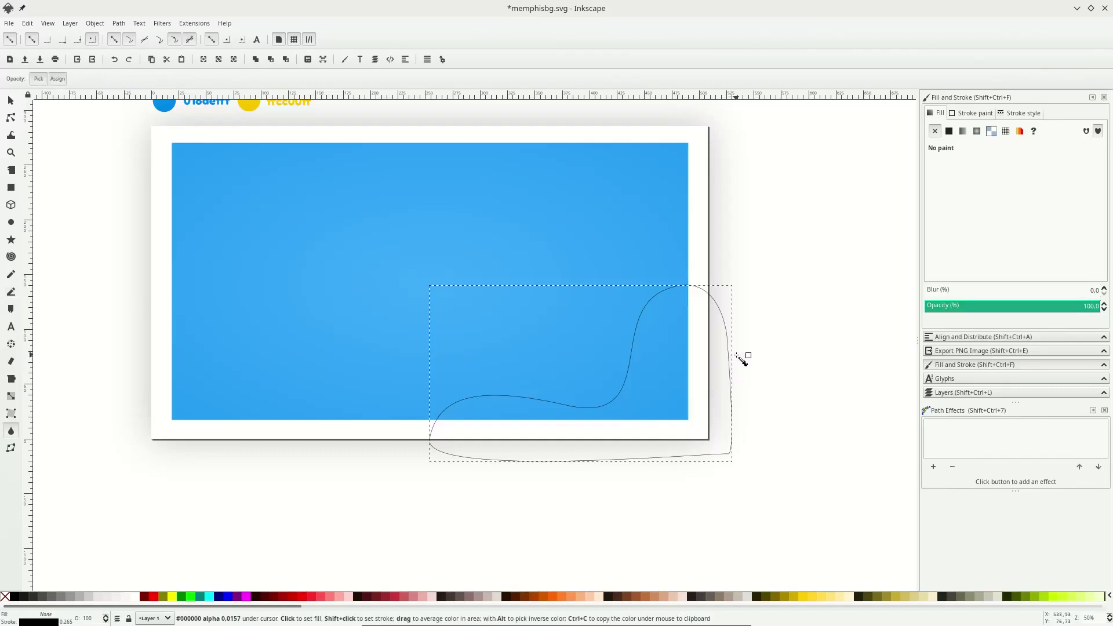
scroll(738, 356, down, 1)
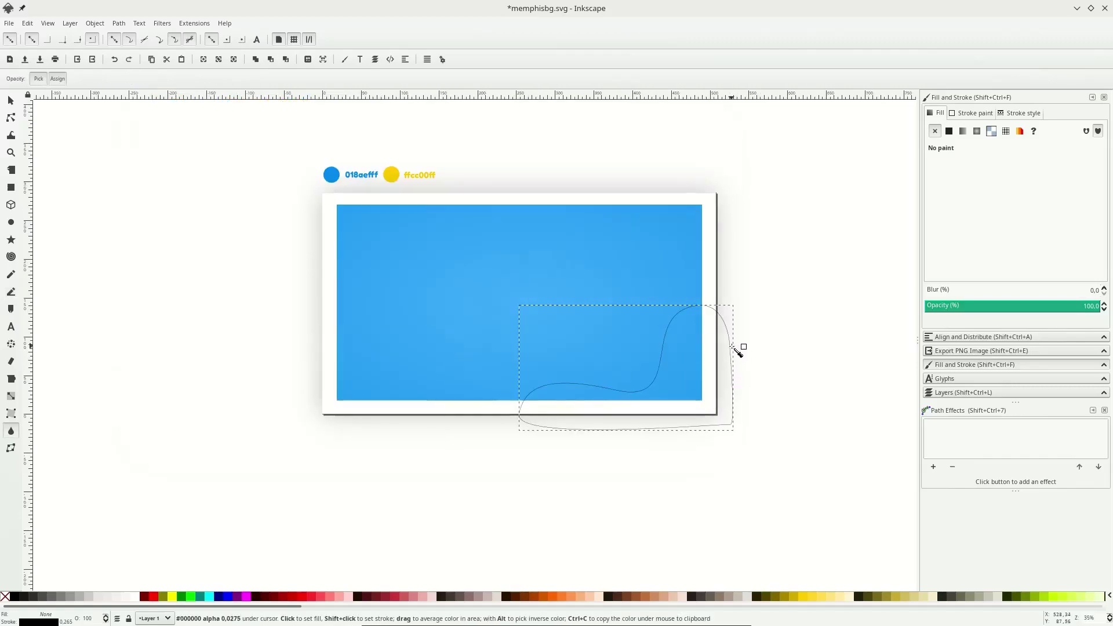
click(391, 175)
scroll(745, 428, up, 1)
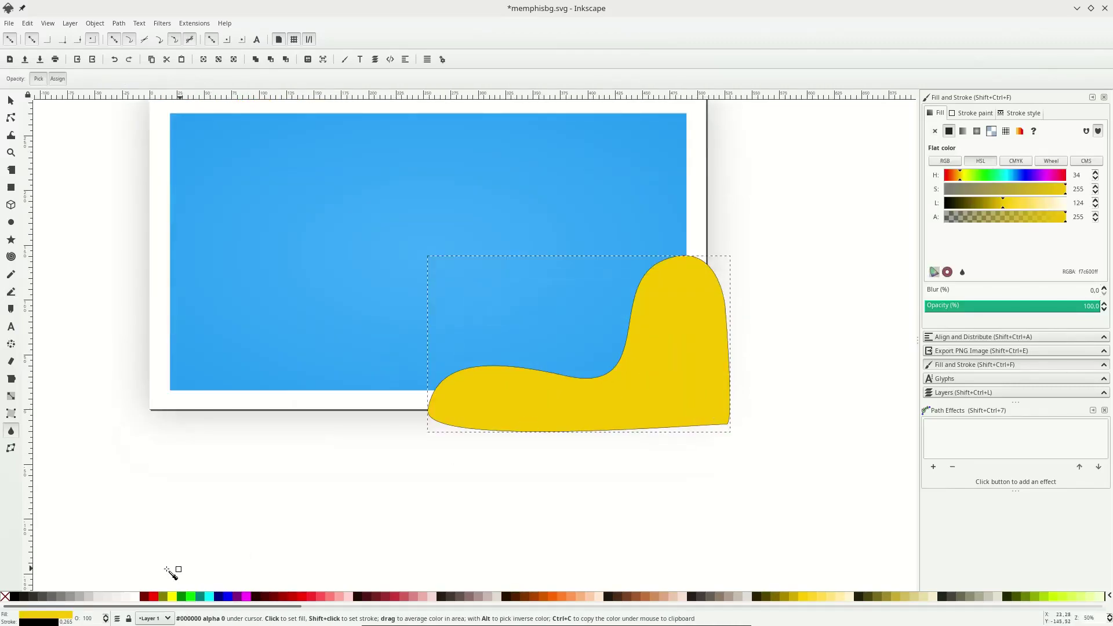
right_click(37, 621)
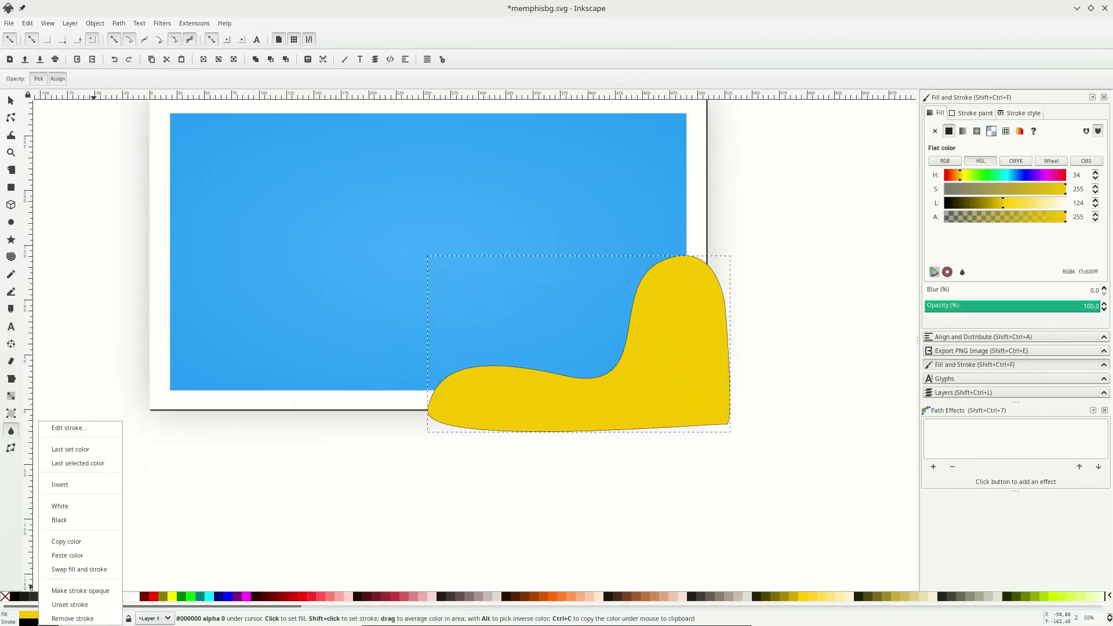
click(46, 621)
key(s)
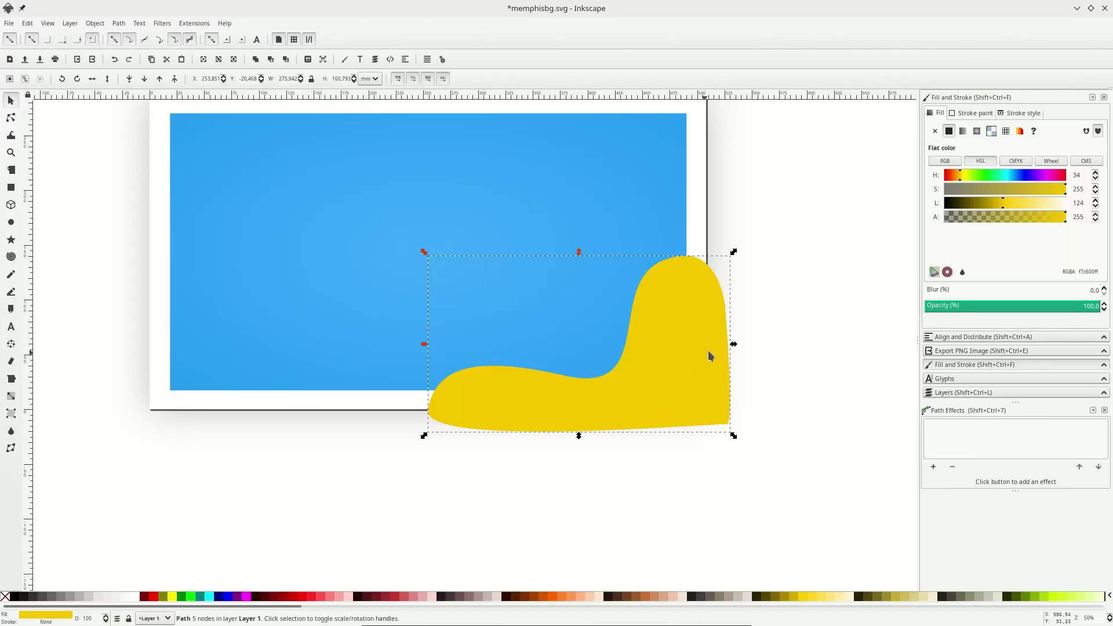
- Duplicate the white page rectangle and use the copy to clip the lower-right yellow shape to the page
scroll(747, 294, up, 2)
click(703, 272)
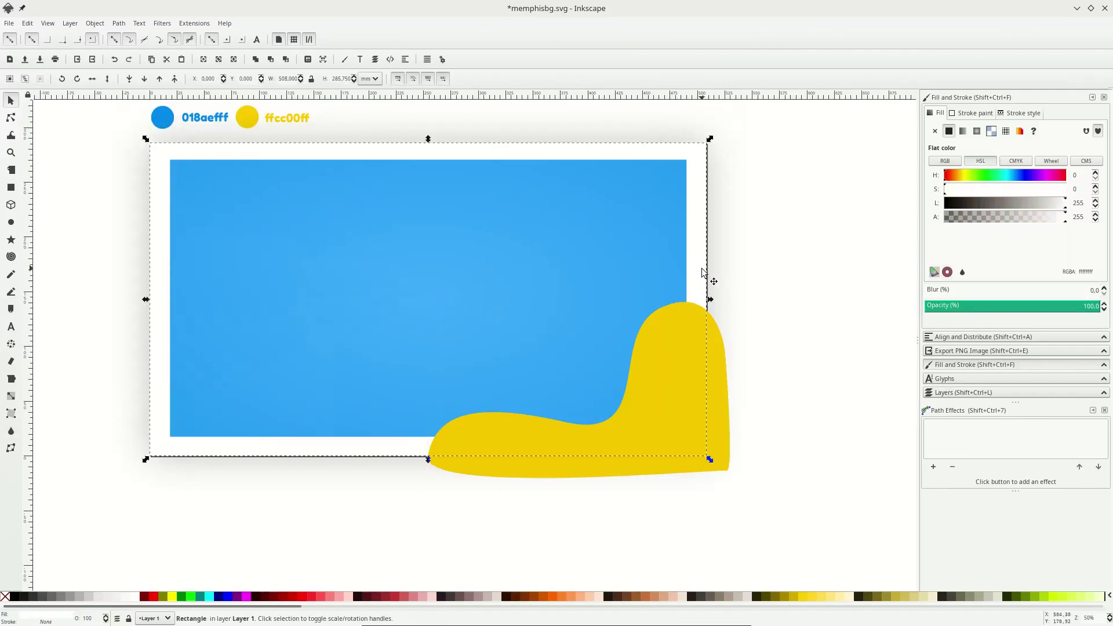
key(ctrl)
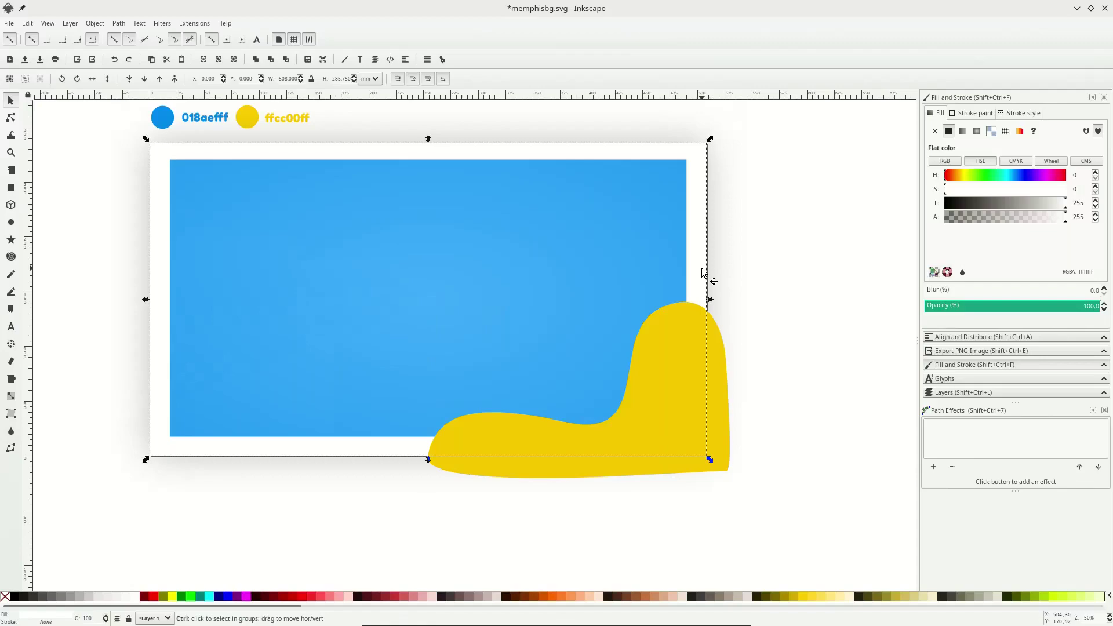
key(Home)
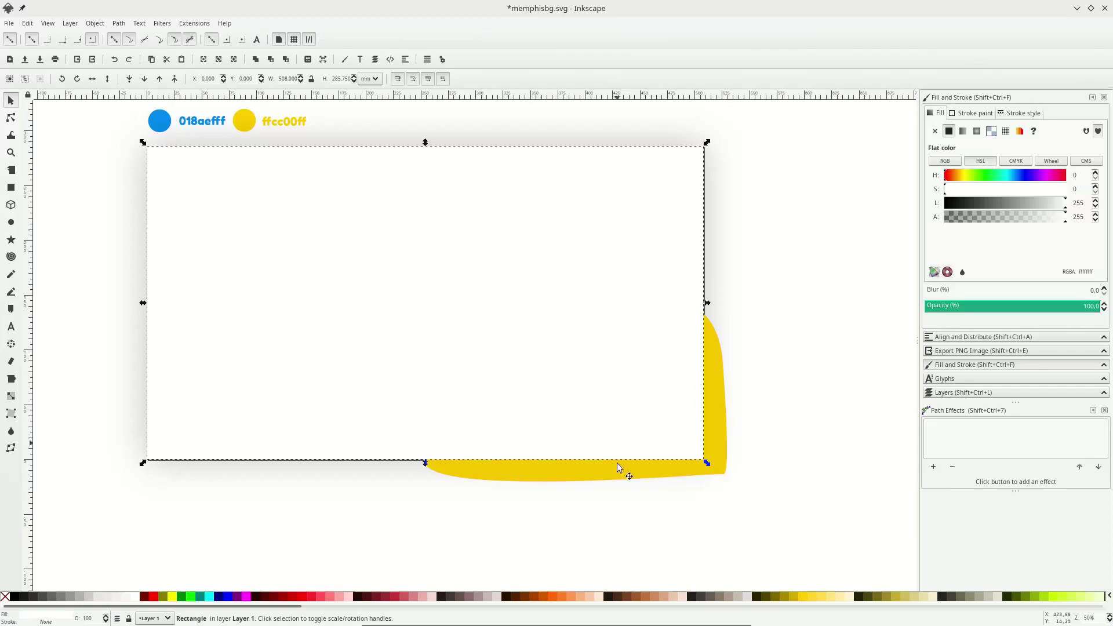
key(shift)
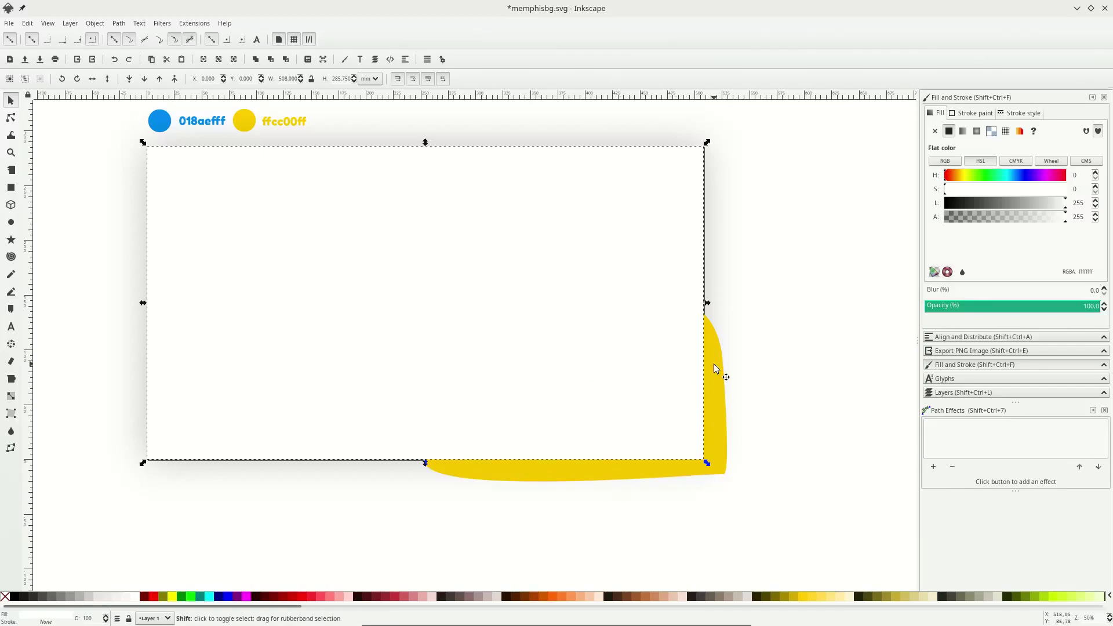
shift+click(715, 364)
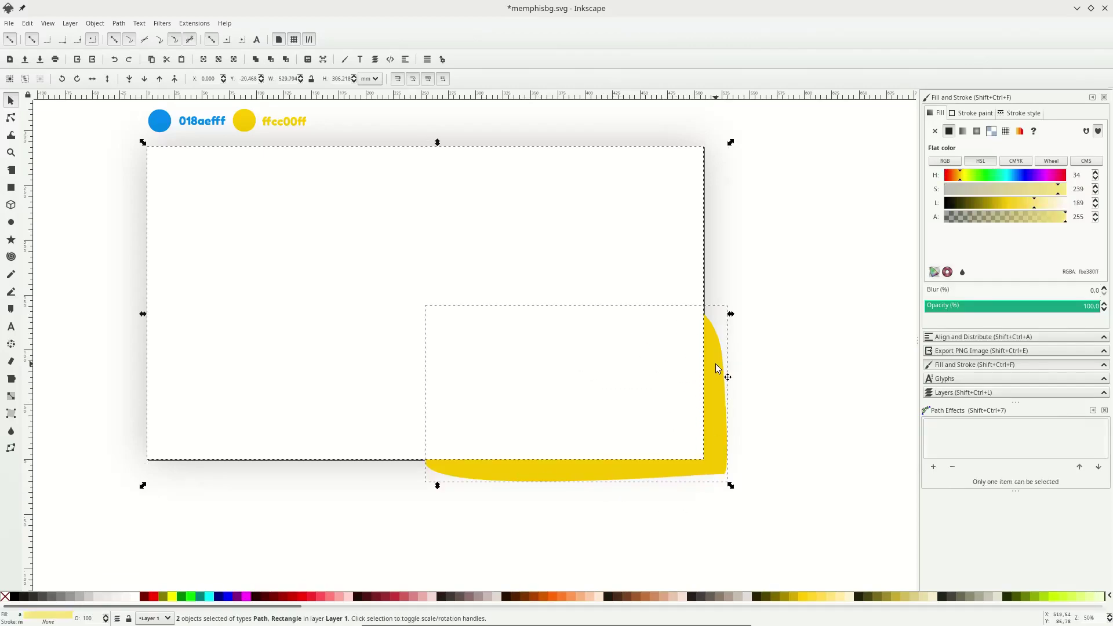
right_click(648, 363)
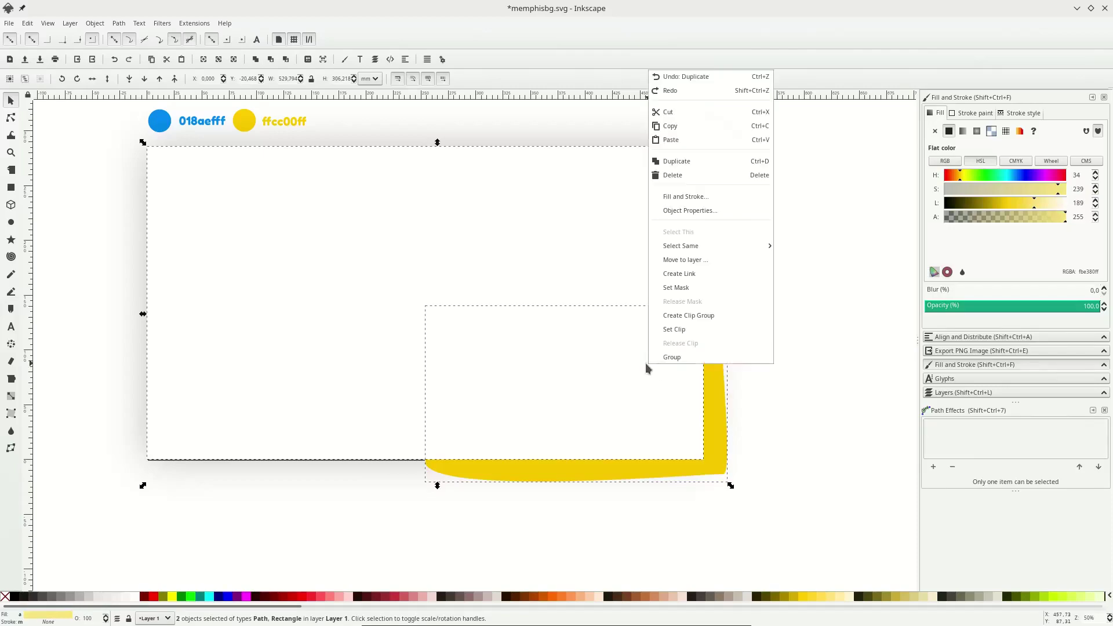
click(693, 329)
click(745, 329)
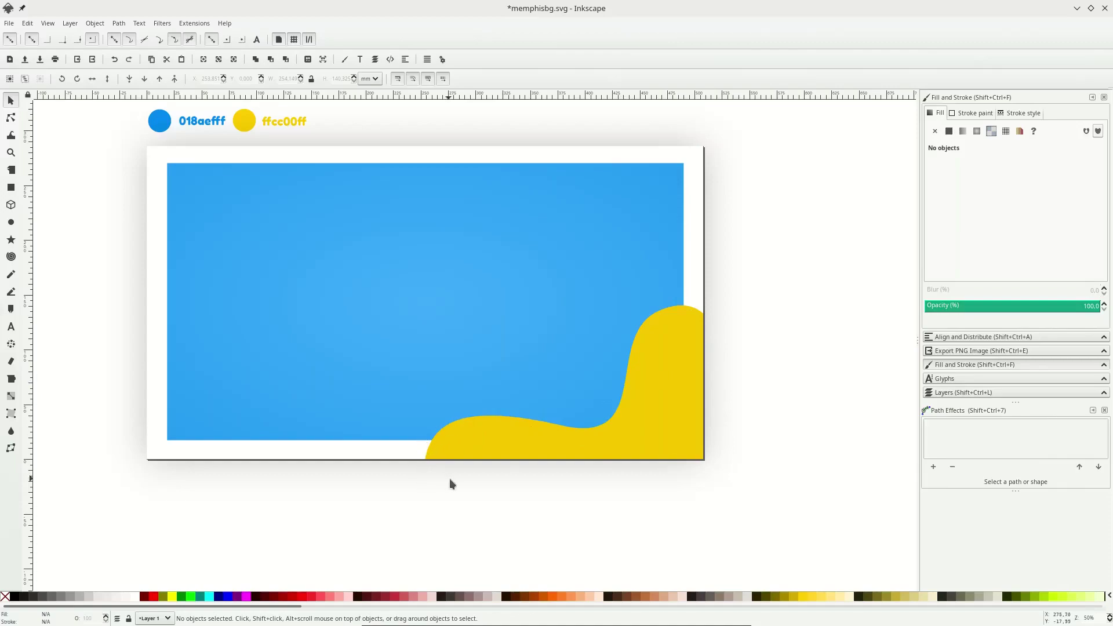
- Reshape the lower-right yellow shape by moving its top node outward past the page's right edge, then deselect it
scroll(719, 328, down, 1)
double_click(690, 333)
drag(693, 312, 708, 306)
click(783, 350)
key(s)
scroll(770, 364, right, 1)
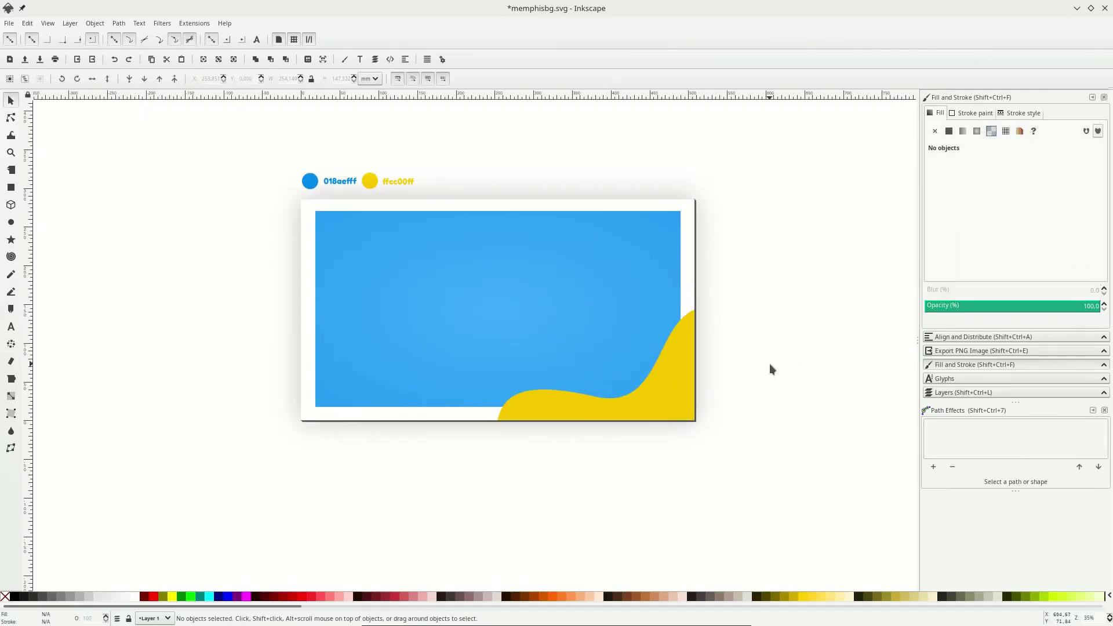
- Give the lower-right yellow shape a diagonal yellow-to-transparent linear gradient running from its curved edge outward past the page's lower-right corner
click(690, 369)
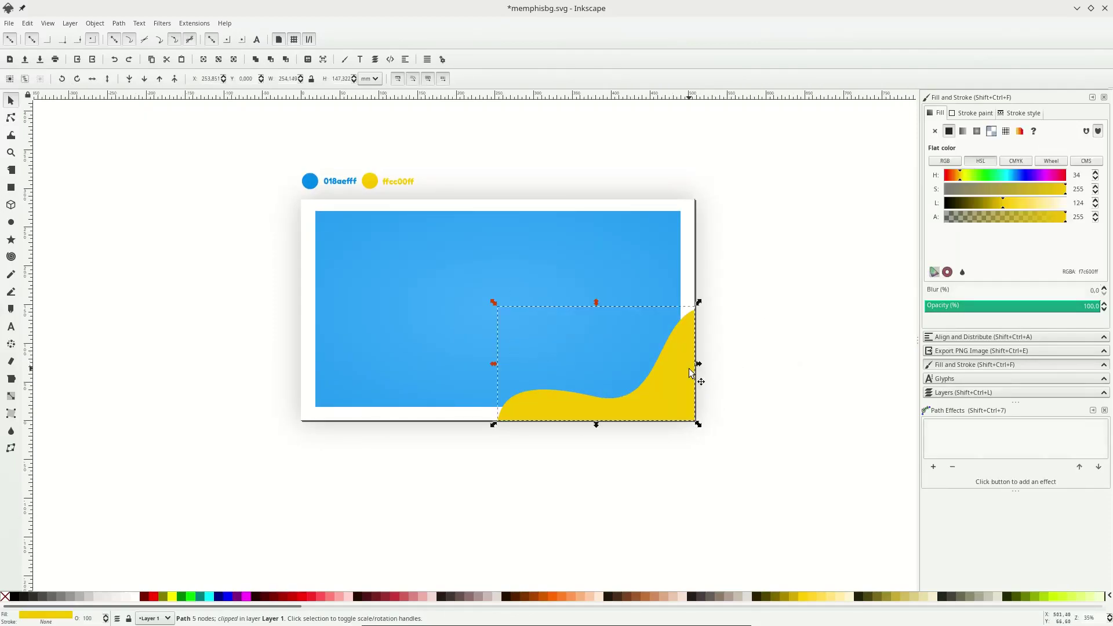
click(9, 397)
drag(844, 377, 569, 379)
drag(843, 374, 597, 324)
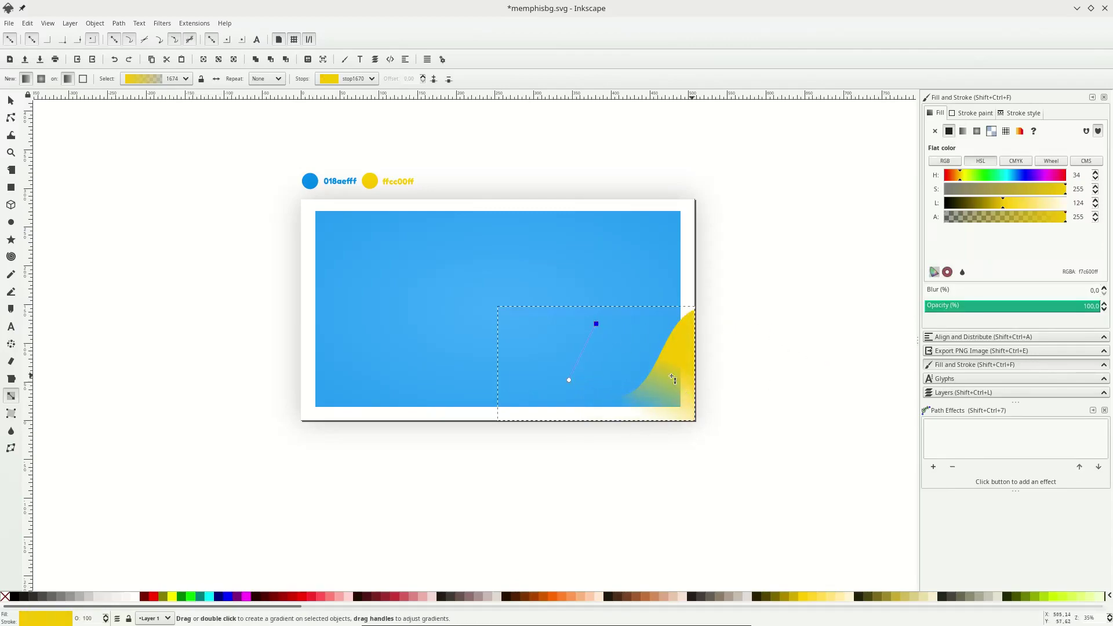
drag(568, 386, 733, 464)
drag(659, 382, 649, 377)
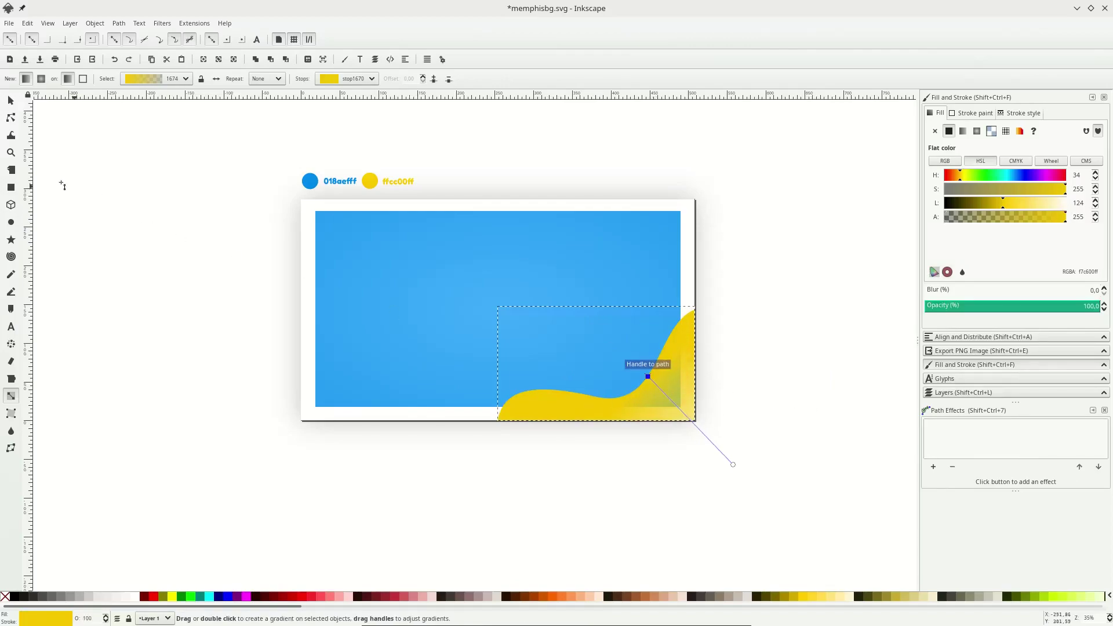
click(10, 100)
click(240, 300)
scroll(311, 331, down, 2)
scroll(240, 332, up, 2)
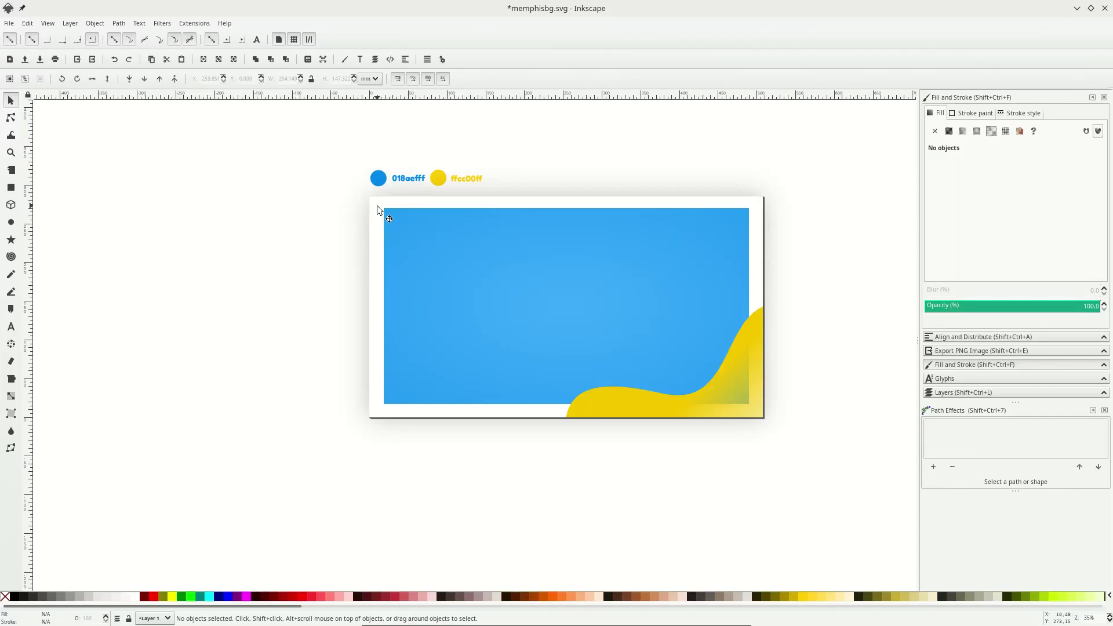
key(b)
scroll(386, 224, up, 1)
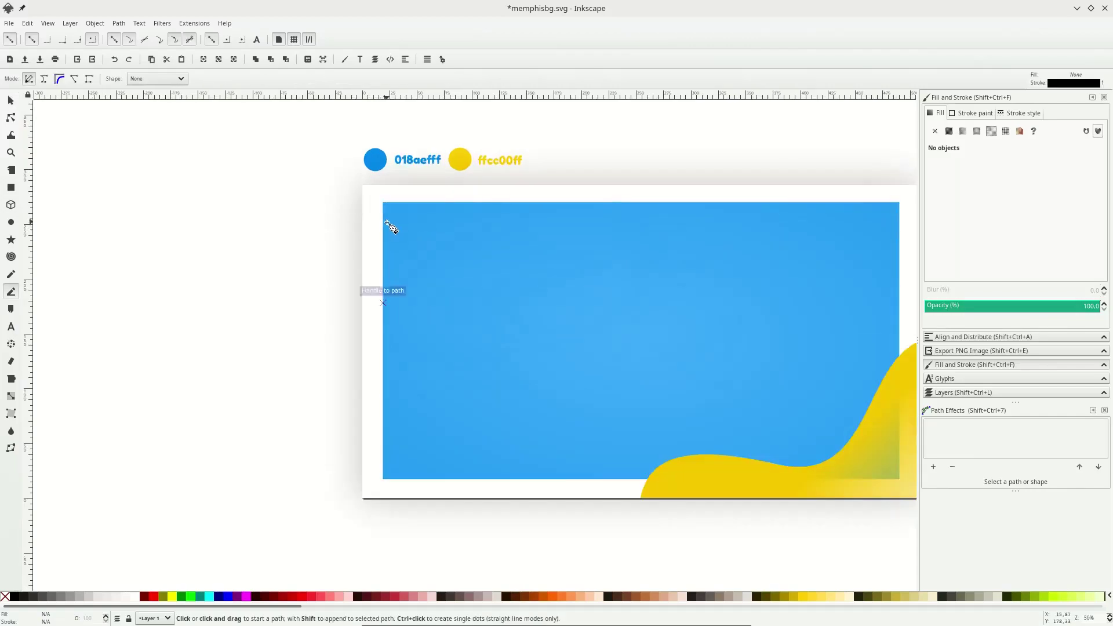
scroll(353, 237, down, 1)
click(381, 271)
drag(497, 311, 496, 422)
key(Escape)
scroll(442, 299, up, 1)
click(373, 272)
drag(581, 319, 525, 248)
key(BackSpace)
key(BackSpace)
key(Escape)
- Draw a closed curvy four-node path with the Bezier tool, overlapping the upper-left corner of the page
click(374, 288)
scroll(460, 301, down, 2)
drag(468, 279, 472, 341)
drag(542, 224, 455, 171)
click(446, 120)
drag(359, 235, 378, 284)
- Adjust the nodes and handles of the upper-left path to form a smooth blob about 186 × 189 mm
key(n)
click(541, 224)
drag(454, 171, 413, 195)
drag(468, 278, 463, 292)
drag(471, 355, 486, 387)
drag(542, 223, 526, 237)
scroll(481, 223, up, 2)
drag(376, 280, 178, 99)
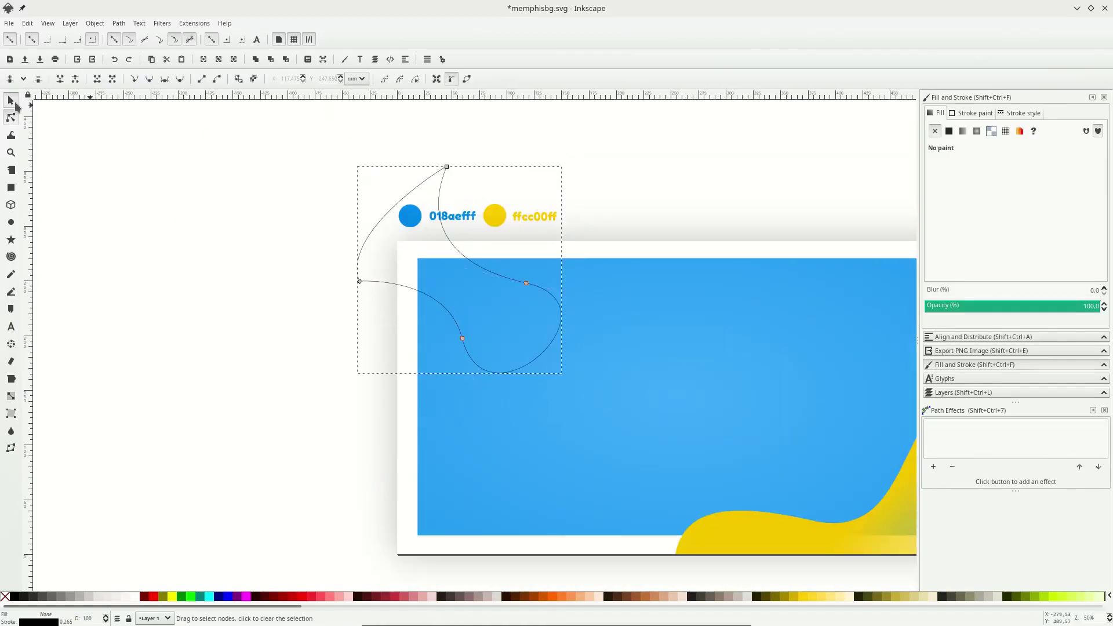
click(13, 102)
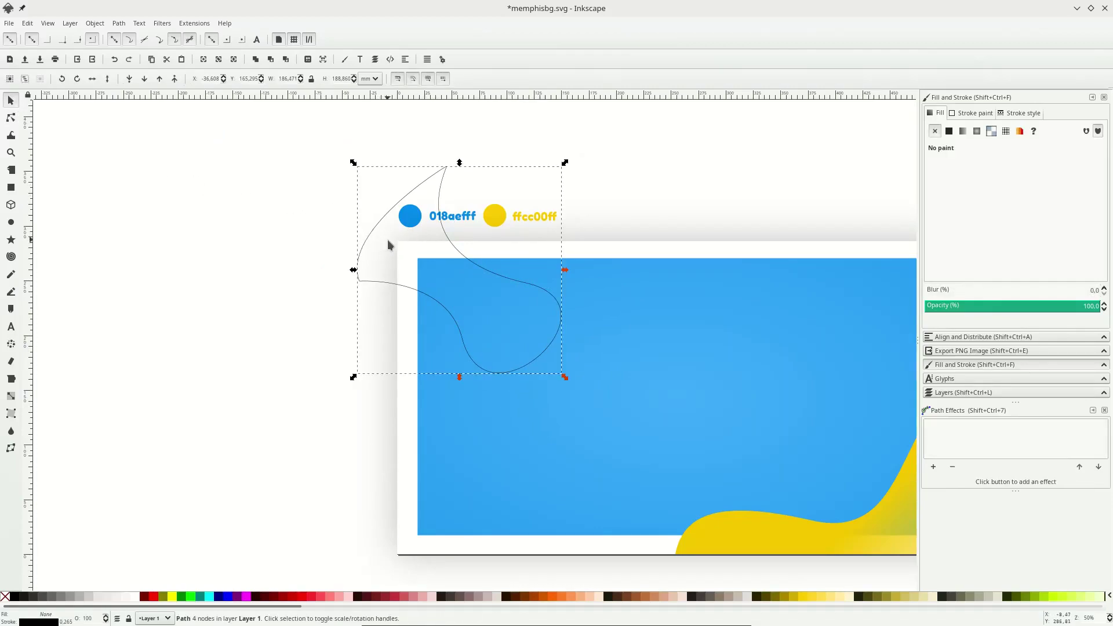
- Fill the upper-left path with the yellow sampled from the yellow circle swatch and remove its stroke
key(d)
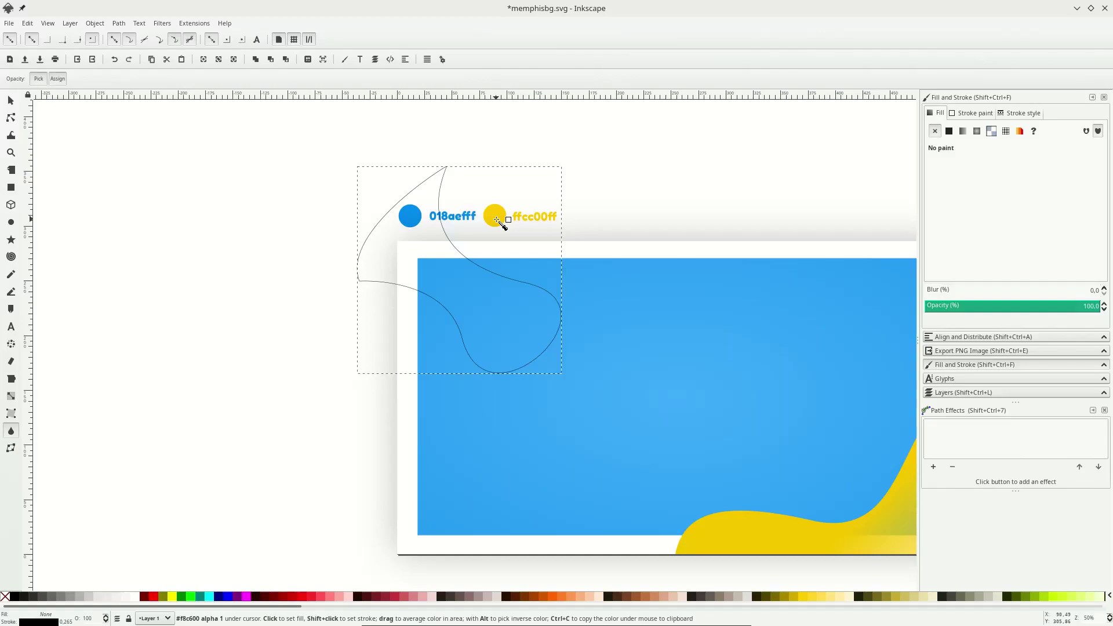
click(498, 220)
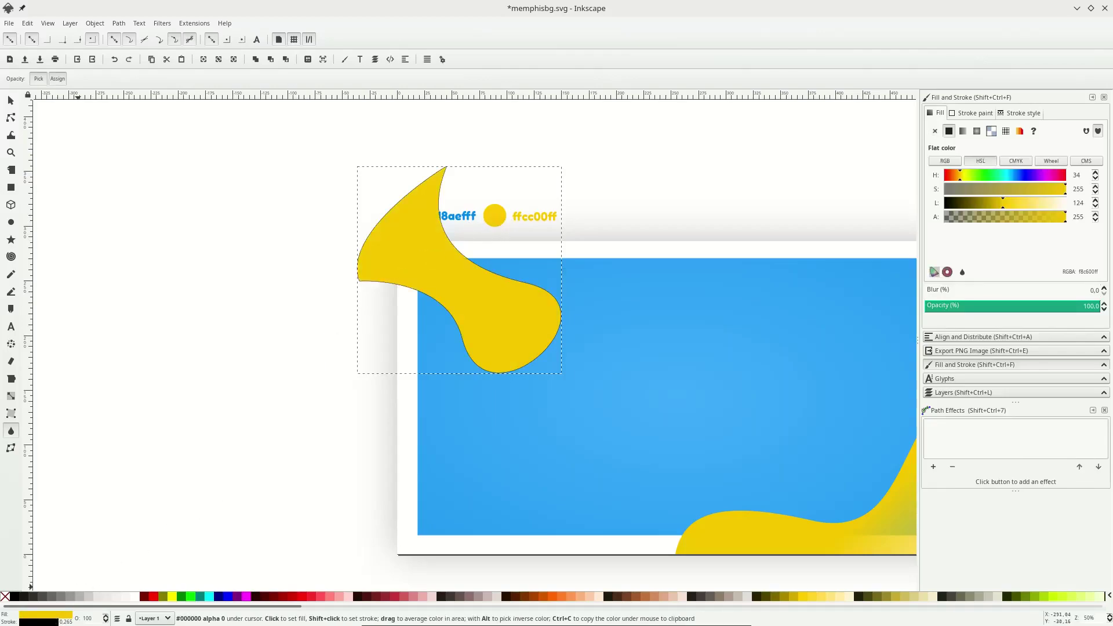
right_click(46, 622)
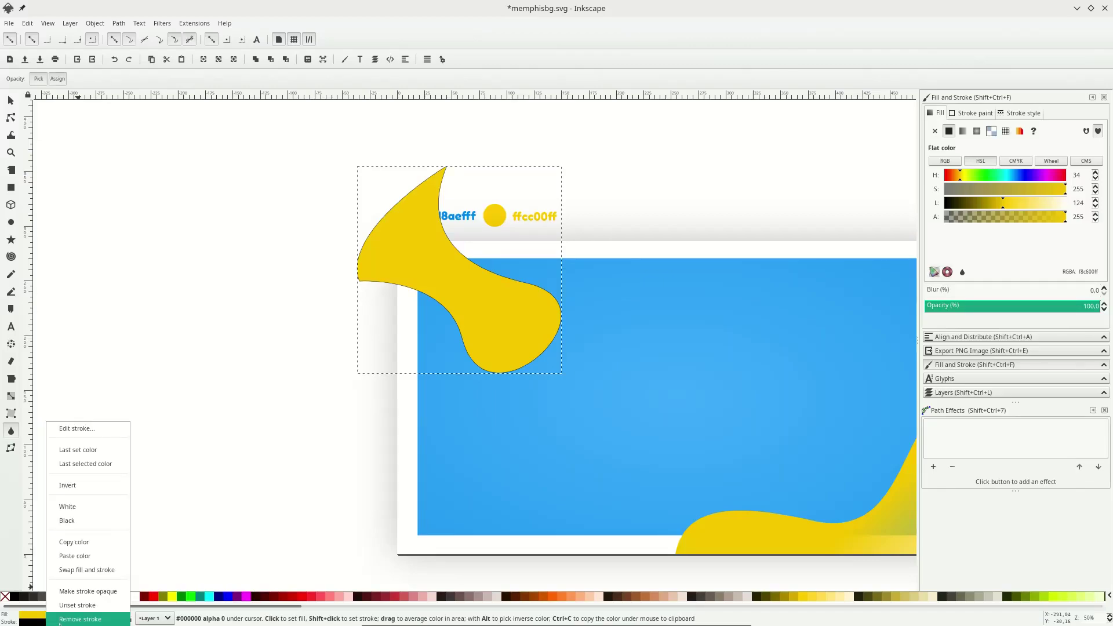
click(60, 619)
click(11, 100)
scroll(352, 357, right, 2)
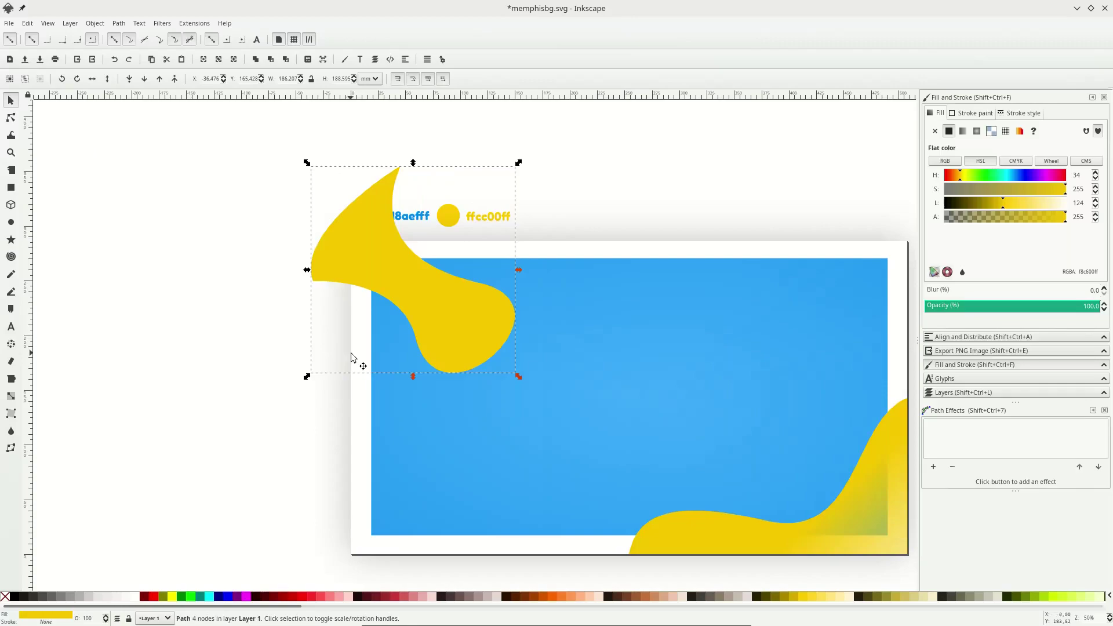
- Clip the upper-left yellow blob to the page with a duplicate of the white page rectangle
click(494, 248)
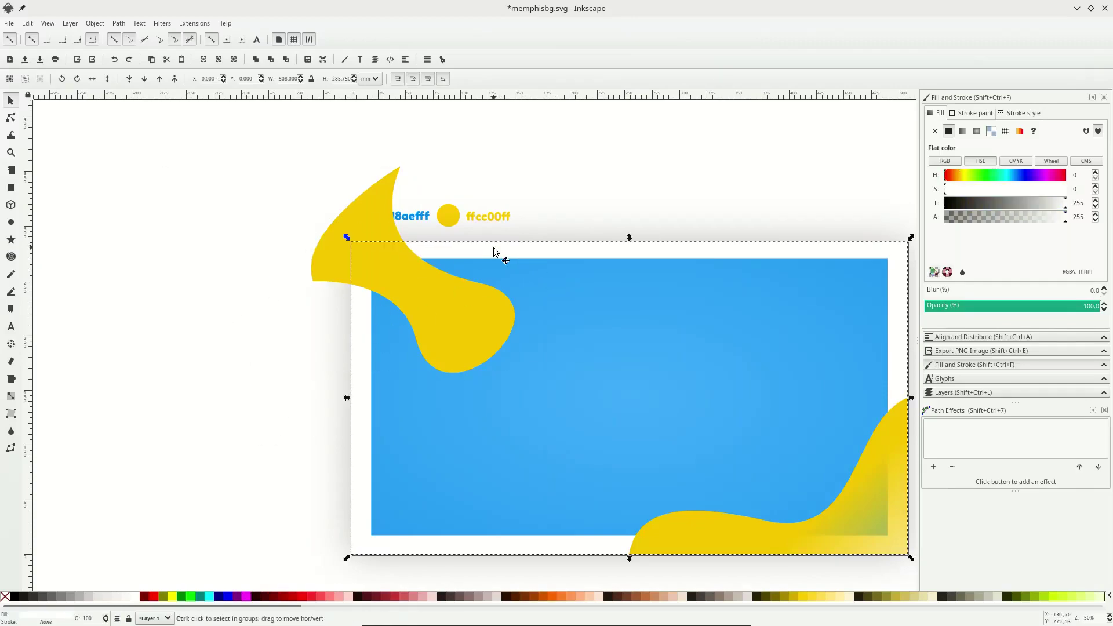
key(ctrl+d)
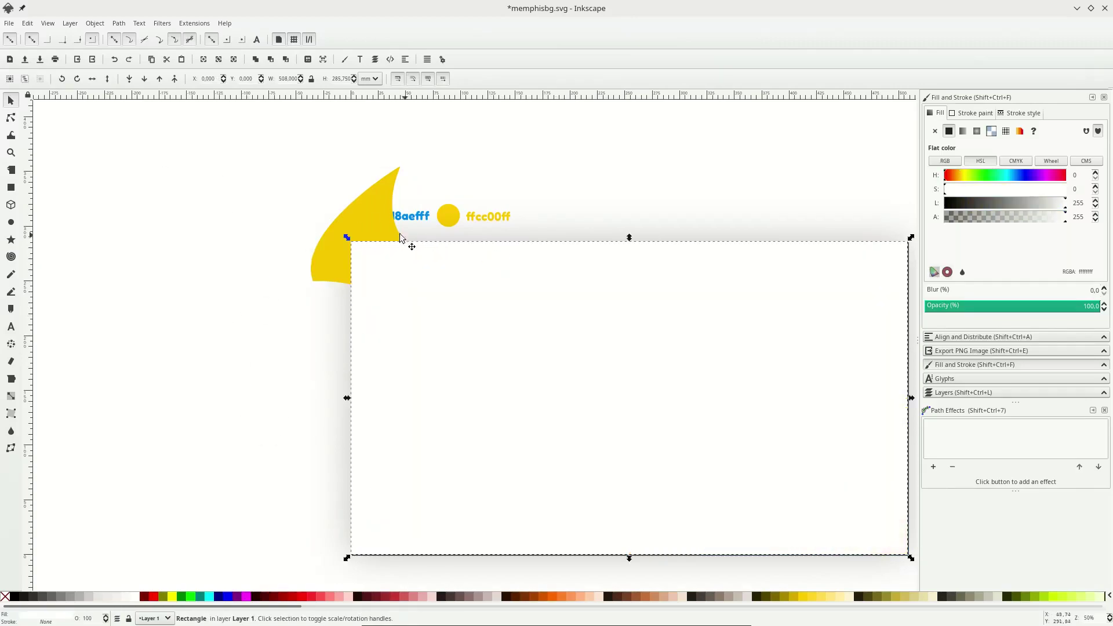
shift+click(319, 251)
right_click(455, 392)
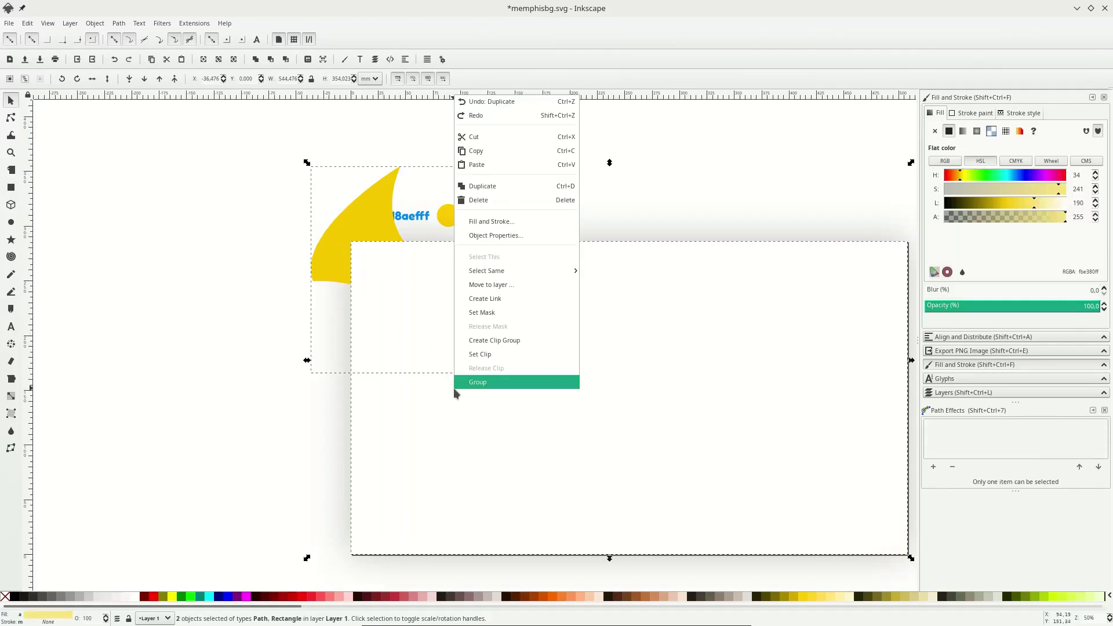
click(500, 359)
click(291, 376)
scroll(291, 376, down, 2)
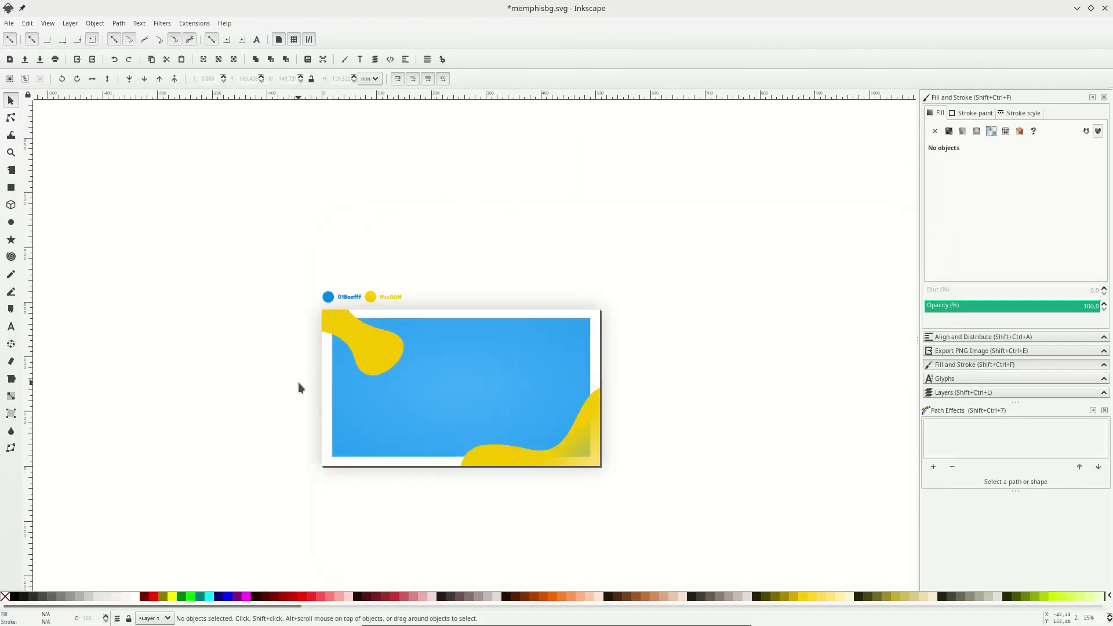
- Apply a linear gradient to the upper-left blob, solid yellow toward the panel and fading to transparent beyond the page corner
scroll(313, 388, down, 3)
scroll(372, 273, up, 2)
click(381, 184)
scroll(385, 255, up, 3)
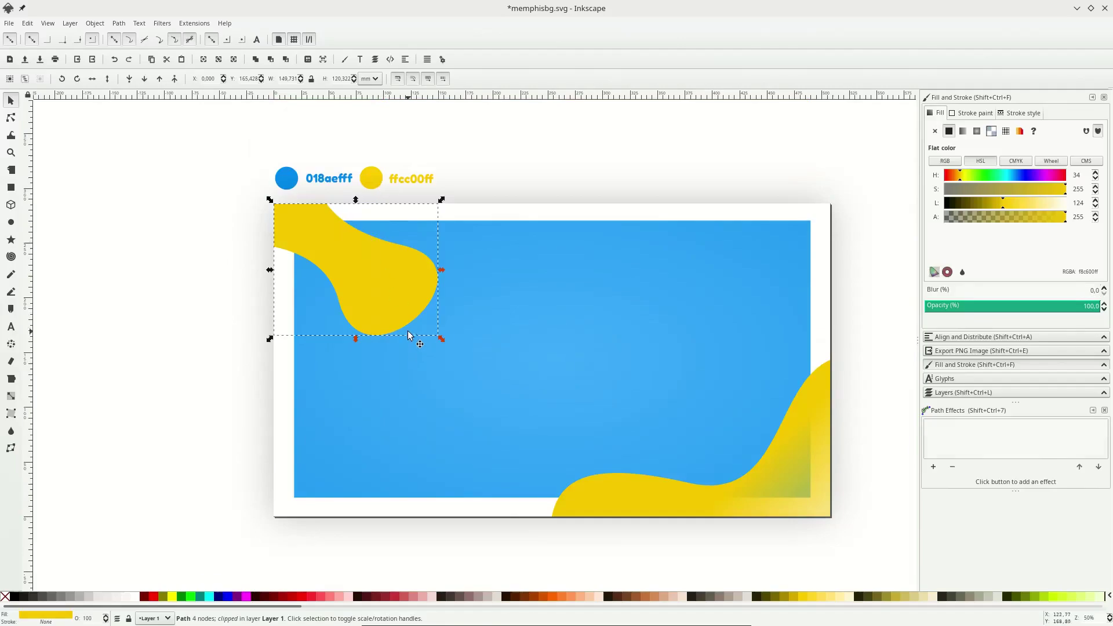
key(Escape)
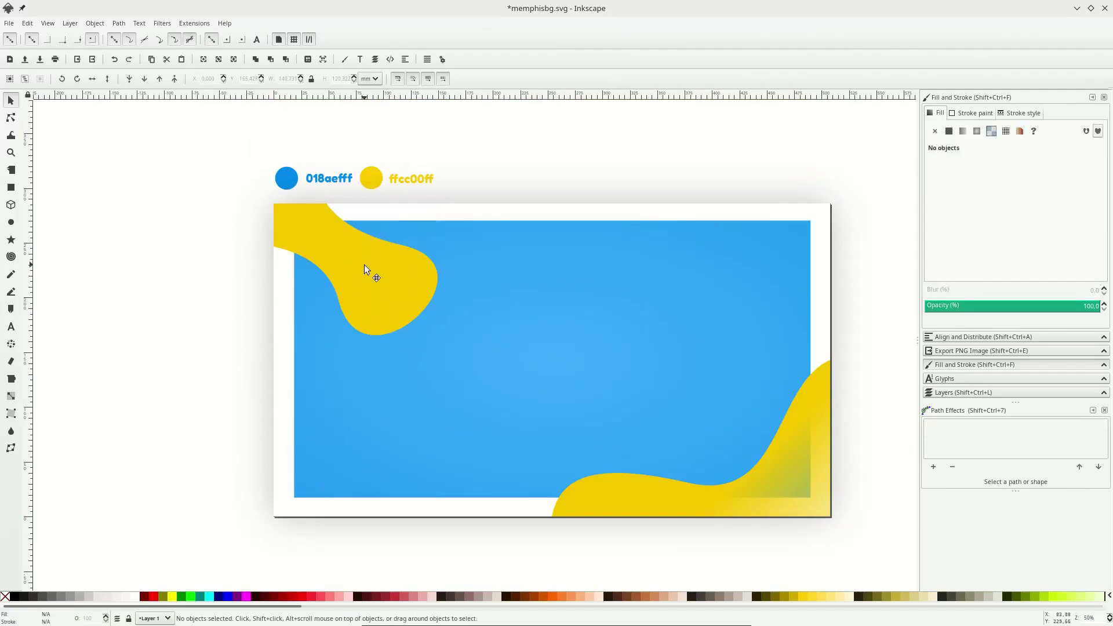
click(364, 264)
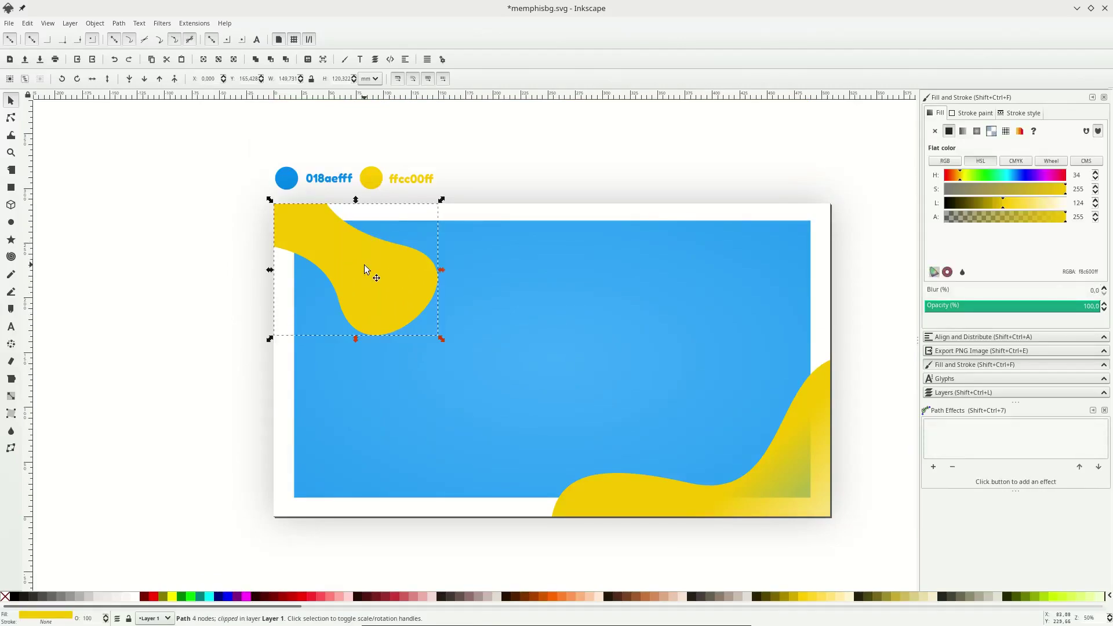
click(963, 131)
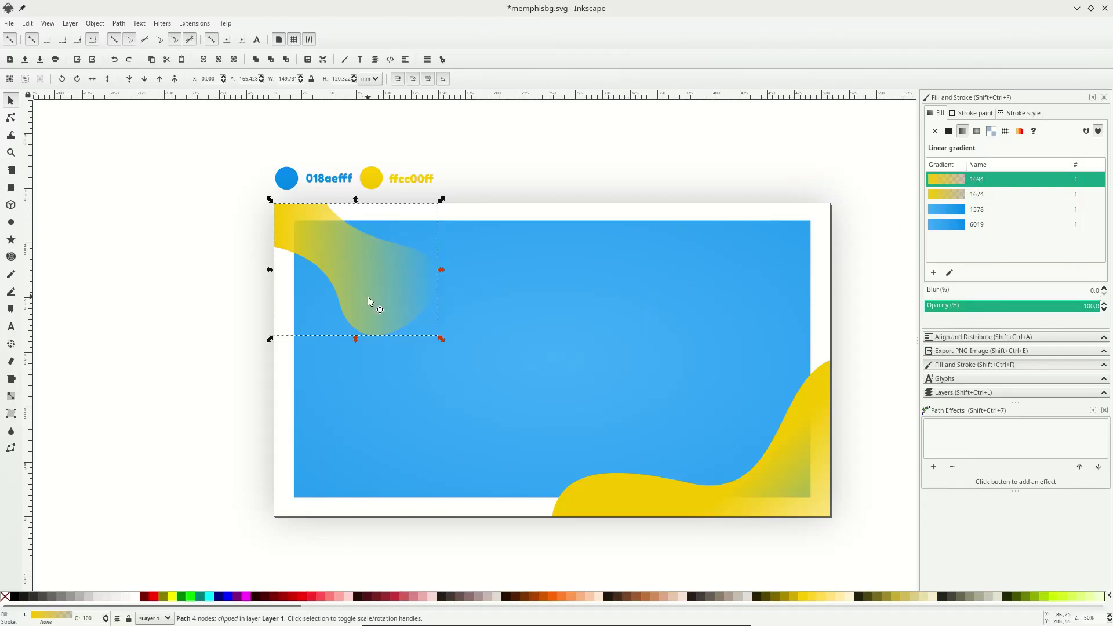
click(11, 399)
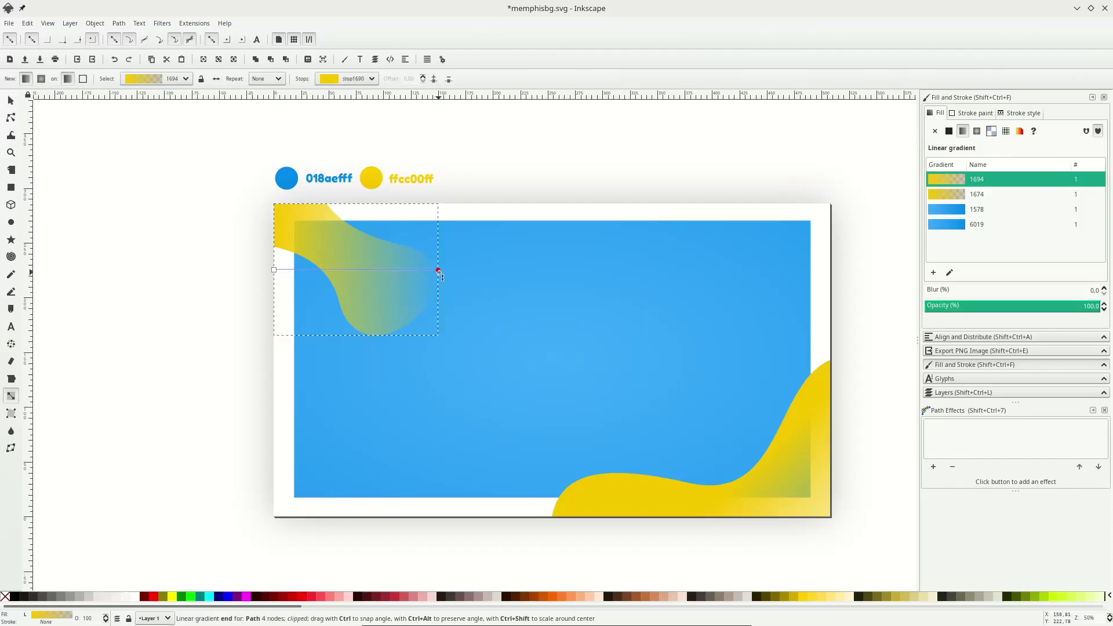
drag(441, 238, 287, 179)
drag(274, 269, 377, 283)
drag(287, 179, 214, 172)
drag(377, 283, 278, 268)
scroll(336, 253, down, 1)
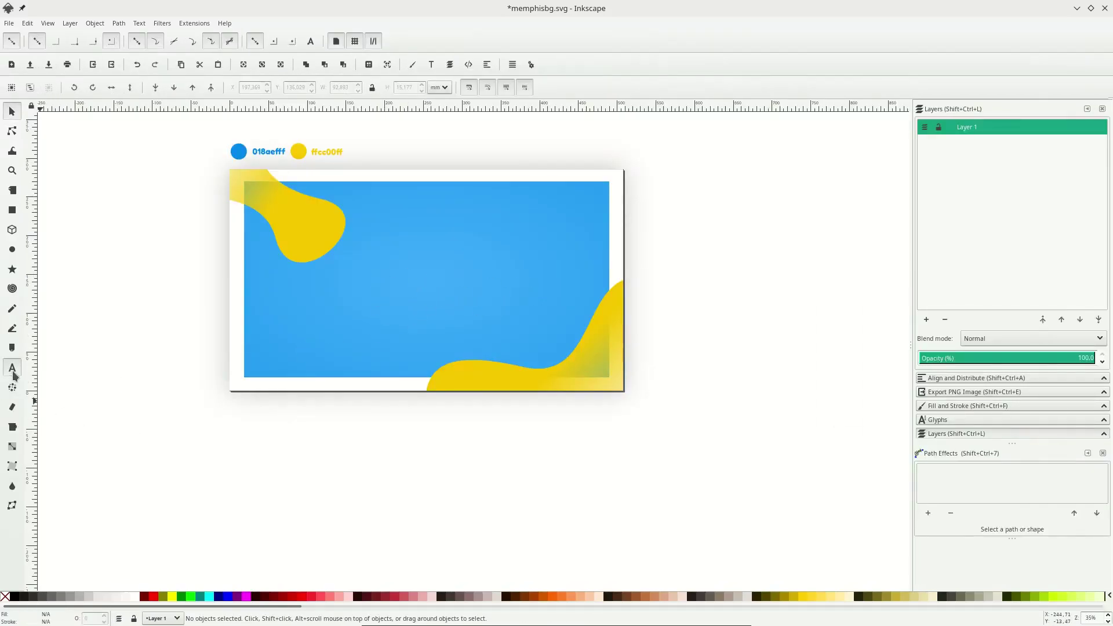
- Add the text MEMPHIS near the centre of the blue panel and enlarge it to about 57 pt
click(12, 368)
scroll(369, 326, up, 1)
scroll(416, 266, up, 2)
click(415, 299)
scroll(408, 271, up, 1)
text(MEMPHIS)
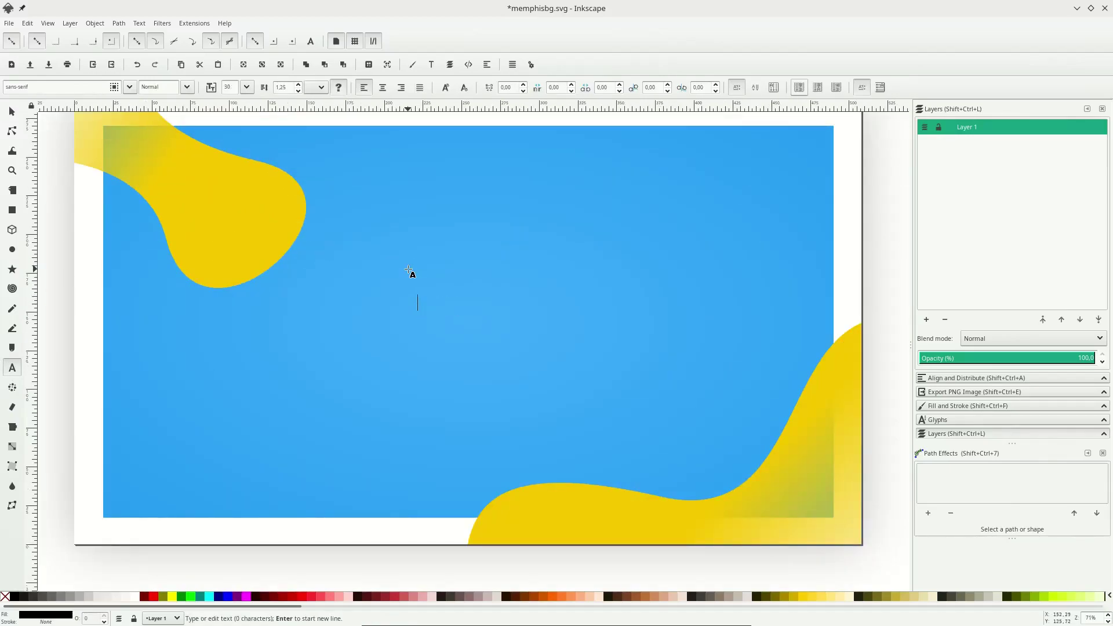
key(F1)
mouse_move(496, 317)
mouse_down()
mouse_move(532, 349)
mouse_move(495, 309)
mouse_up()
- Change the font of the whole MEMPHIS text to bold Roboto
double_click(488, 303)
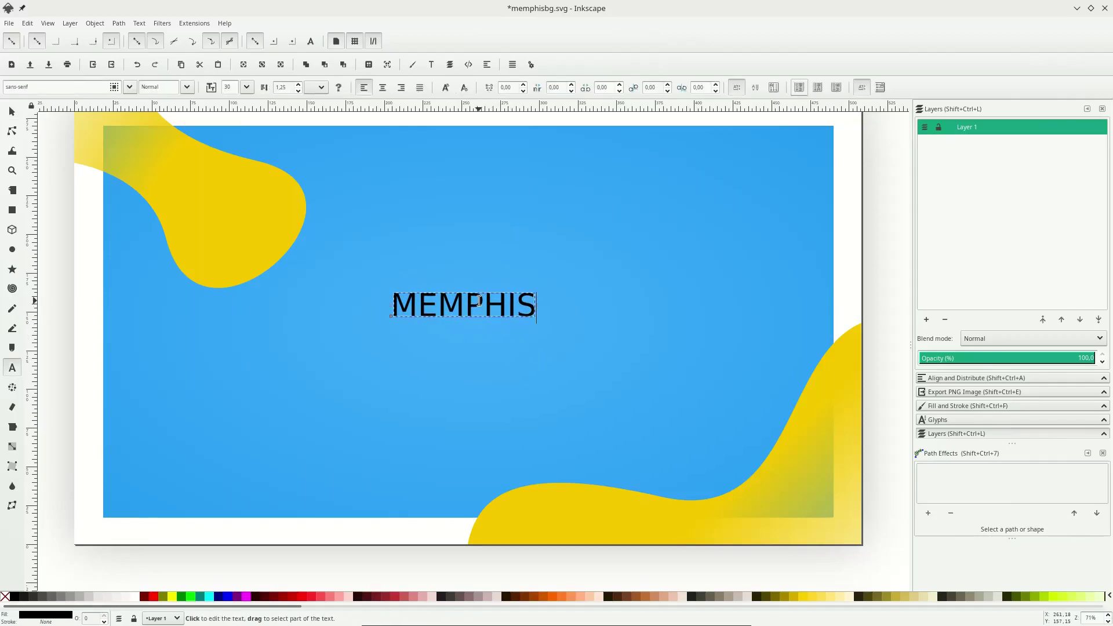
key(ctrl+a)
text(RO)
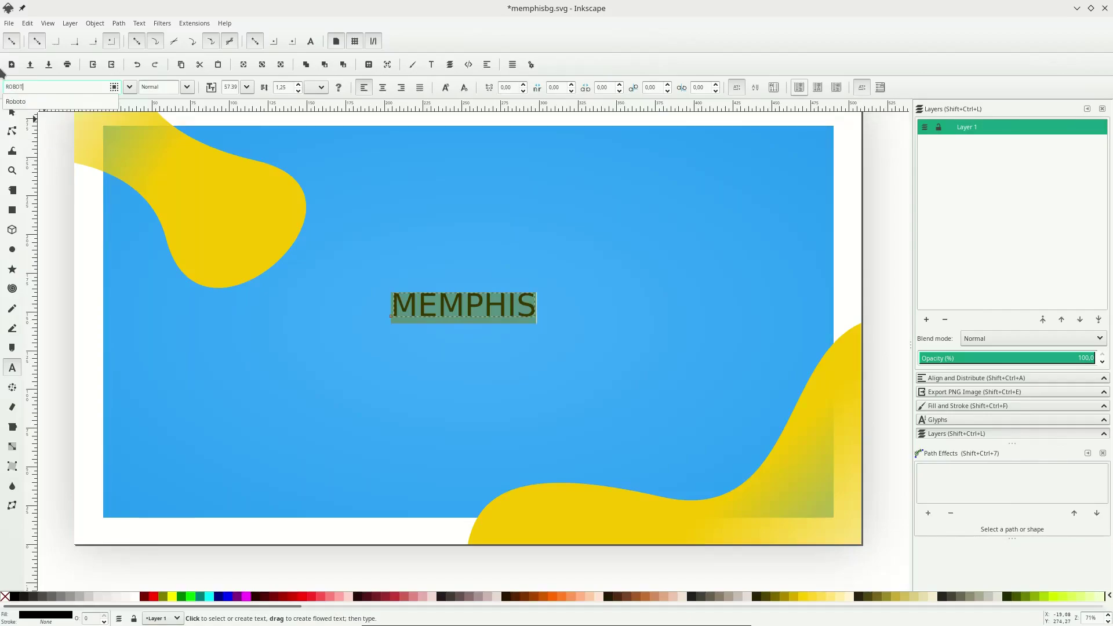
key(Return)
click(55, 87)
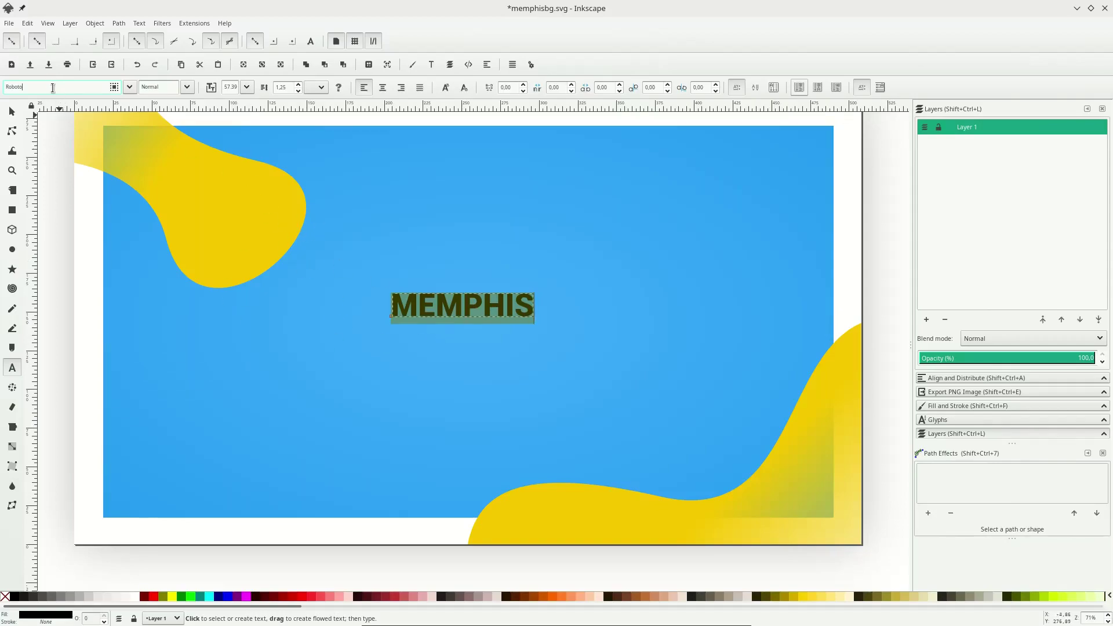
- Widen the letter spacing of the MEMPHIS text and fill it with white
click(505, 88)
key(Return)
click(7, 111)
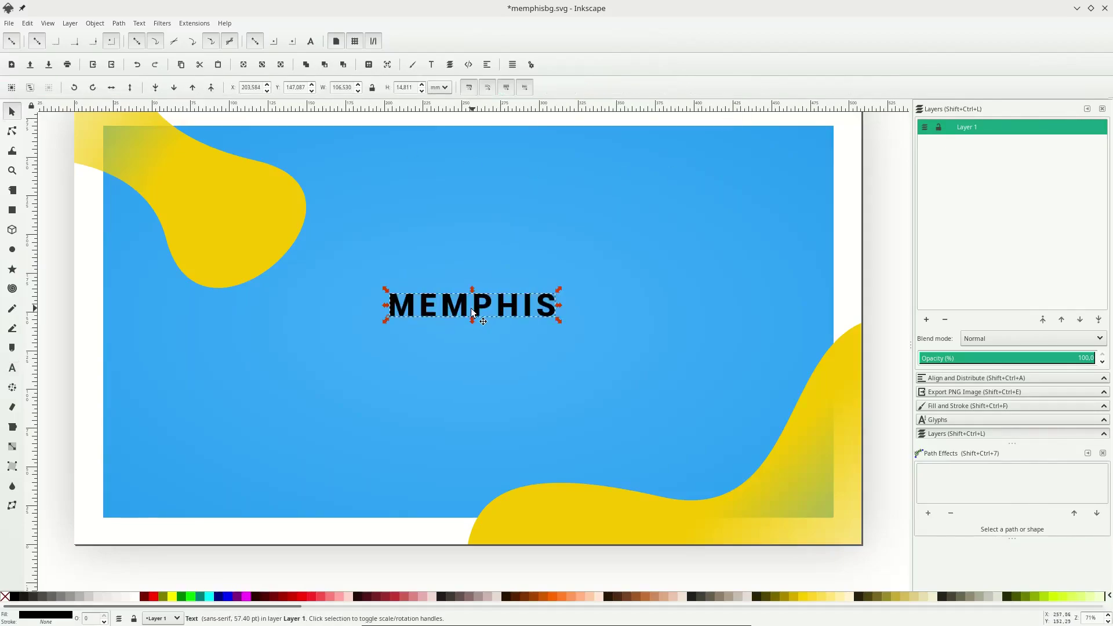
click(138, 597)
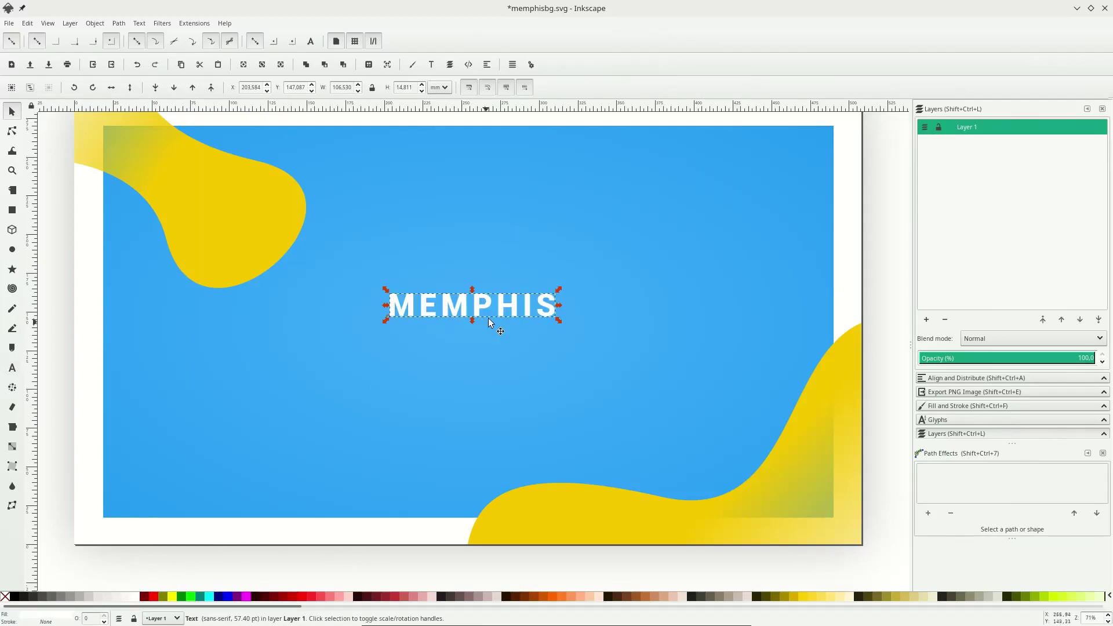
- Duplicate the MEMPHIS title directly below itself and replace the copy's text with BACKGROUND
key(ctrl)
key(ctrl+d)
drag(477, 312, 473, 333)
key(t)
click(471, 335)
key(ctrl+a)
text(background)
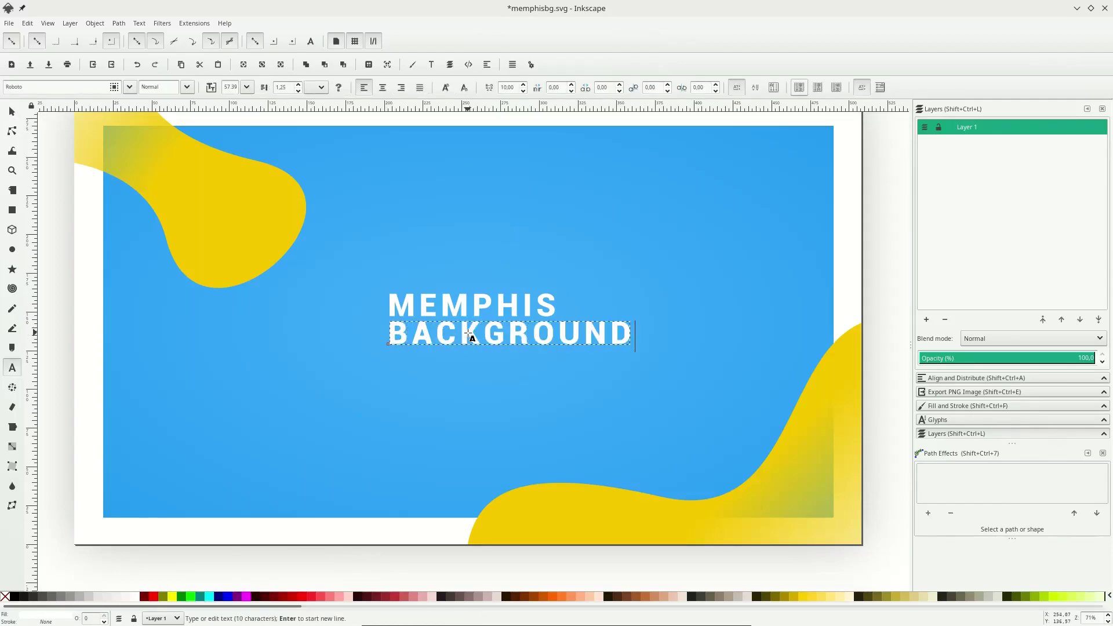
- Shrink the BACKGROUND text to about 84 mm wide, centred under MEMPHIS, and save the document
key(F1)
mouse_move(592, 335)
mouse_down()
mouse_move(559, 335)
mouse_move(579, 346)
mouse_up()
key(ctrl+s)
key(minus)
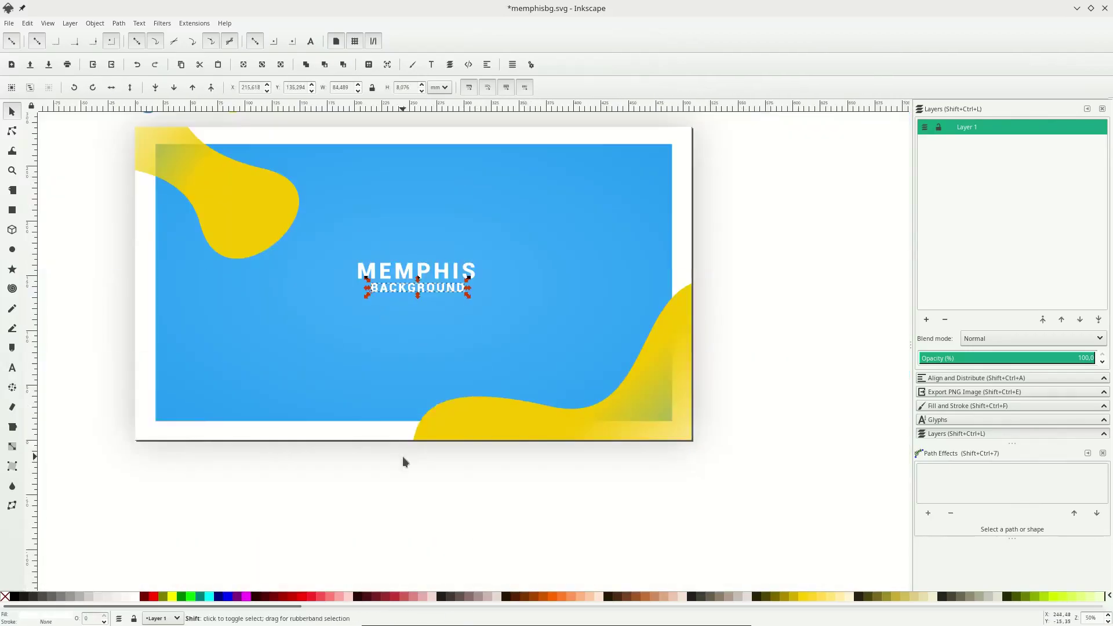
click(447, 478)
scroll(447, 477, left, 2)
scroll(447, 478, right, 2)
scroll(425, 454, up, 1)
key(ctrl+s)
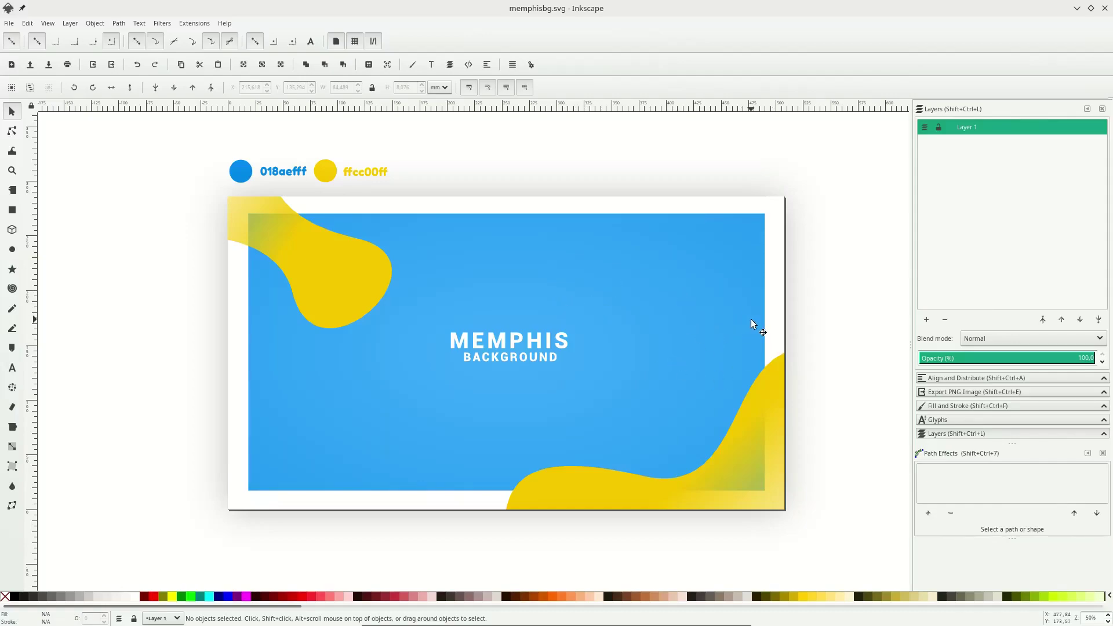
- Draw a circle about 65 mm in radius on the panel's right side and fill it with the Stripes 1:1 white pattern
click(14, 253)
drag(676, 323, 757, 386)
scroll(719, 347, right, 2)
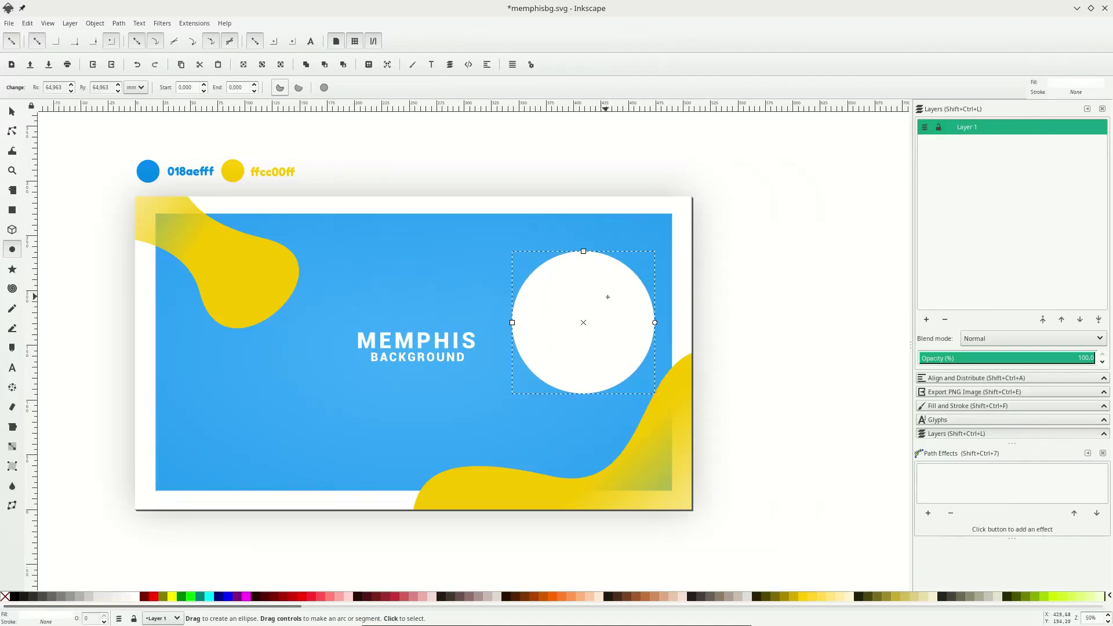
click(992, 406)
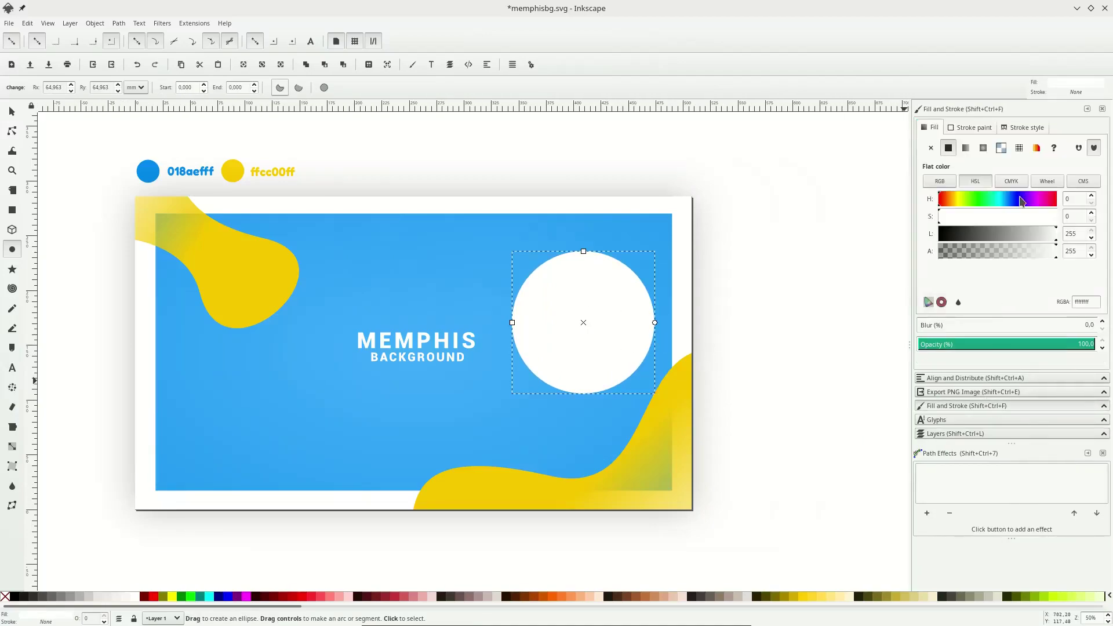
click(1019, 148)
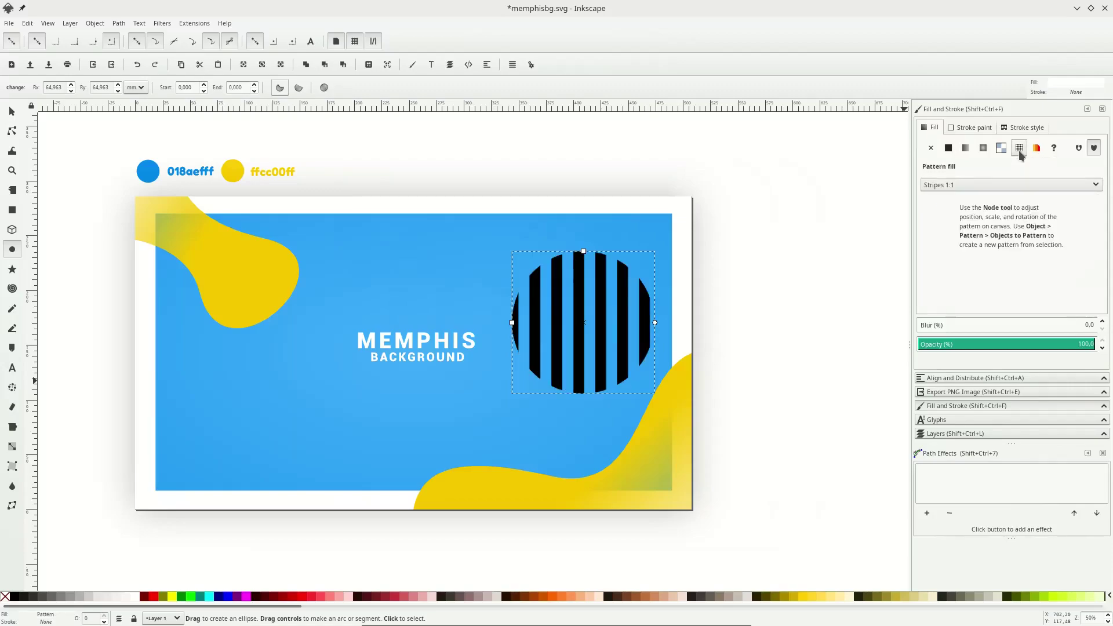
click(983, 183)
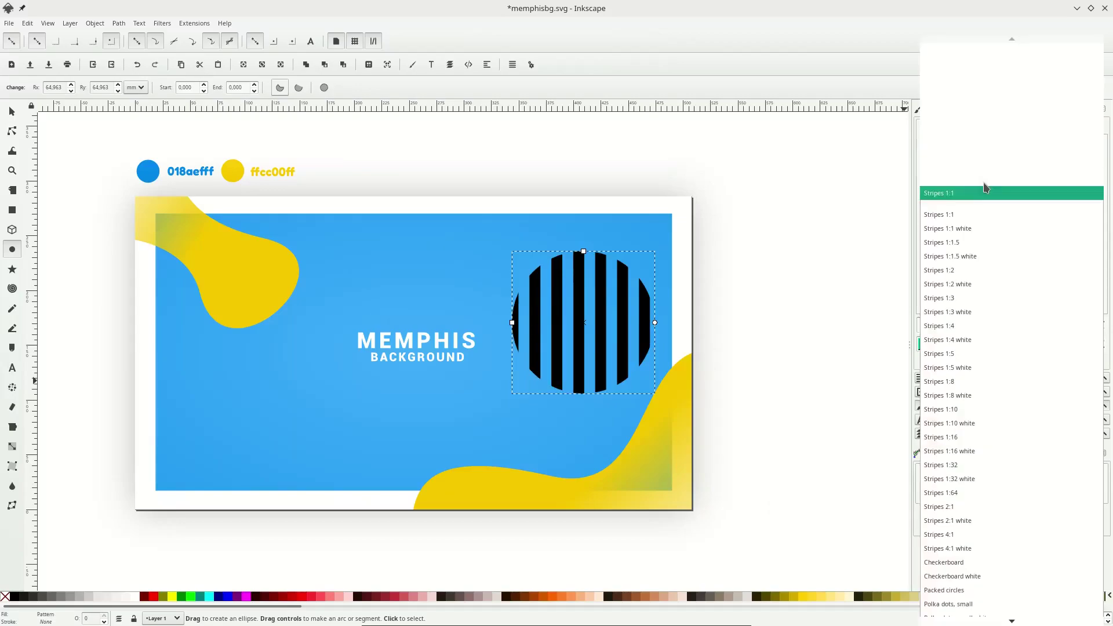
click(960, 229)
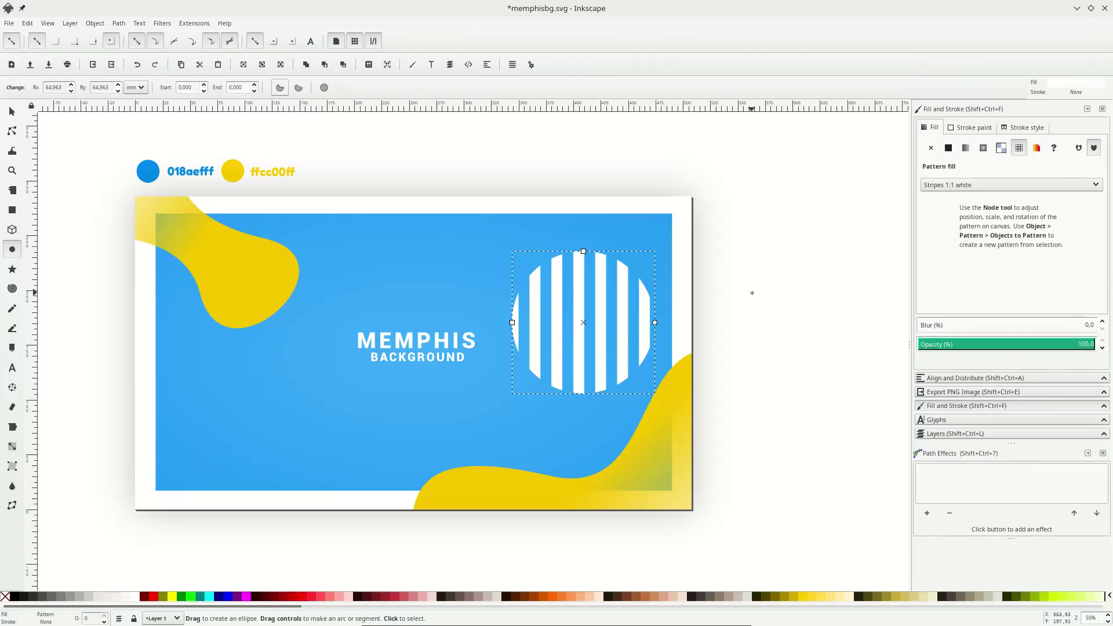
- Rotate the striped circle so its stripes run diagonally and shrink it to about 66 mm, right of the title
click(11, 110)
click(583, 308)
drag(658, 248, 683, 327)
click(617, 305)
drag(658, 247, 627, 287)
drag(603, 333, 614, 328)
scroll(614, 328, down, 1)
scroll(658, 352, up, 1)
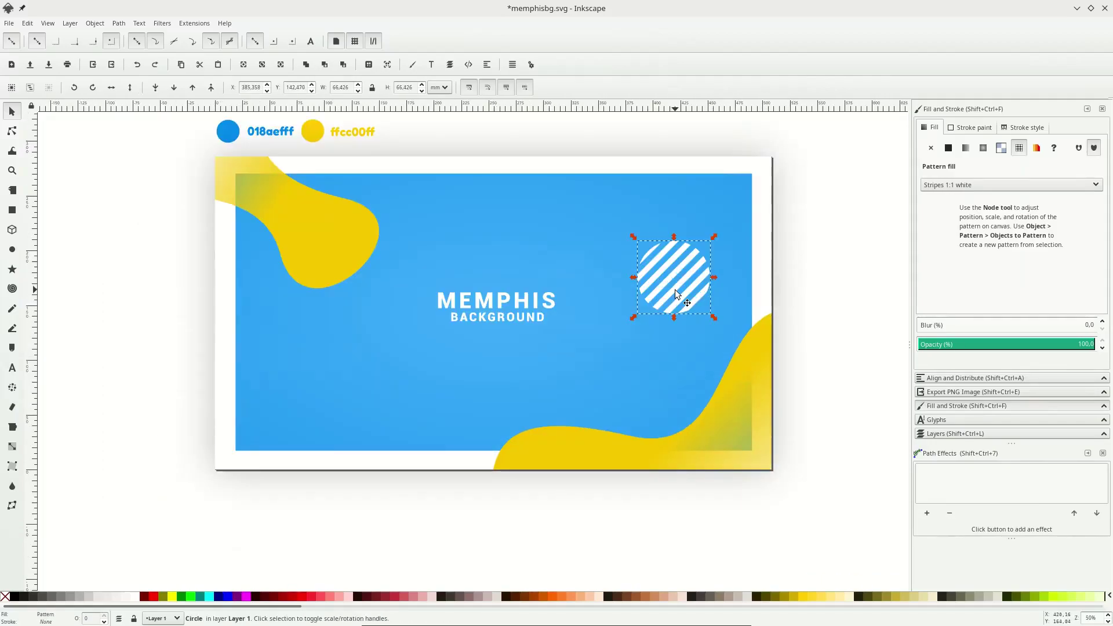
- Duplicate the striped circle, place the copy over the panel's lower-left corner, and save the document
key(ctrl+d)
drag(675, 290, 259, 435)
click(343, 539)
click(661, 296)
click(791, 288)
key(ctrl+s)
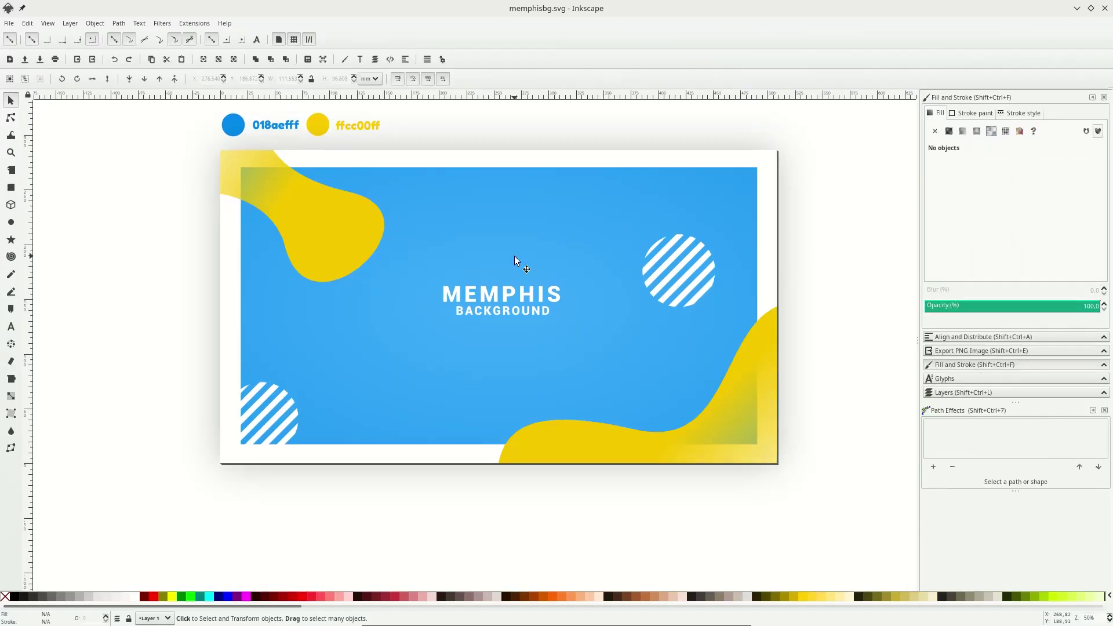
- Draw a three-cornered star as a triangle about 119 mm wide above the title and fill it with the Stripes 1:1 white pattern
click(10, 240)
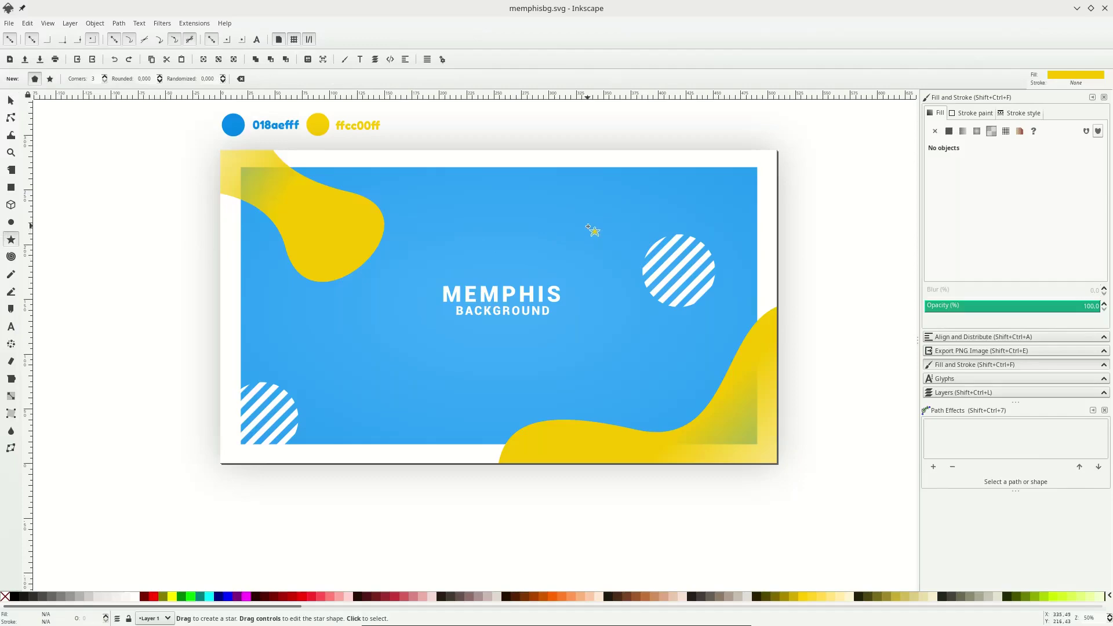
click(50, 79)
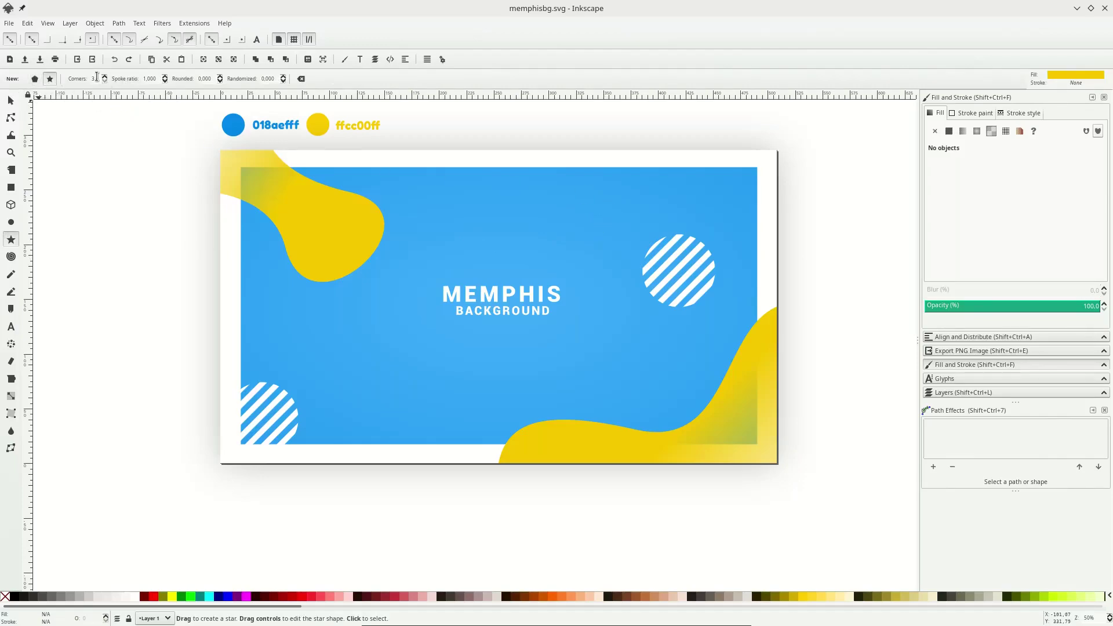
drag(561, 212, 627, 254)
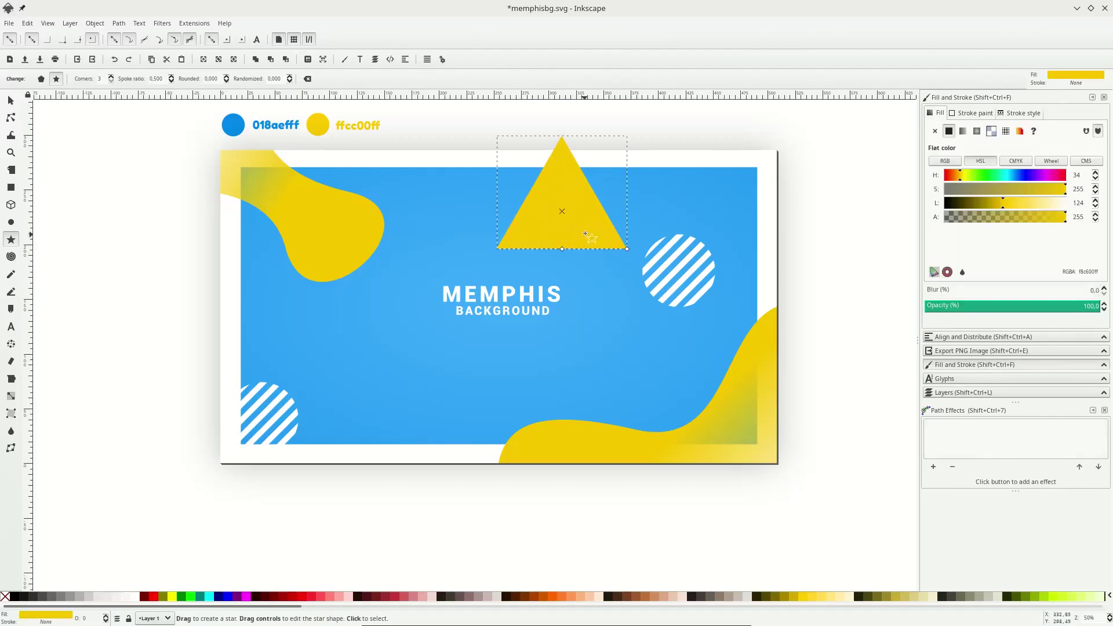
click(1006, 131)
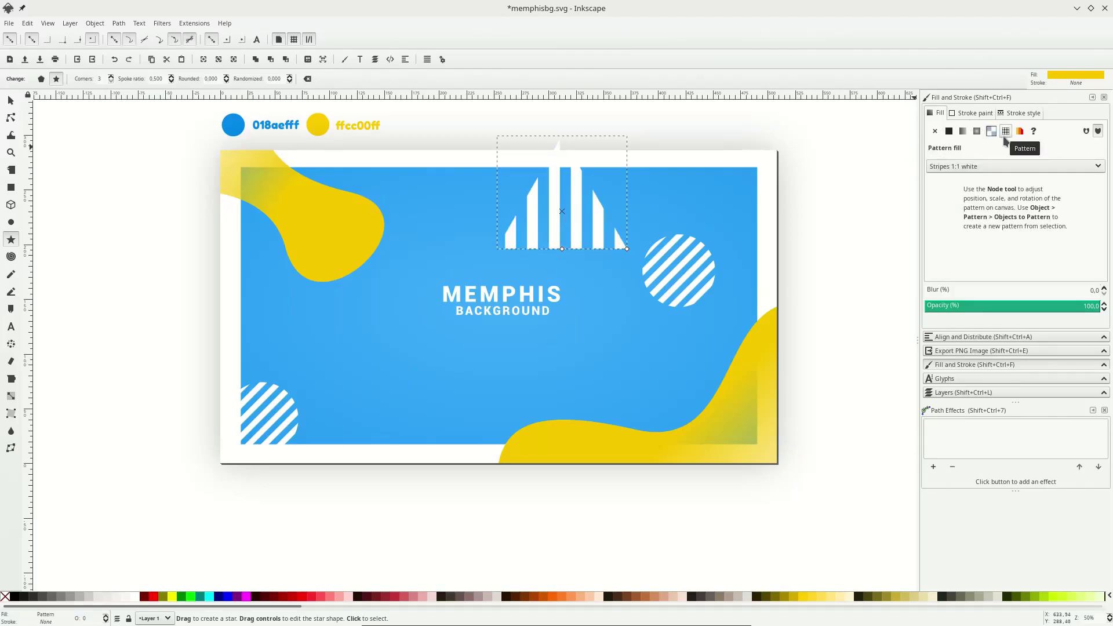
click(990, 168)
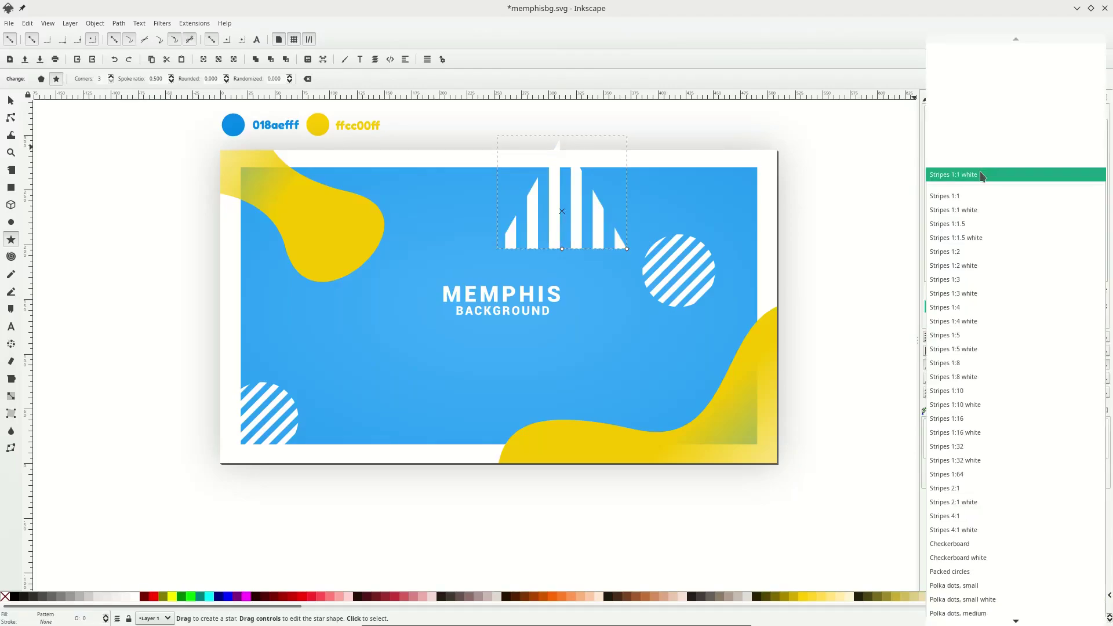
click(982, 175)
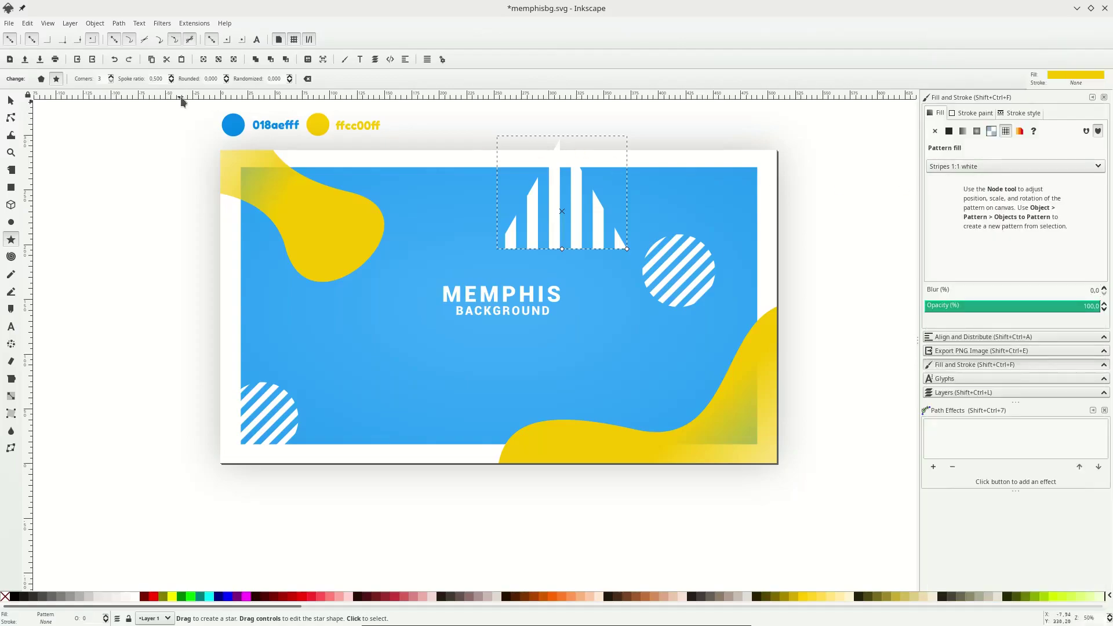
- Shrink the striped triangle to about 59 mm wide, rotate it to point left with diagonal stripes, and save the document
click(10, 100)
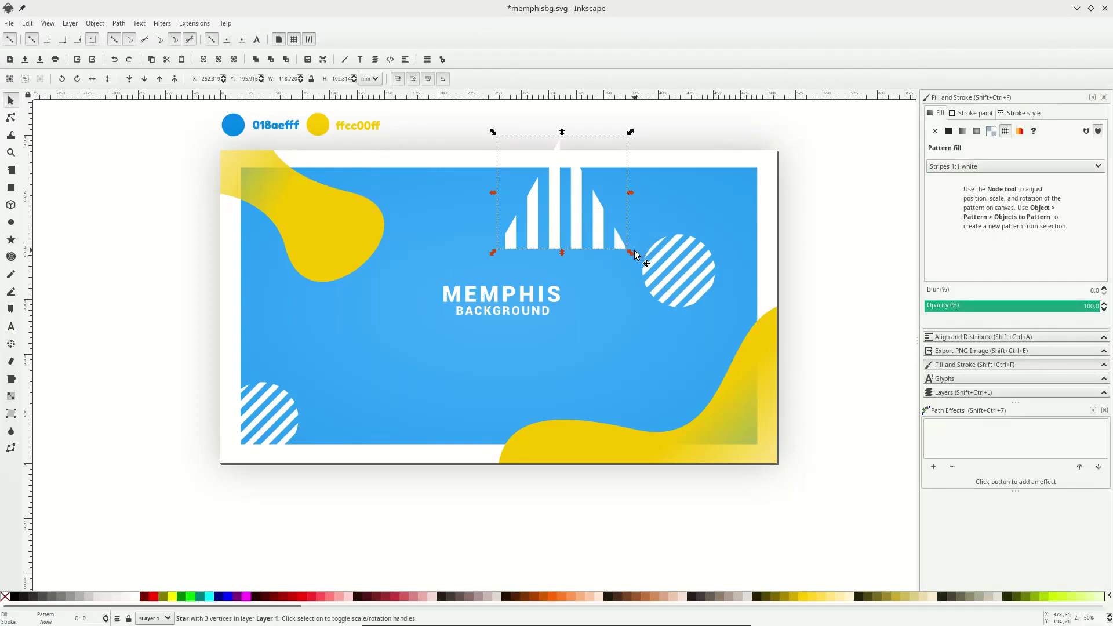
drag(635, 254, 596, 233)
click(596, 234)
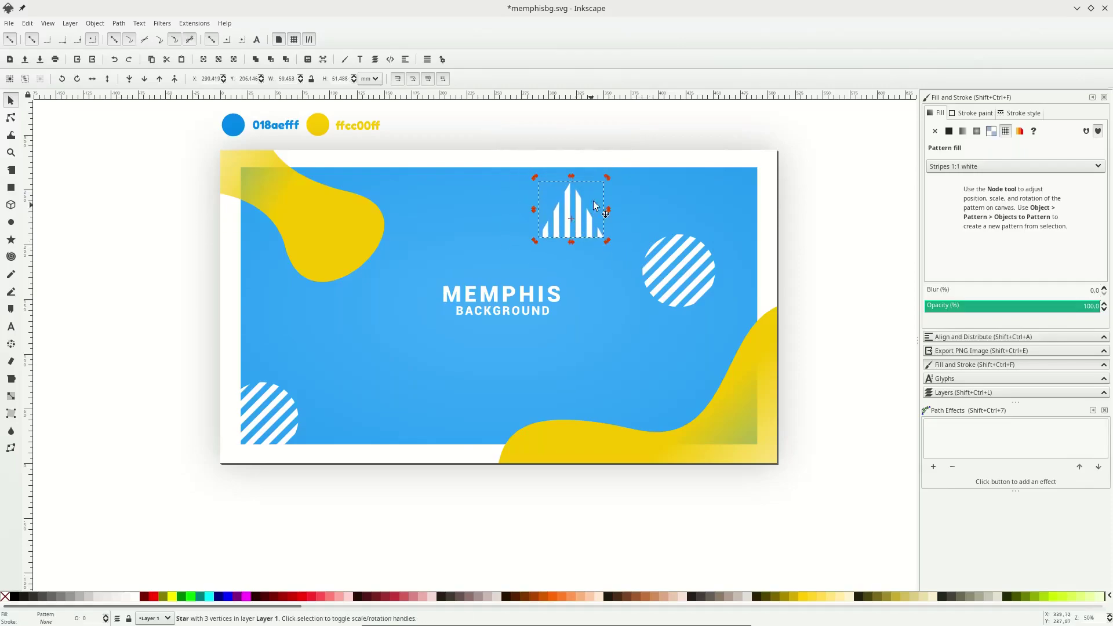
drag(611, 186, 612, 256)
scroll(609, 250, down, 2)
click(687, 234)
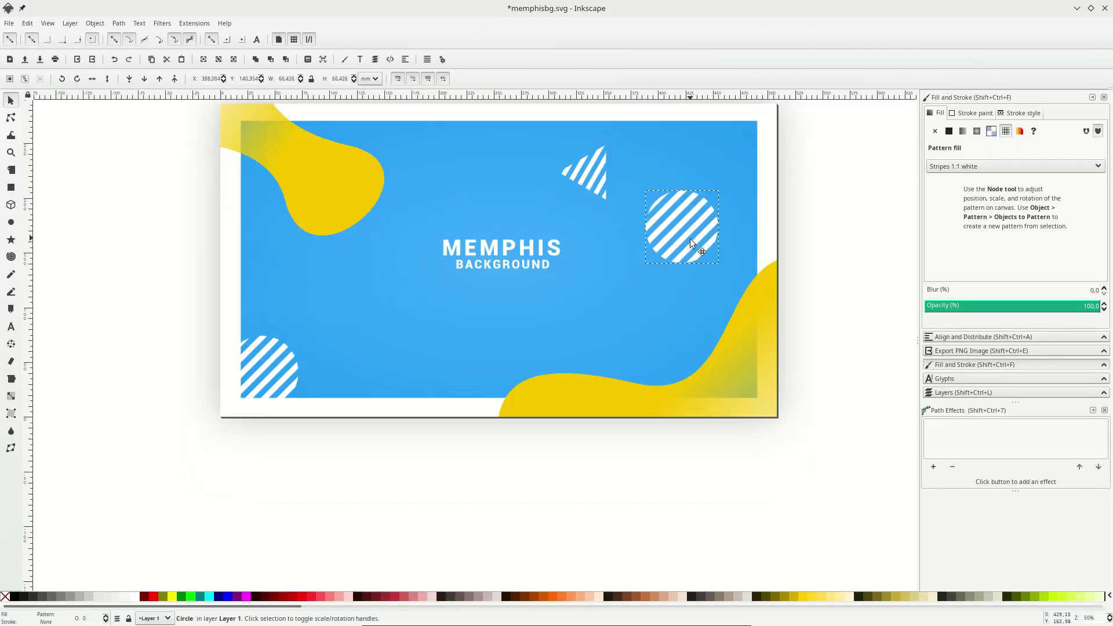
click(829, 240)
scroll(829, 240, up, 1)
key(ctrl+s)
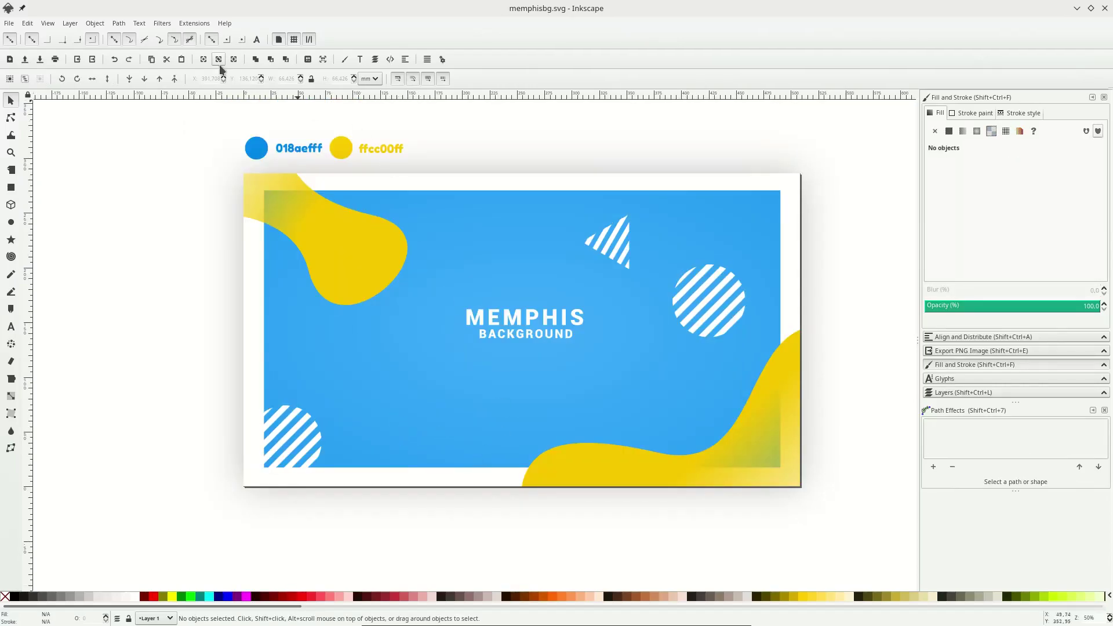
- Render a Rack Gear zigzag with rack length 100, tooth spacing 10 and contact angle 45
click(200, 23)
mouse_move(292, 172)
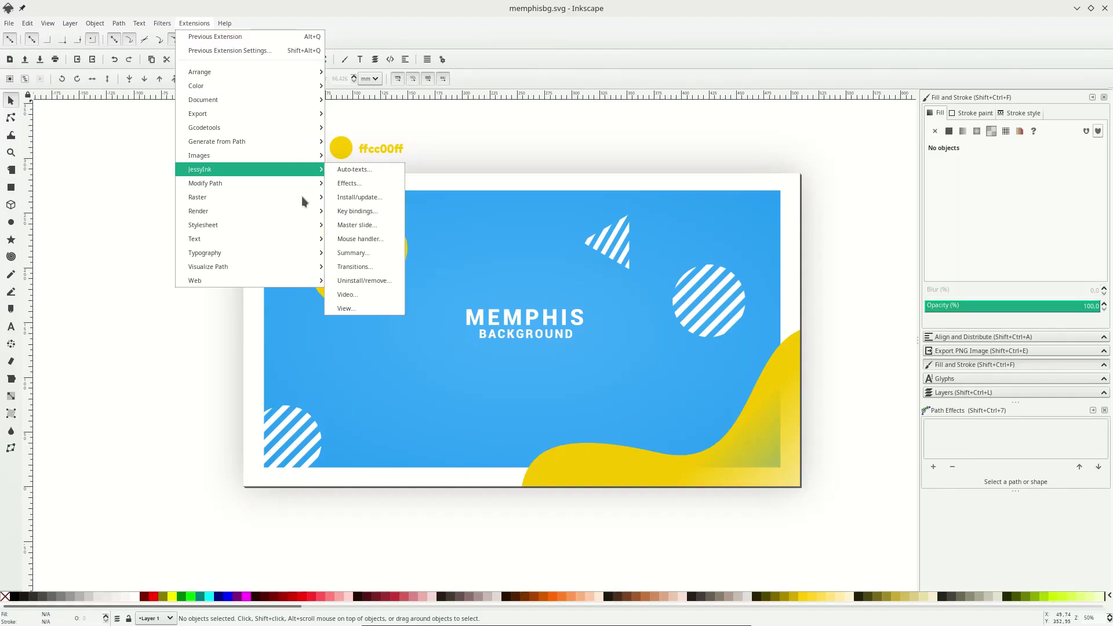
mouse_move(304, 211)
mouse_move(403, 312)
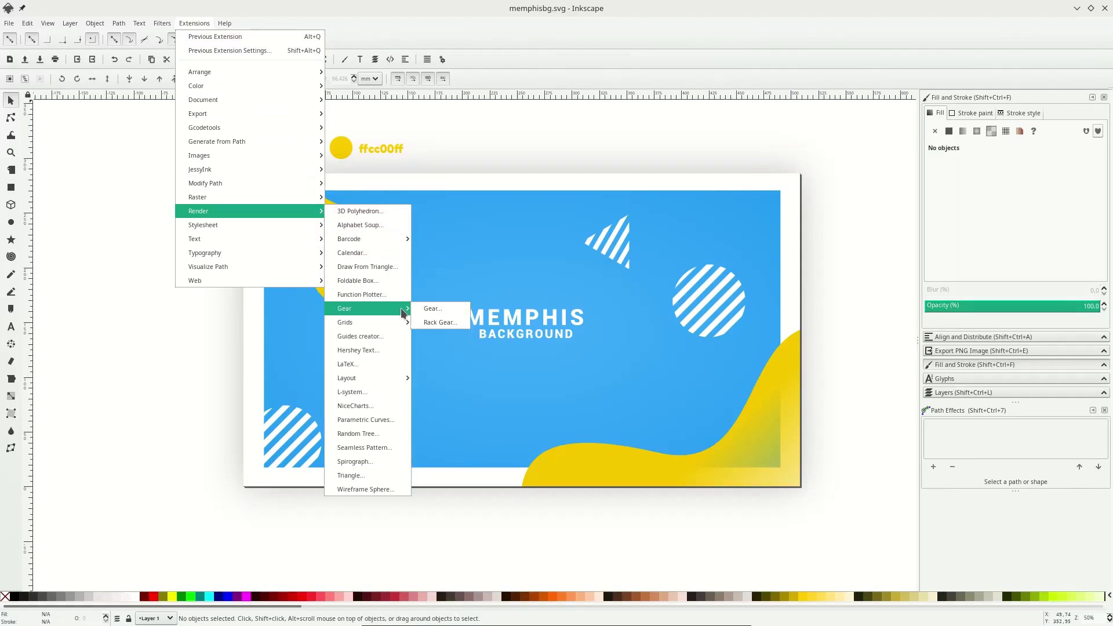
click(439, 322)
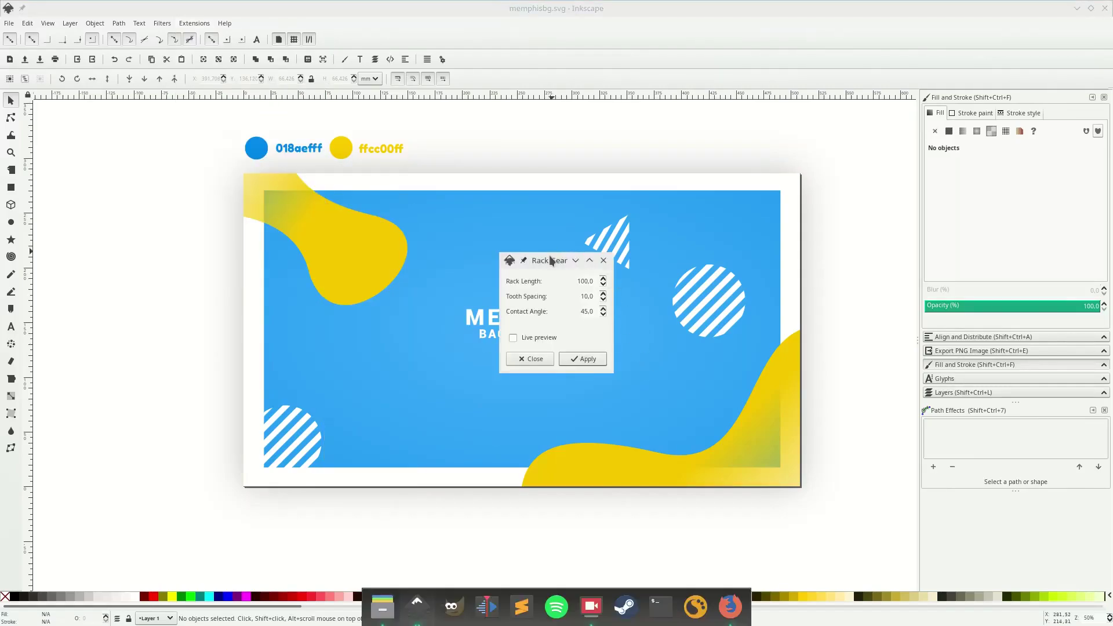
drag(554, 260, 694, 328)
click(655, 402)
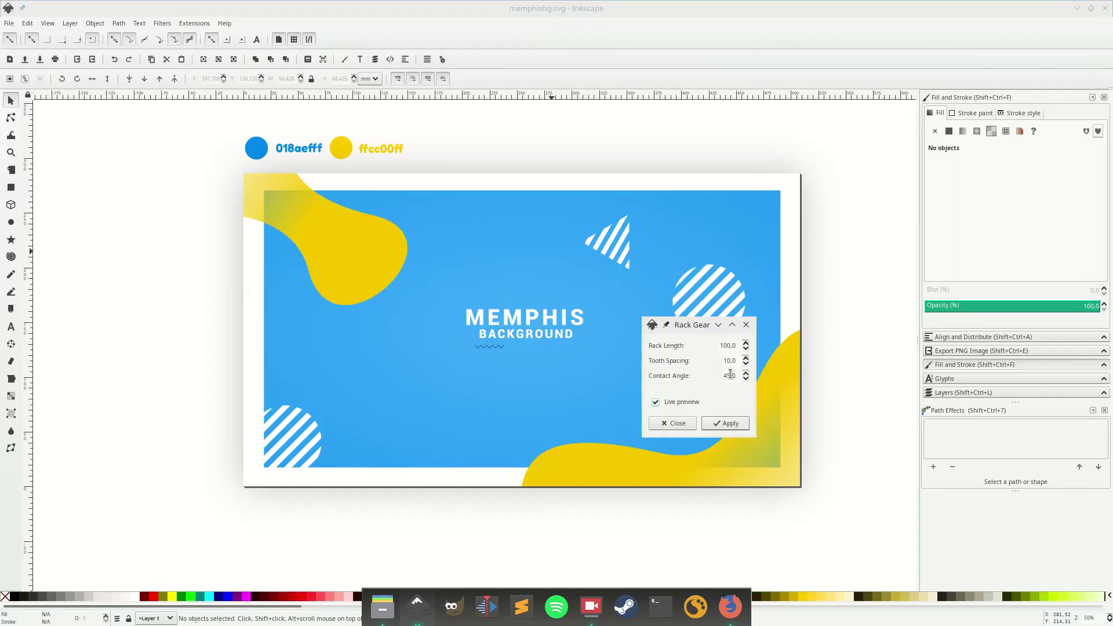
click(726, 424)
click(746, 325)
- Enlarge the zigzag below the BACKGROUND text to about 84 mm wide and make its stroke white
key(1)
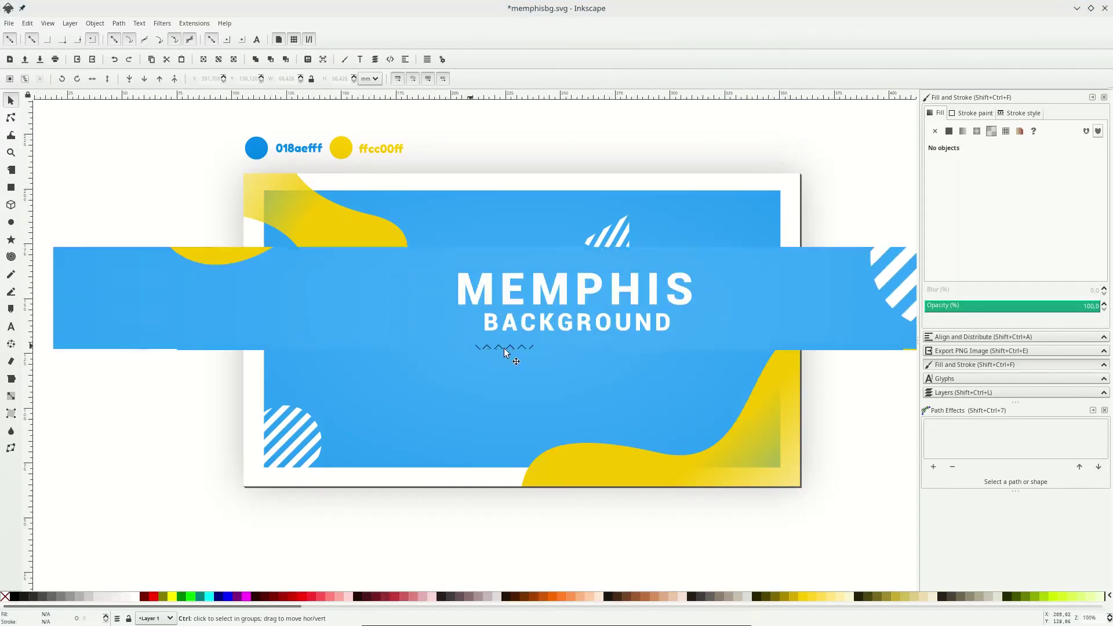
click(512, 350)
drag(539, 356, 636, 377)
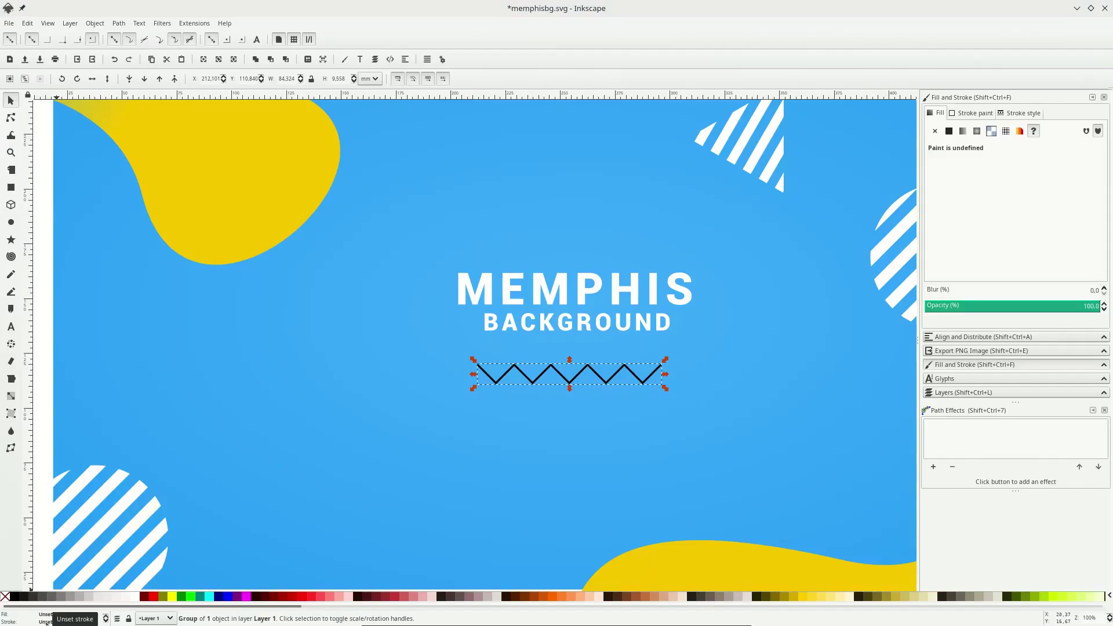
right_click(46, 622)
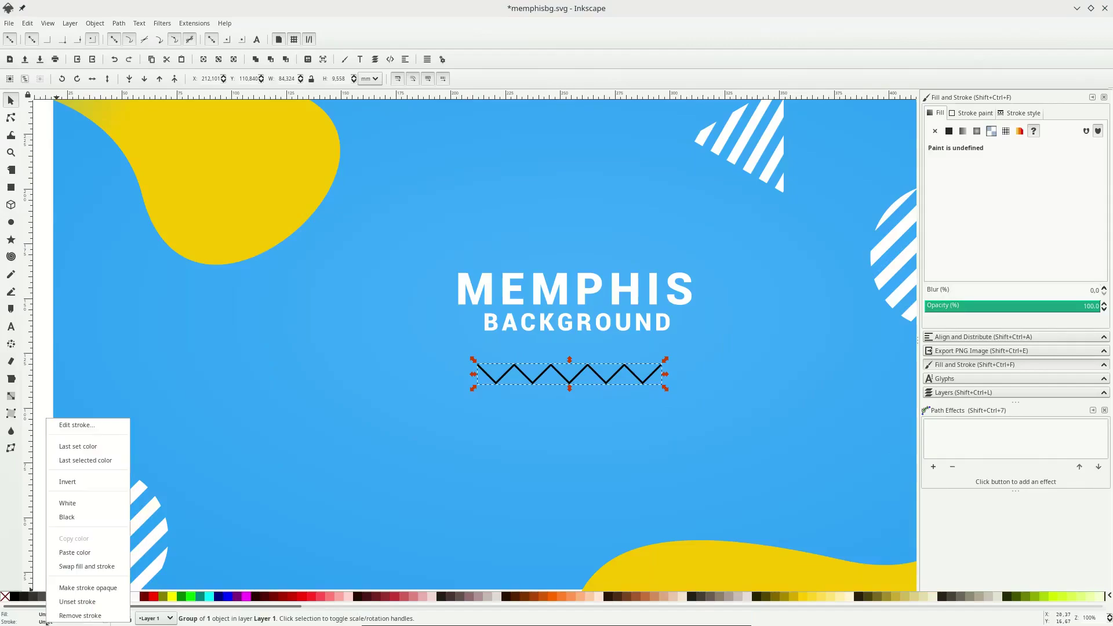
click(111, 502)
- Set the zigzag's stroke width to 20 px
click(975, 113)
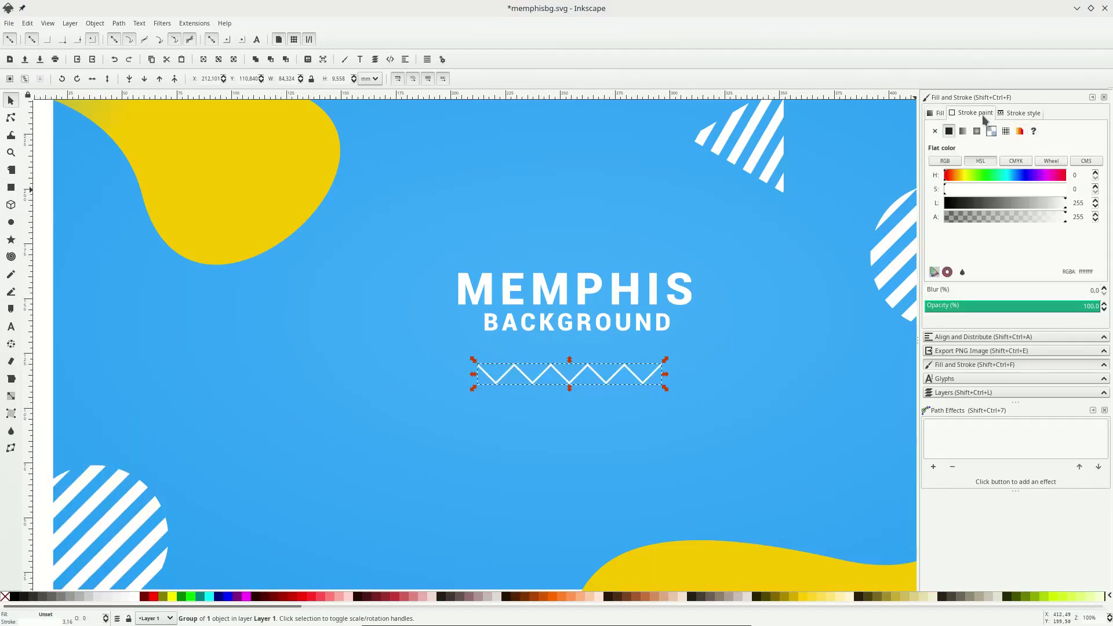
click(1019, 114)
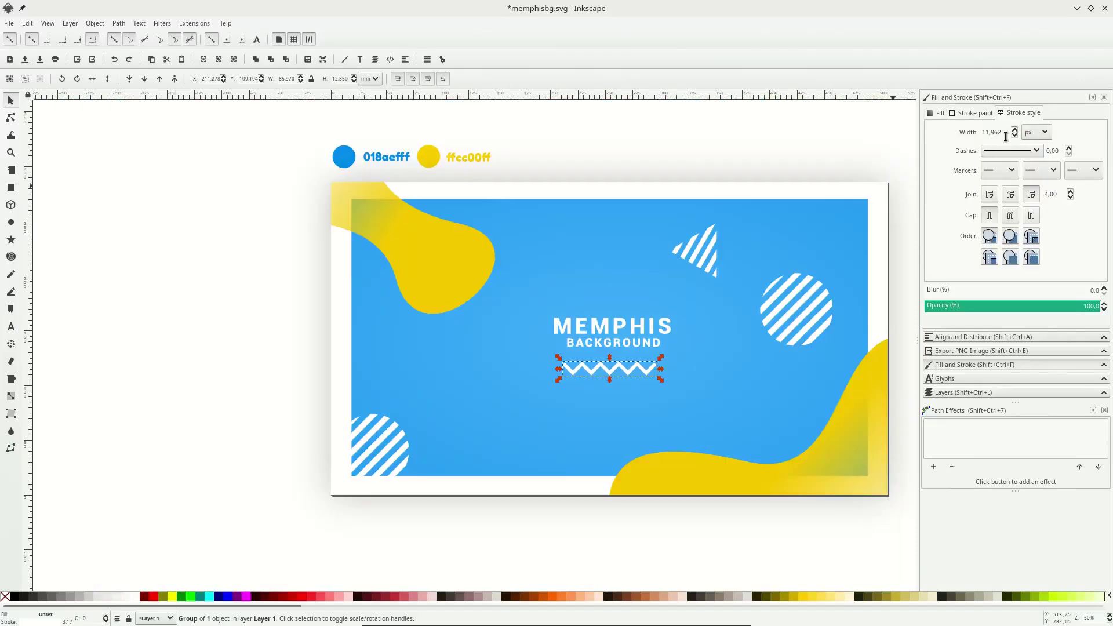
drag(1006, 134, 771, 85)
text(20)
key(Return)
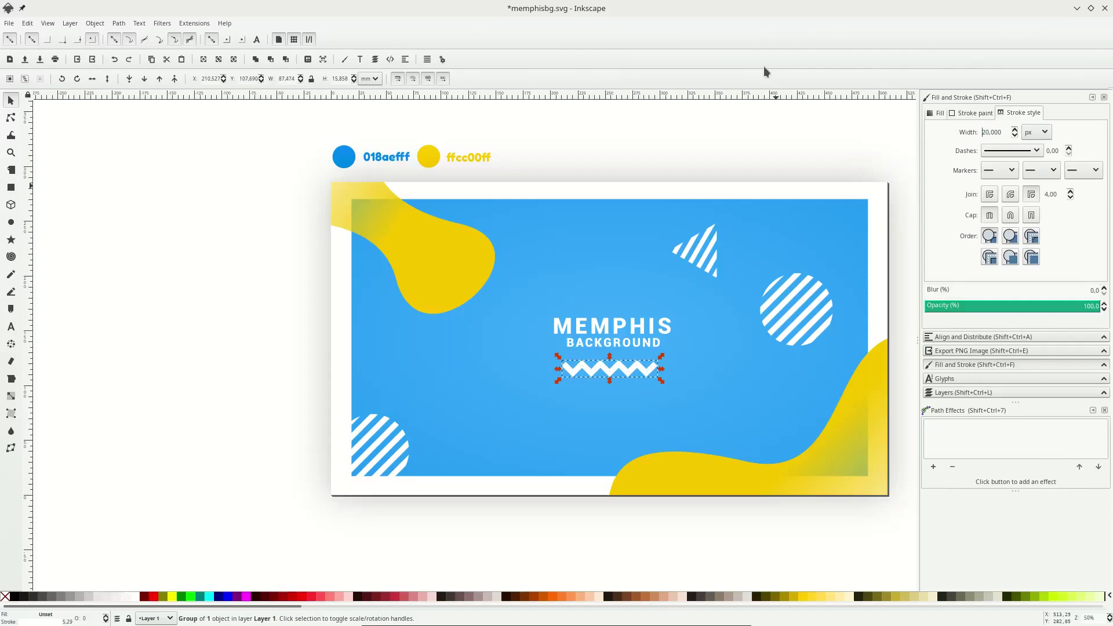
- Move the zigzag near the panel's lower edge beside the striped circle and duplicate it to stack two parallel zigzags
drag(599, 367, 534, 443)
key(ctrl+d)
scroll(525, 446, up, 1)
scroll(522, 453, down, 4)
click(538, 377)
scroll(539, 378, up, 1)
scroll(555, 378, down, 2)
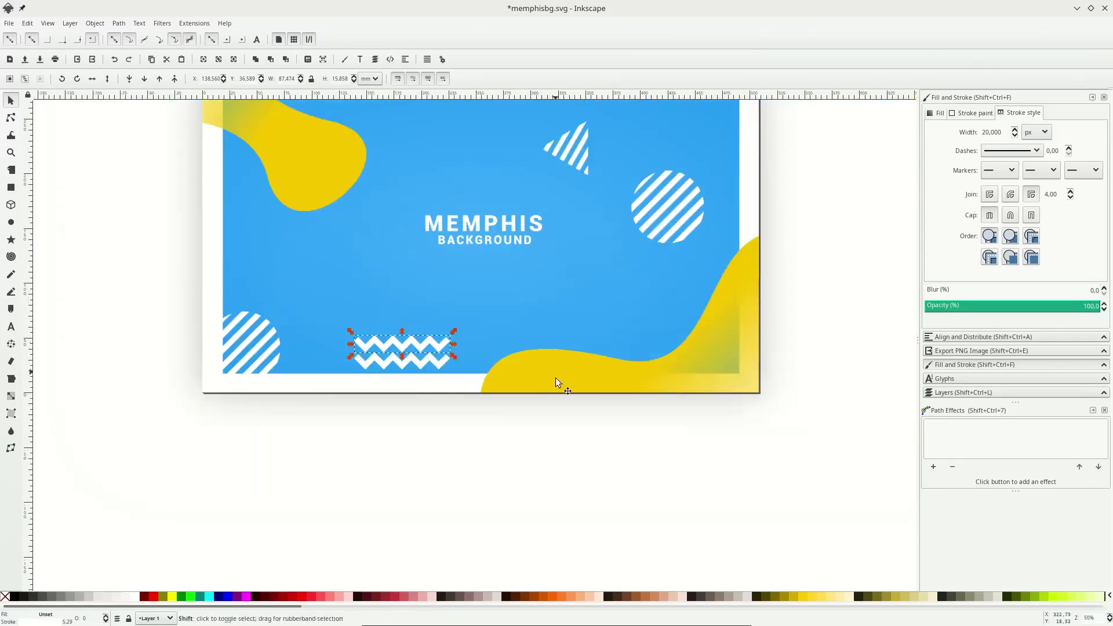
- Delete the right end node of both zigzag lines and save the document
scroll(556, 377, up, 2)
double_click(592, 349)
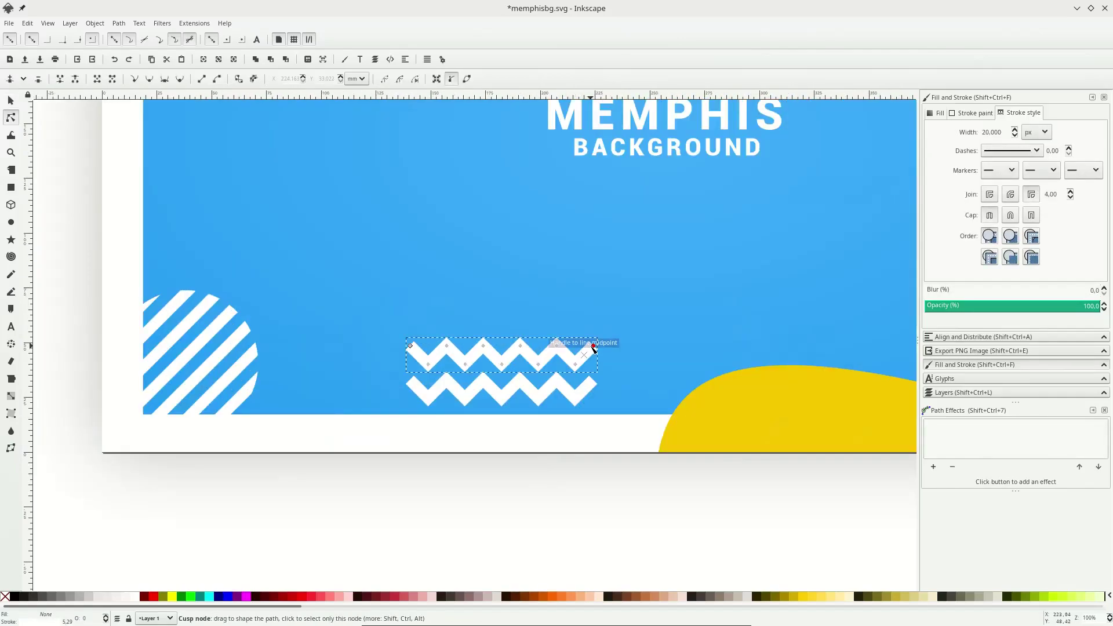
click(594, 347)
key(Delete)
click(593, 381)
click(594, 381)
key(Delete)
key(s)
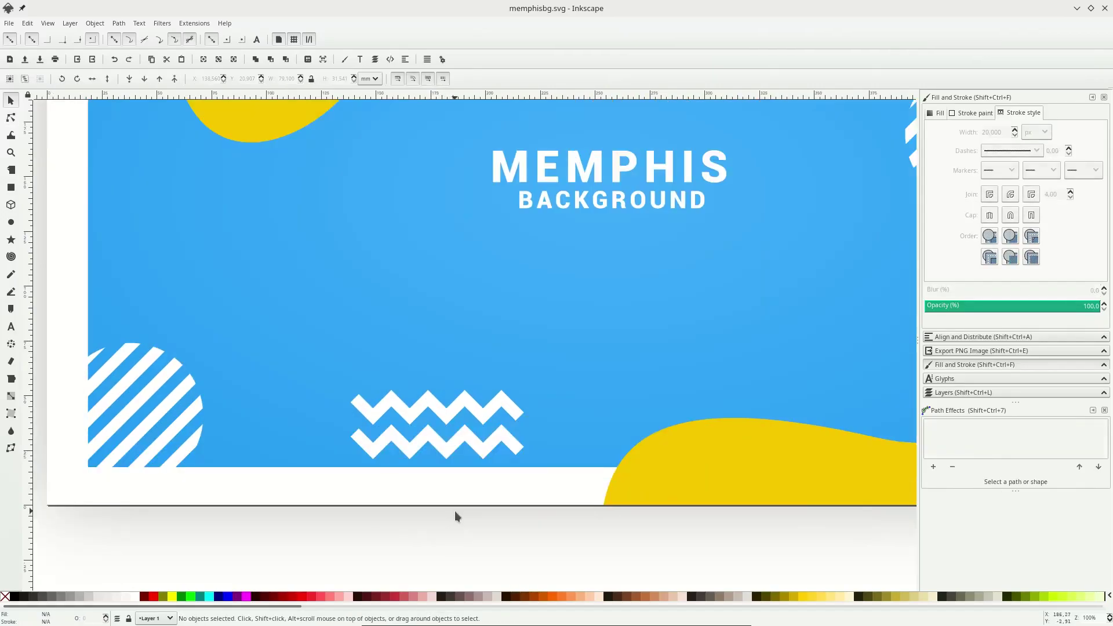
- Duplicate the zigzag pair and place the copy just above the MEMPHIS title
scroll(455, 516, down, 1)
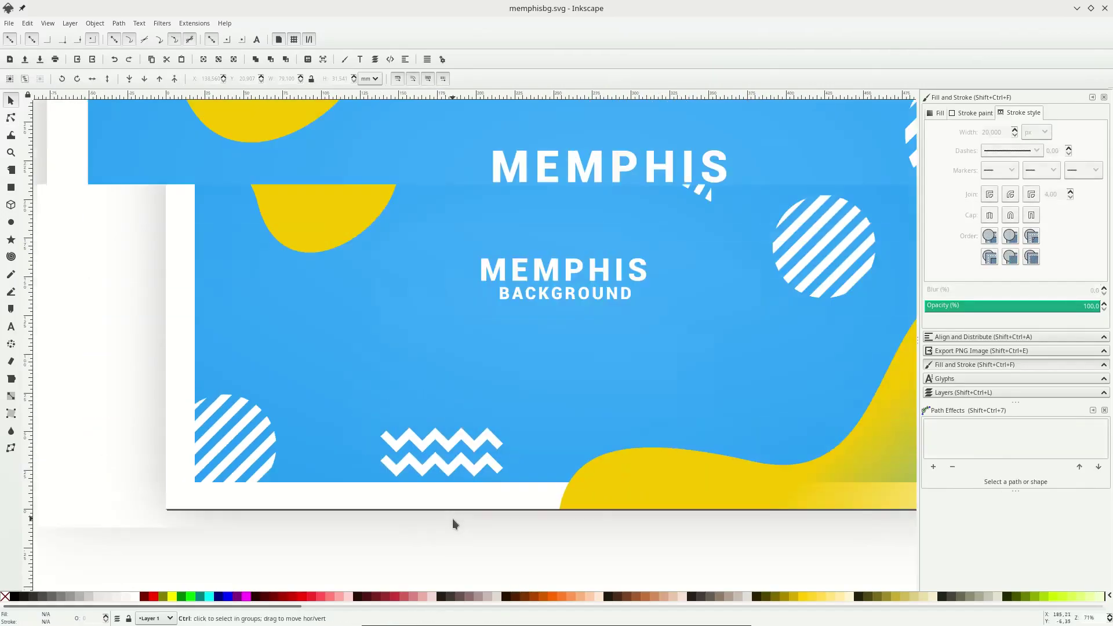
click(477, 464)
key(ctrl)
key(ctrl+d)
drag(477, 445, 594, 297)
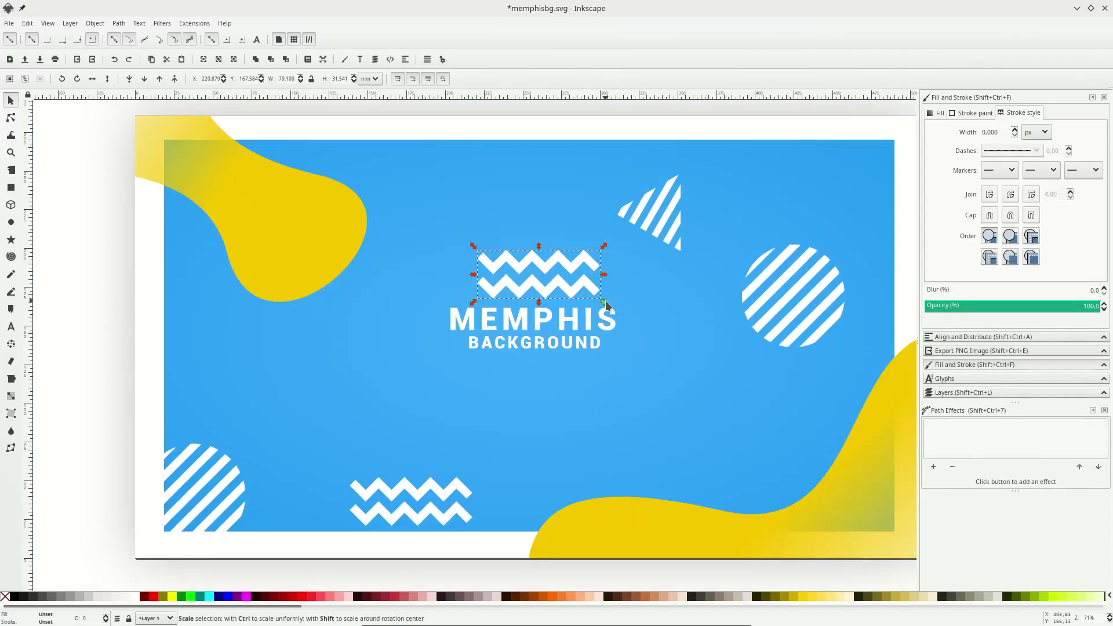
- Shrink the zigzag pair above the MEMPHIS title to about 27 mm wide and save the document
drag(605, 300, 547, 293)
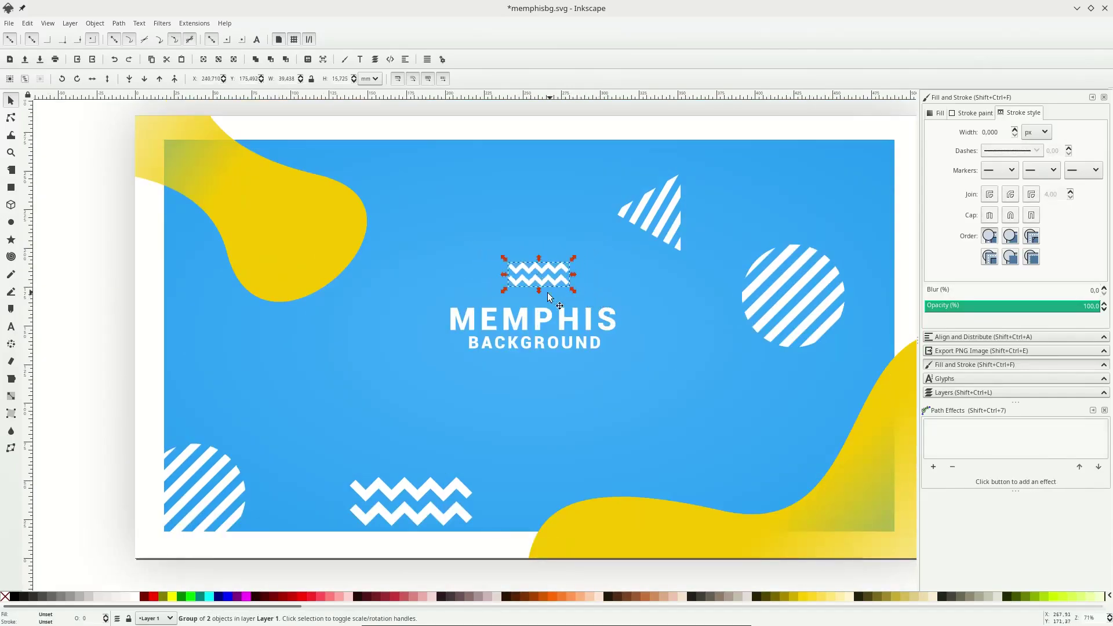
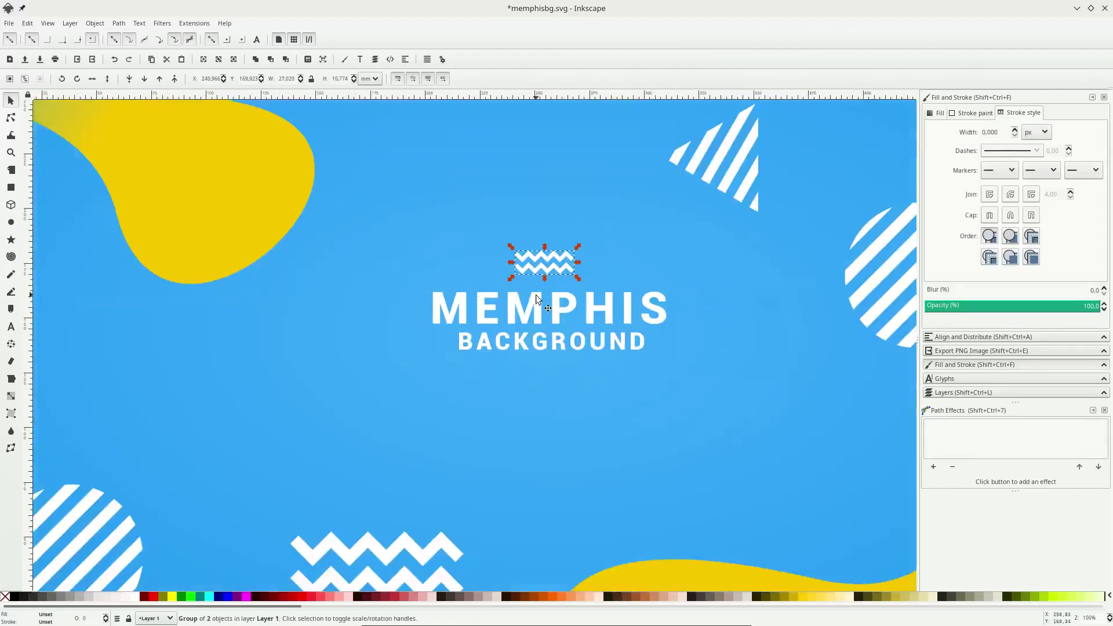
scroll(478, 360, down, 2)
key(ctrl+s)
key(Escape)
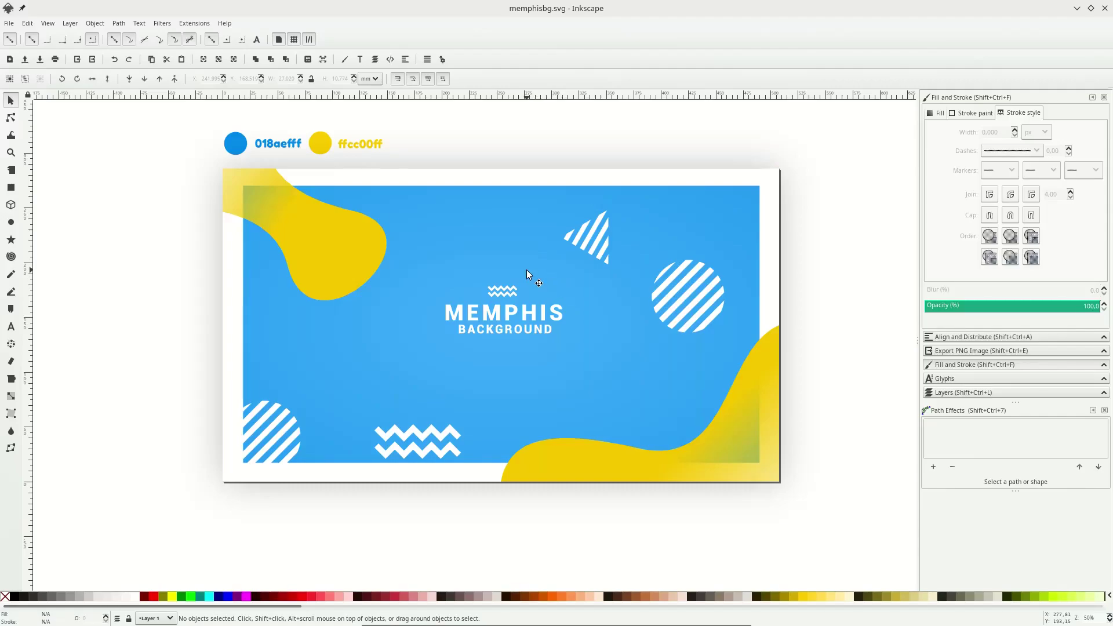
- Draw a yellow circle about 4 mm in diameter between the upper-left yellow shape and the title, and remove its stroke
click(11, 222)
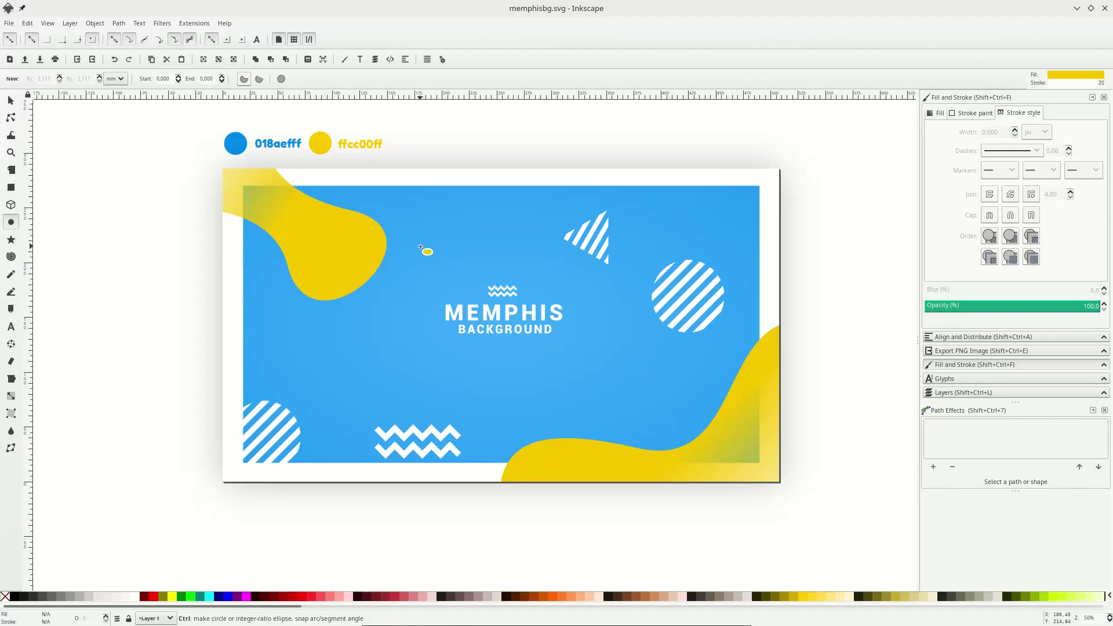
ctrl+scroll(426, 262, up, 3)
ctrl+drag(438, 295, 443, 292)
right_click(51, 623)
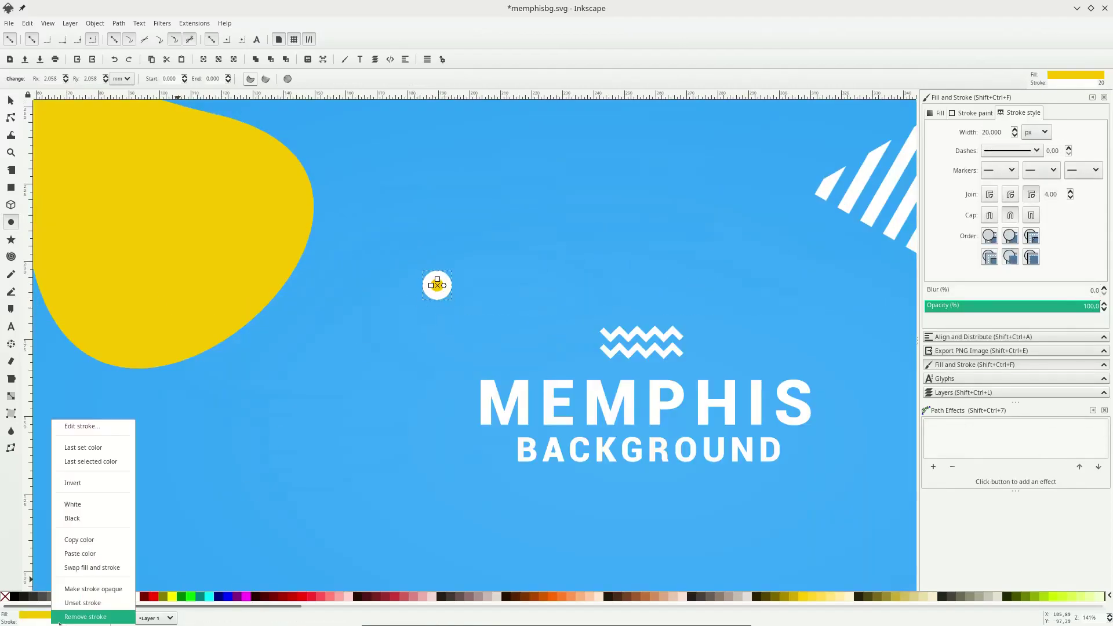
click(85, 617)
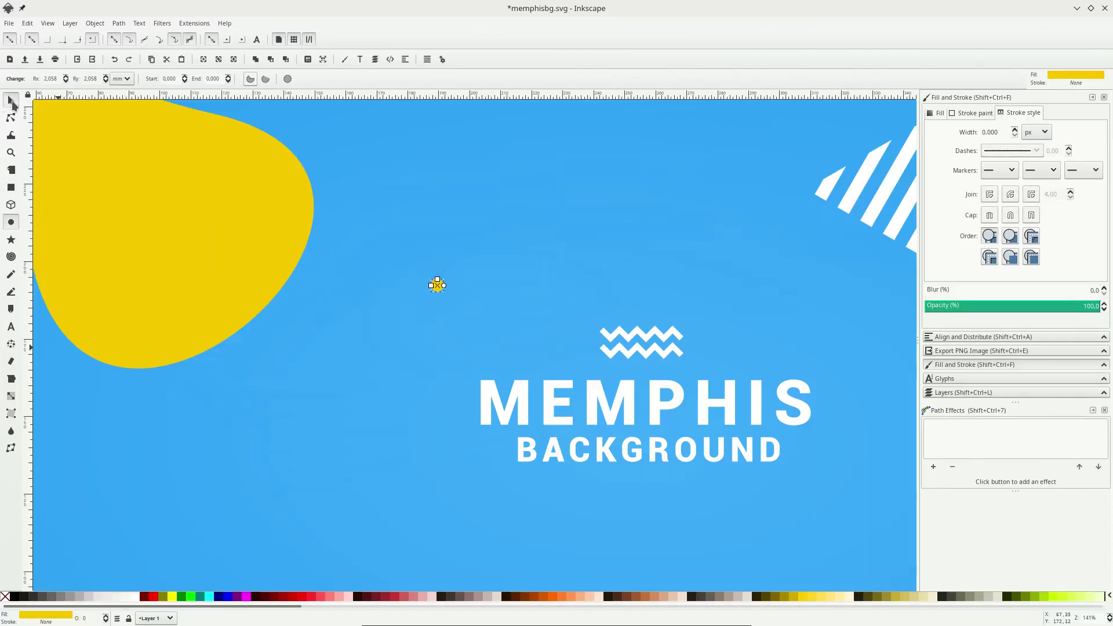
click(10, 100)
drag(435, 286, 431, 287)
scroll(430, 287, right, 2)
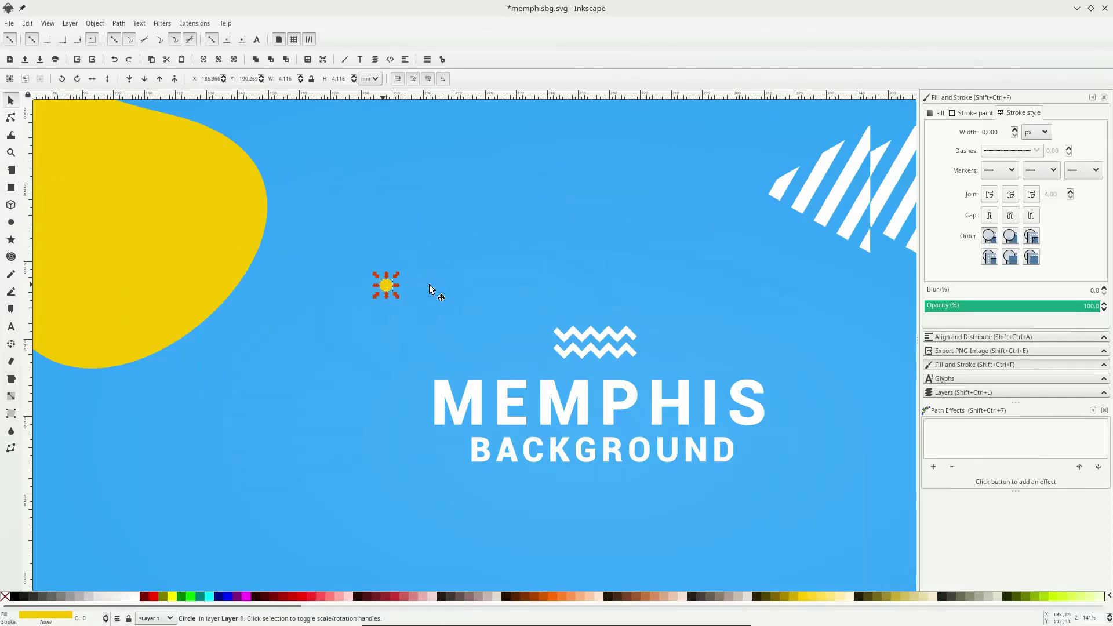
- Convert the small circle to a path, duplicate it, and move the copy horizontally about 136 mm to the right
click(115, 23)
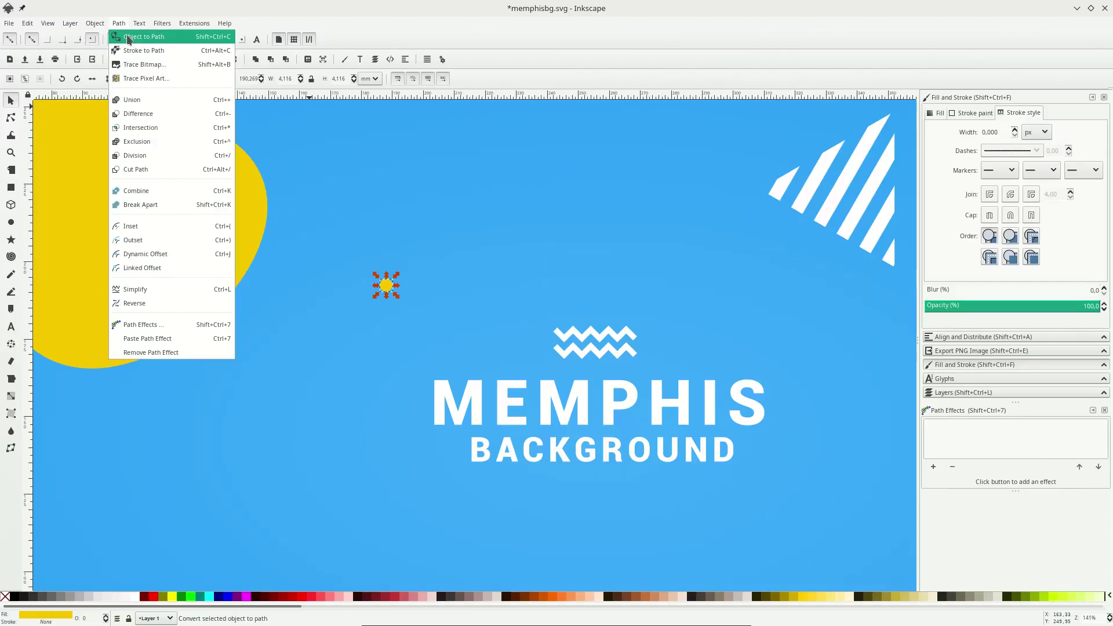
click(126, 38)
scroll(398, 299, right, 2)
key(ctrl+d)
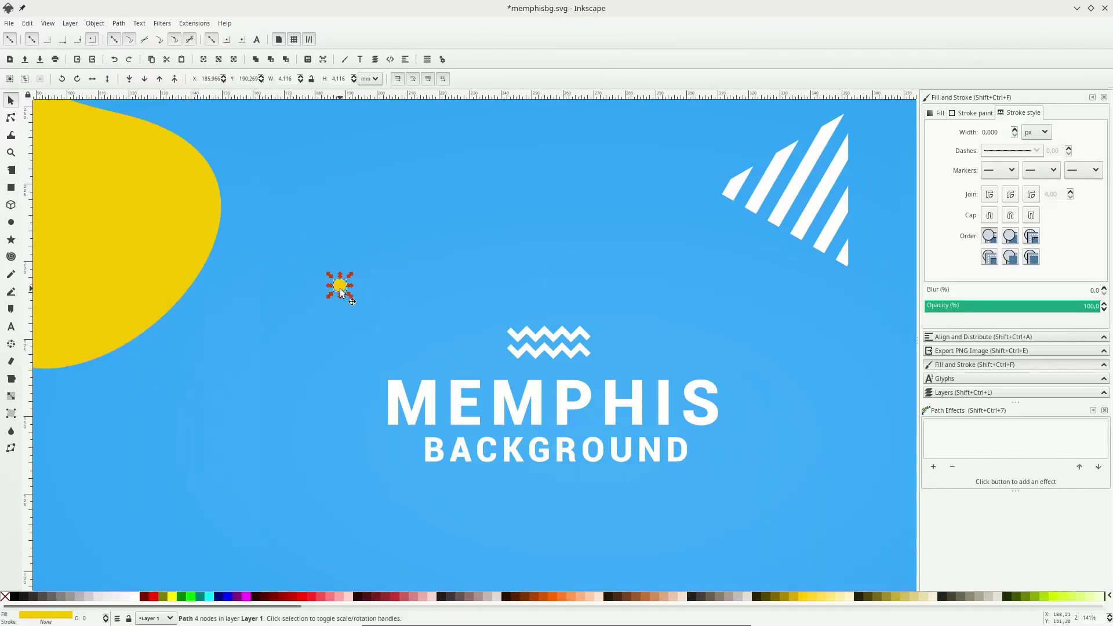
drag(351, 293, 762, 297)
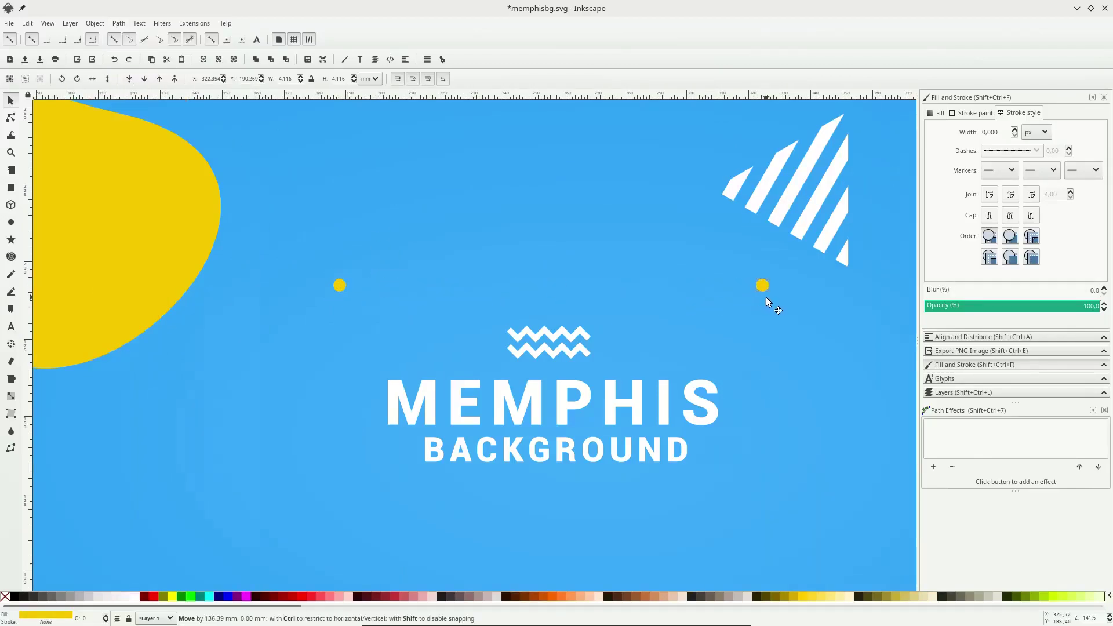
- Interpolate between the two small circles with 9 interpolation steps and method 2, keeping Duplicate endpaths on
shift+click(340, 285)
click(195, 24)
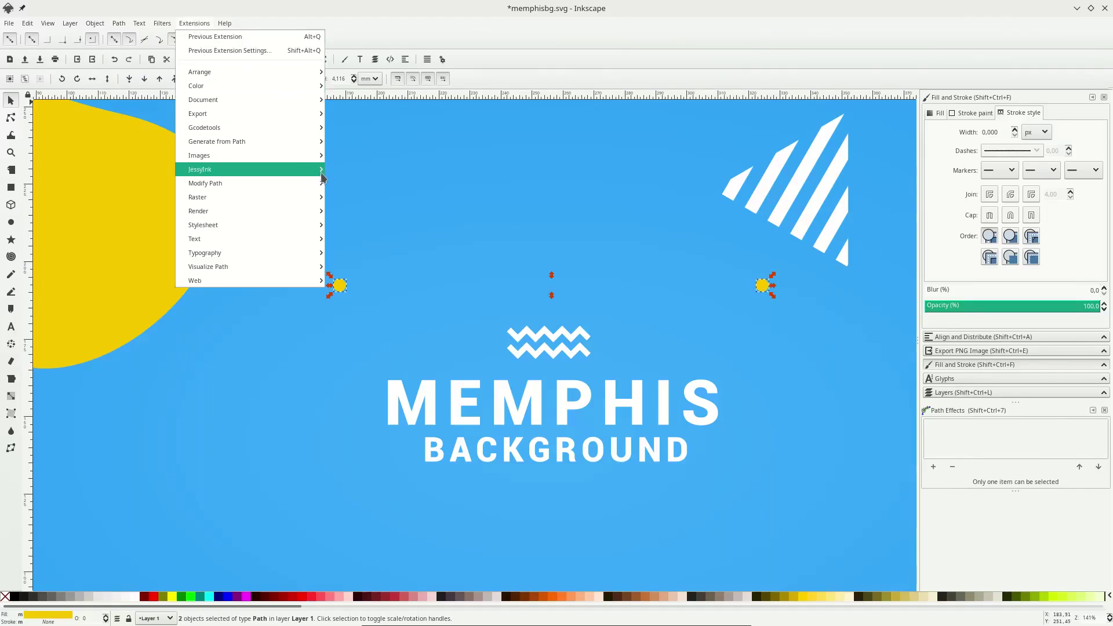
mouse_move(310, 142)
click(368, 168)
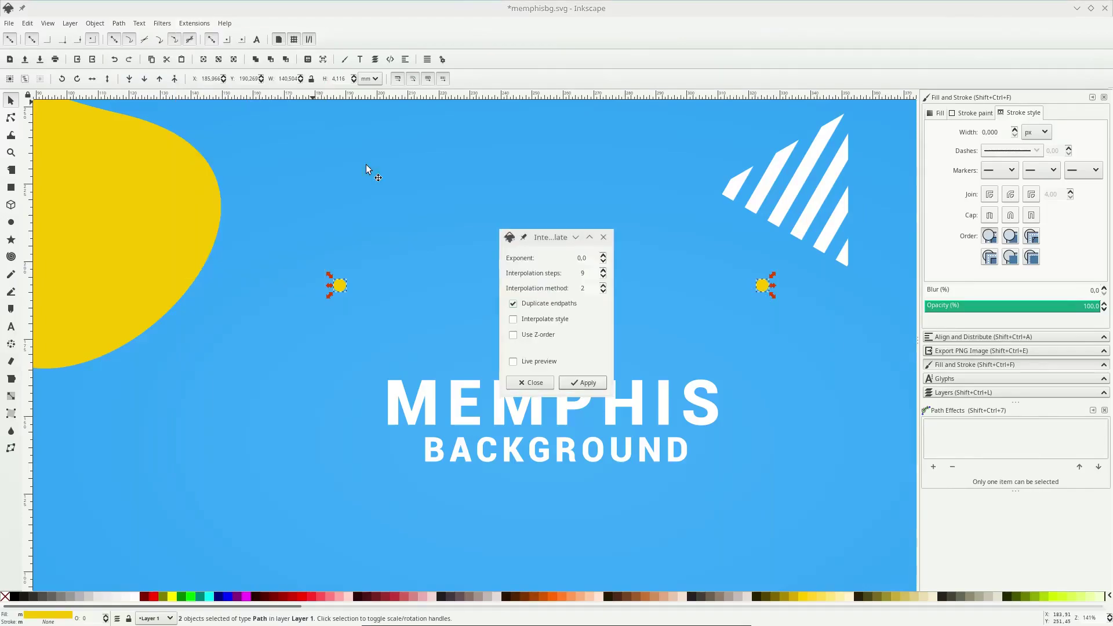
click(513, 363)
drag(554, 238, 834, 366)
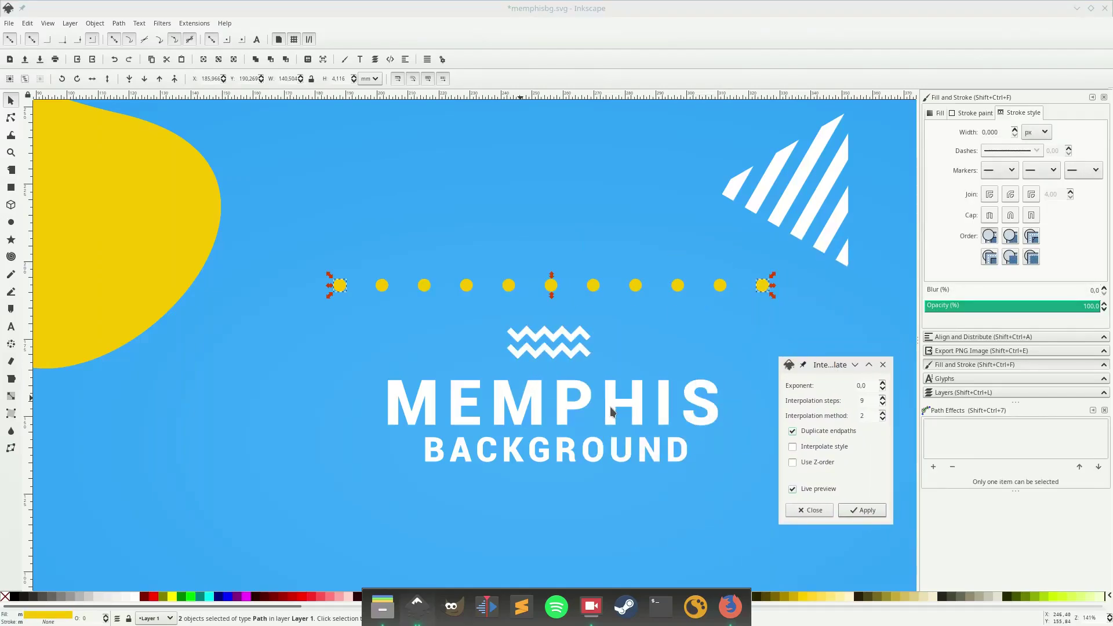
click(867, 511)
click(883, 365)
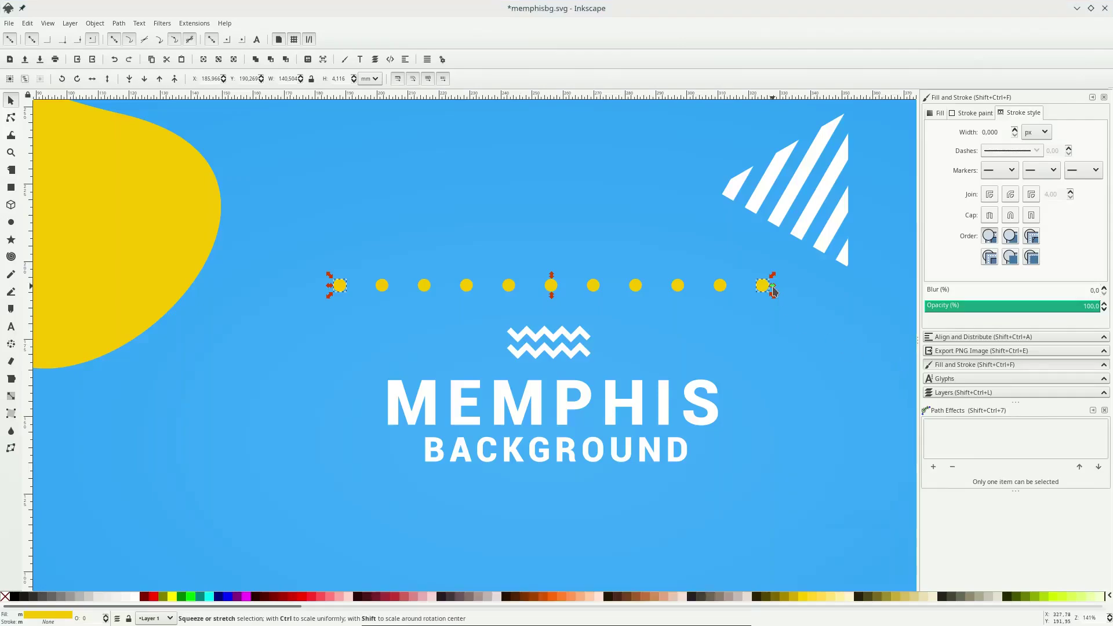
- Group the row of 11 dots and fill it with white
key(Escape)
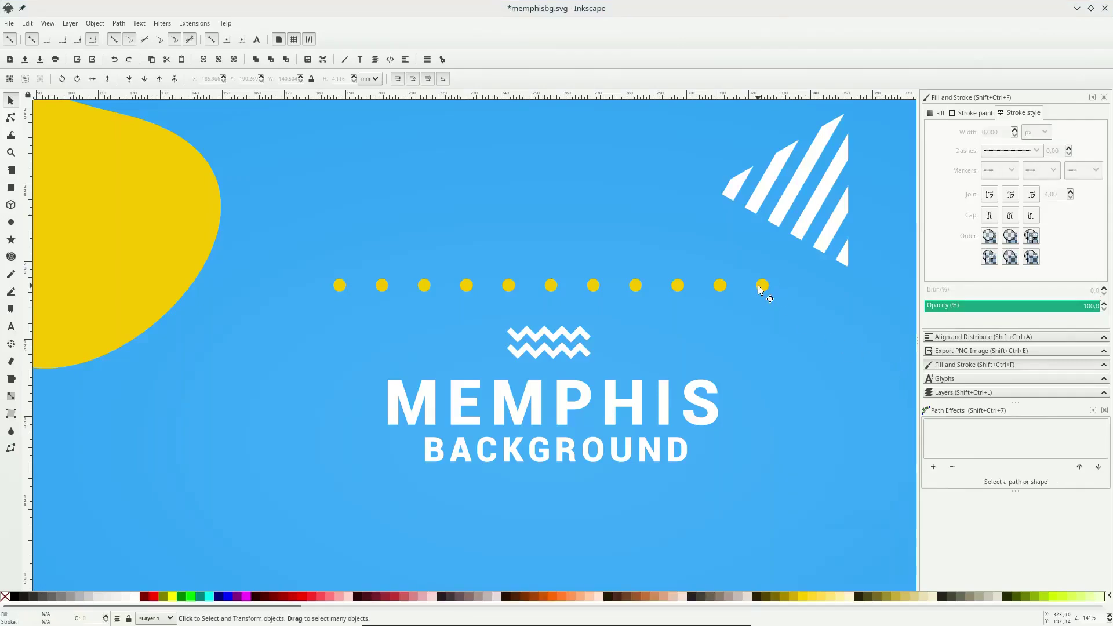
click(761, 287)
click(122, 596)
key(1)
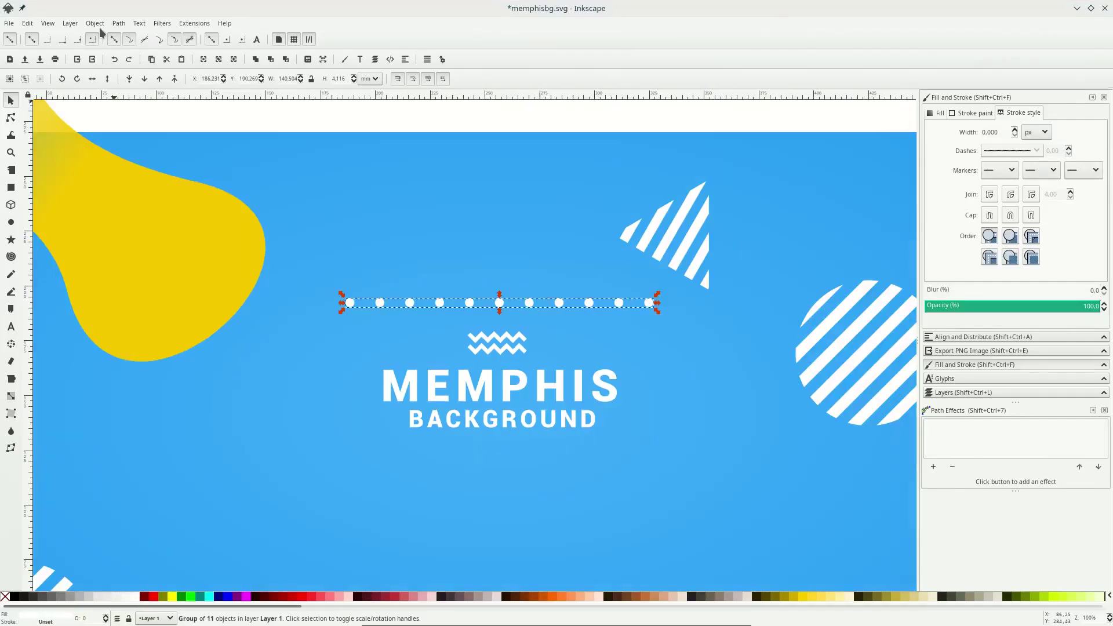
- Use Transform to build a ten-row dot grid, duplicating the row nine times with a relative vertical move of -10 mm each
click(94, 24)
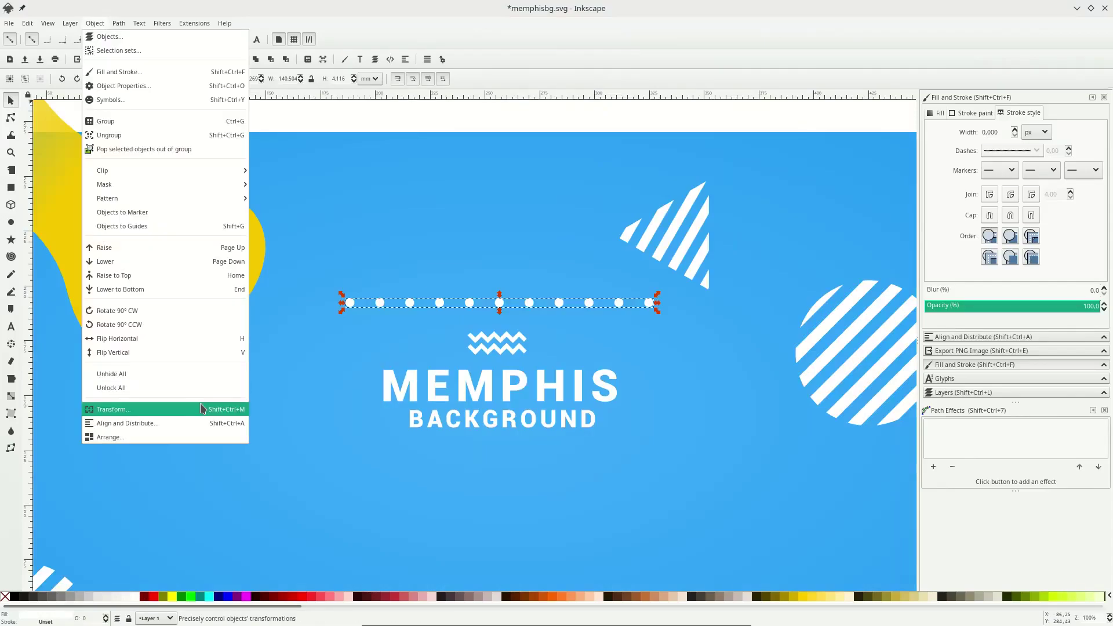
key(Return)
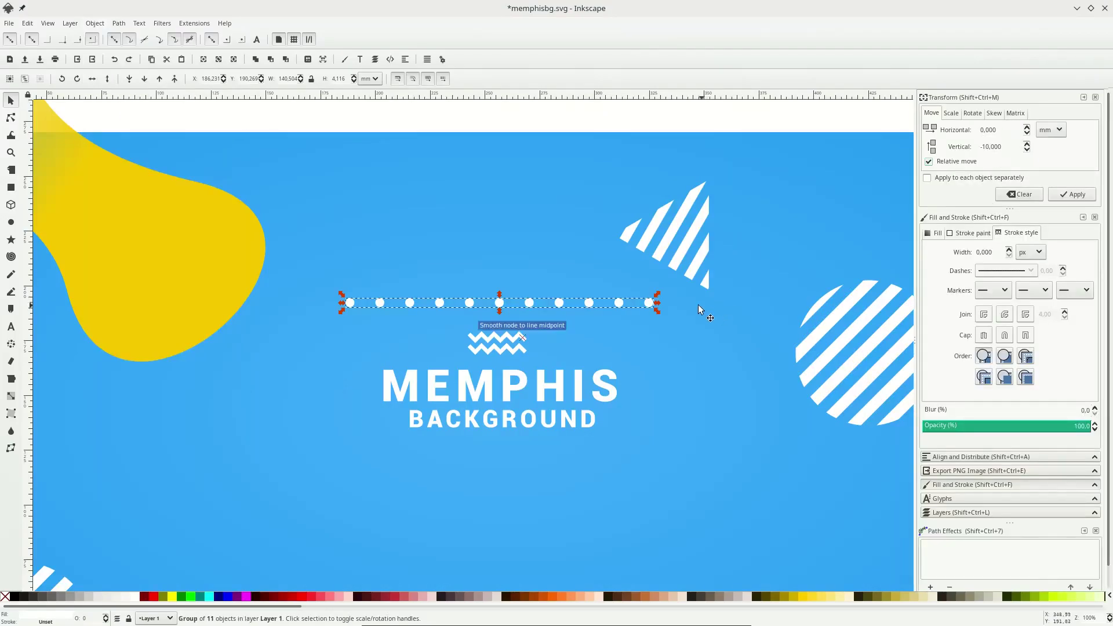
key(ctrl+d)
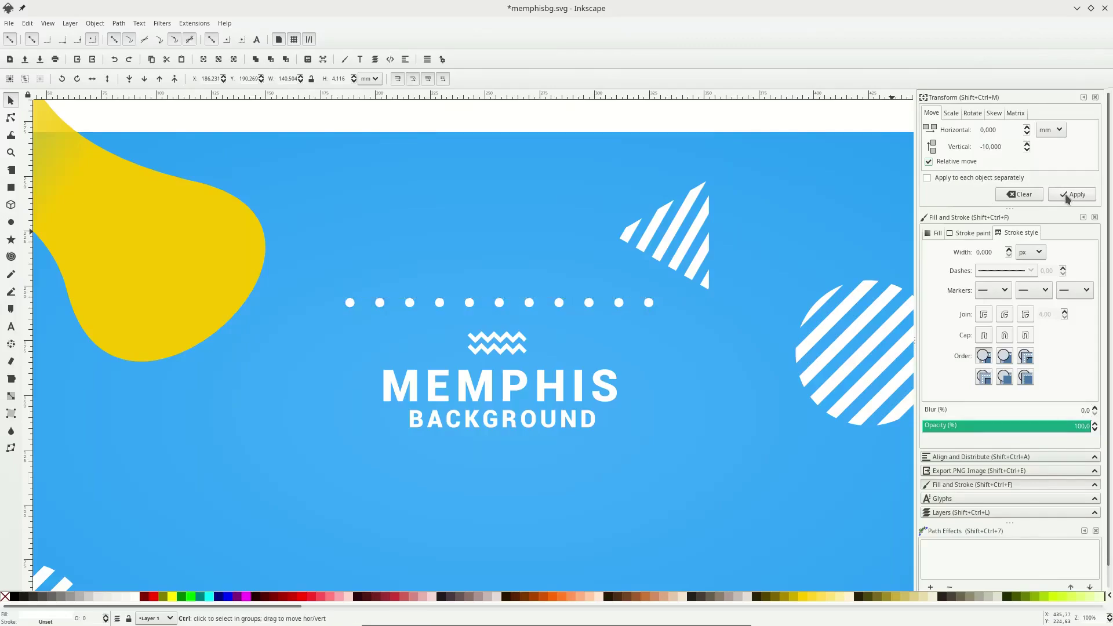
click(1066, 194)
key(ctrl+d)
click(1066, 194)
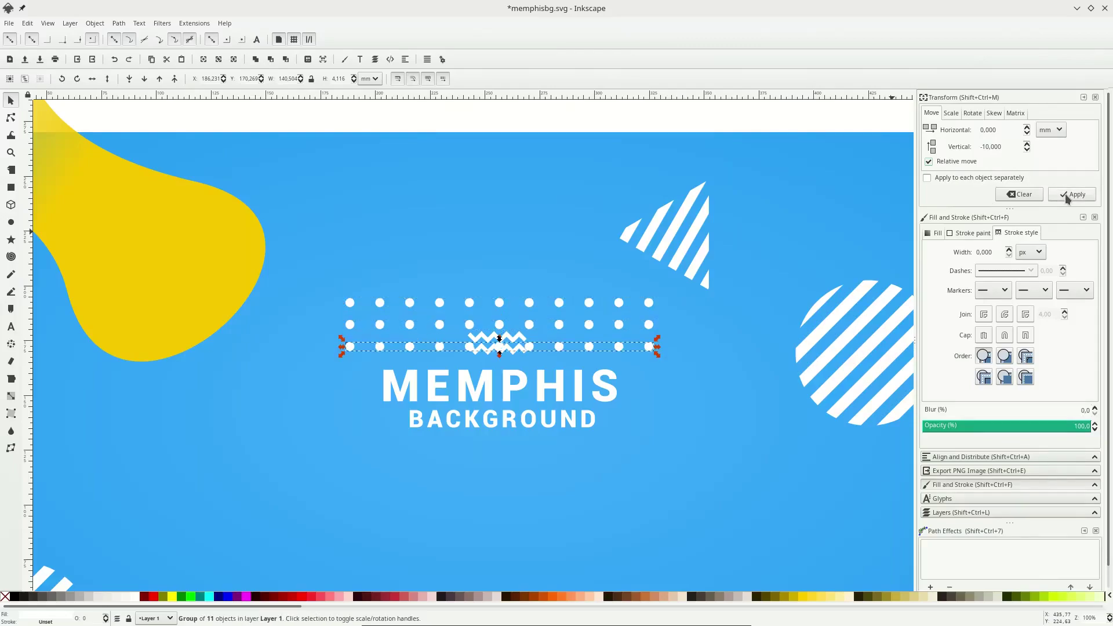
key(ctrl+d)
click(1065, 194)
key(ctrl+d)
click(1066, 194)
key(ctrl+d)
click(1065, 194)
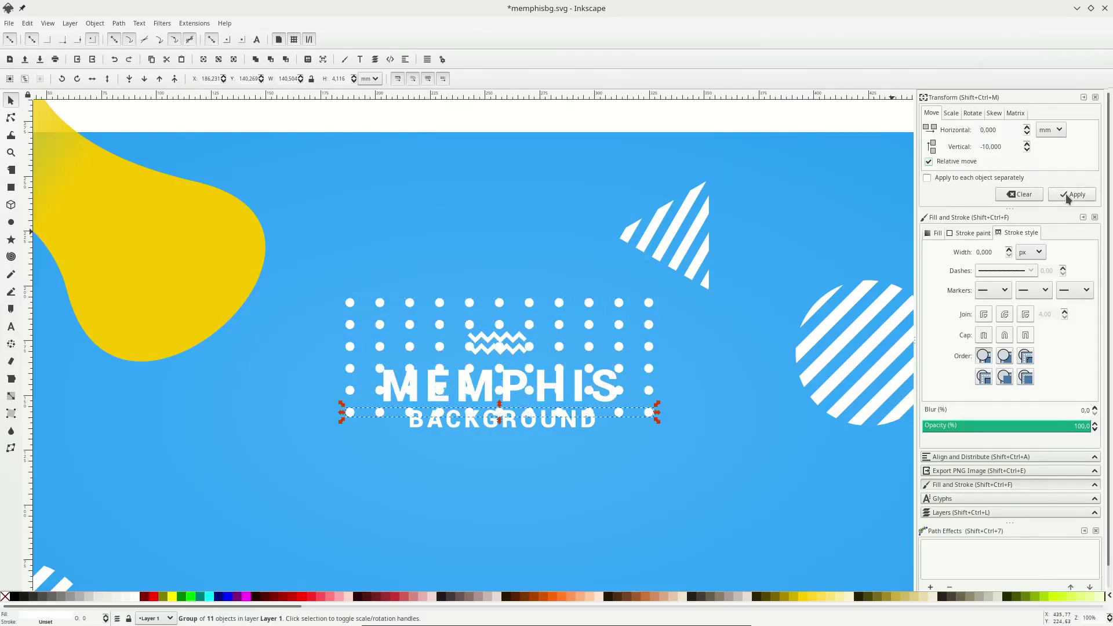
key(ctrl+d)
click(1066, 194)
key(ctrl+d)
click(1066, 194)
key(ctrl+d)
click(1066, 194)
key(ctrl+d)
click(1065, 193)
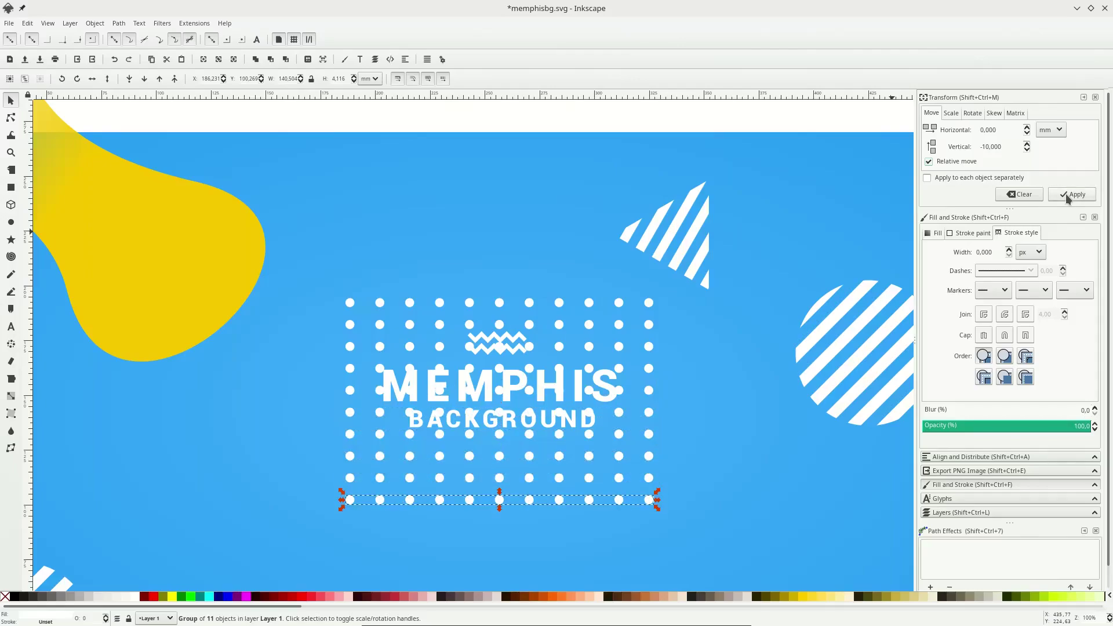
- Select all ten dot rows and group them into one grid
scroll(705, 380, down, 4)
key(5)
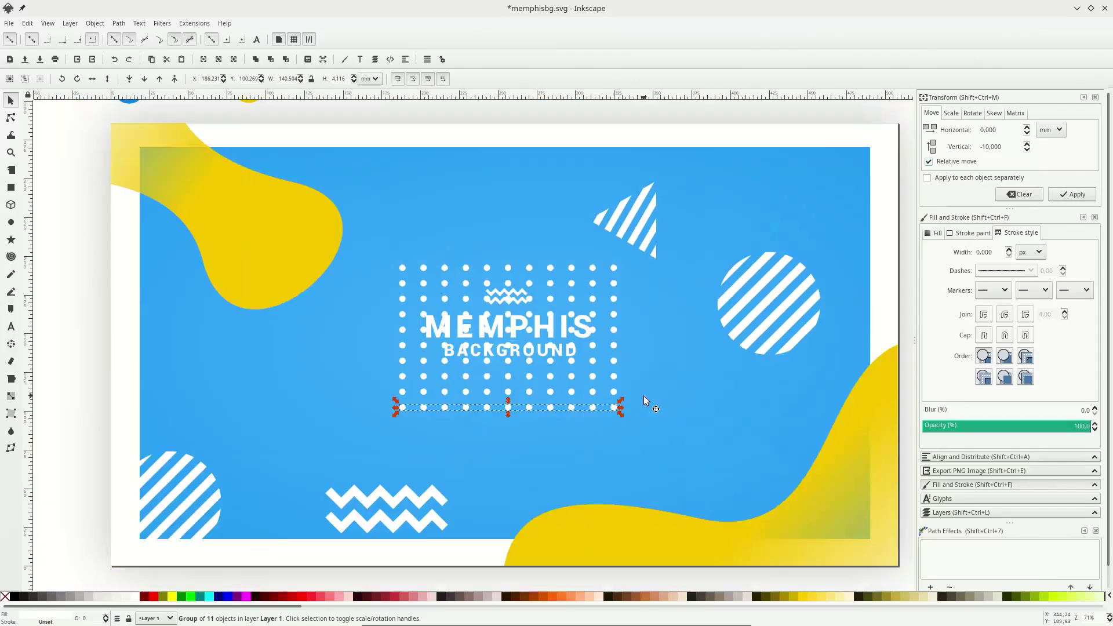
shift+click(614, 392)
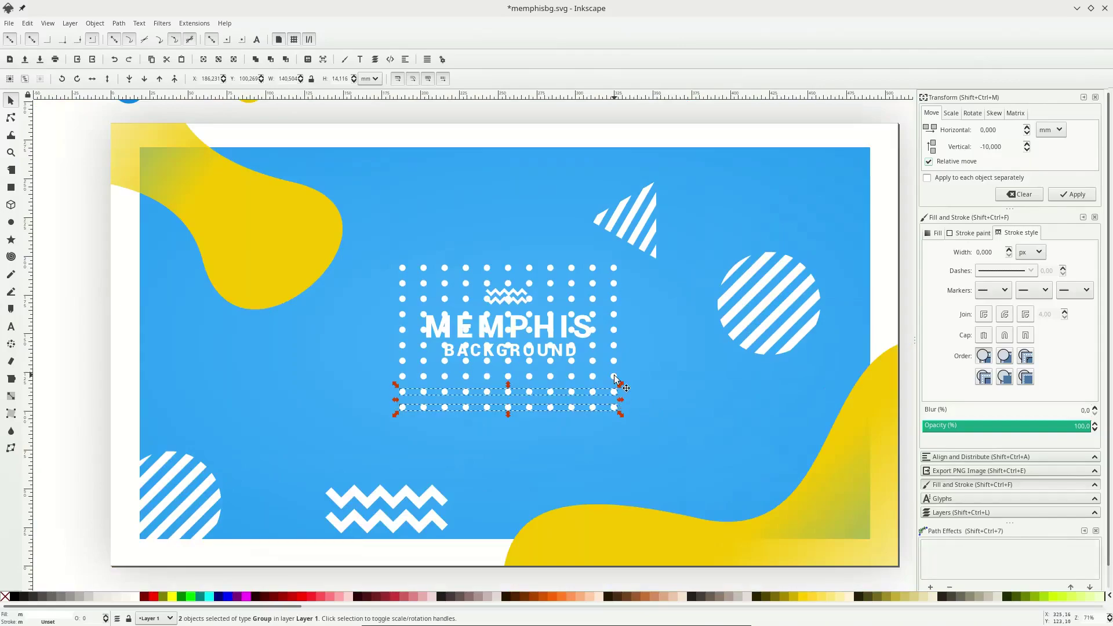
shift+click(614, 377)
shift+click(614, 361)
shift+click(614, 345)
shift+click(614, 314)
shift+click(614, 284)
shift+click(614, 267)
key(ctrl+g)
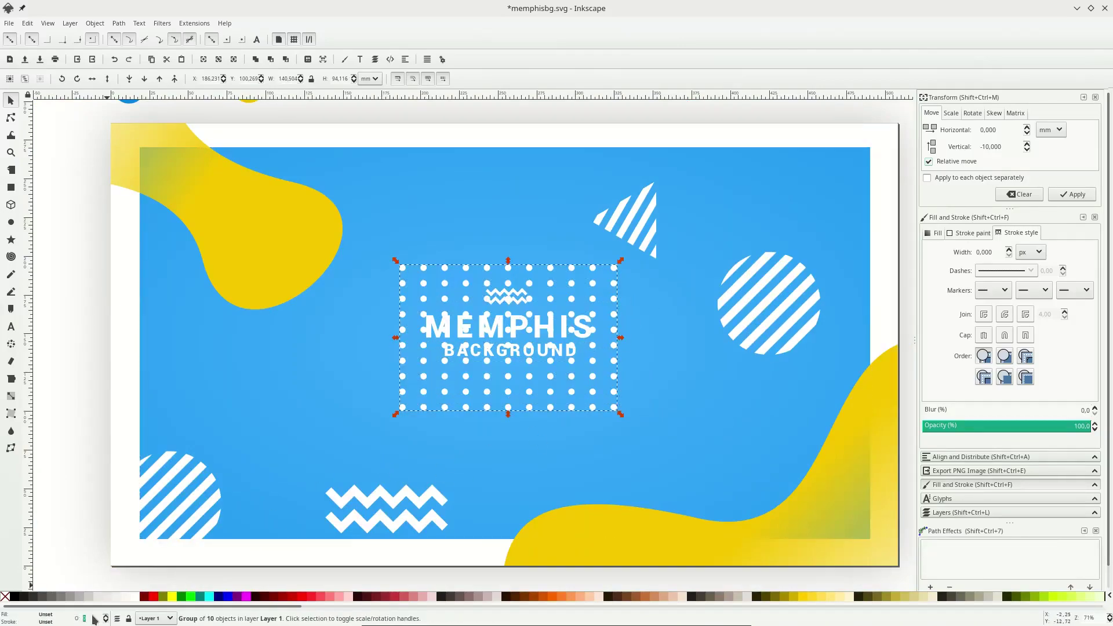
- Set the dot grid's opacity to 30% and enlarge it around its centre to about 154 mm wide
key(Return)
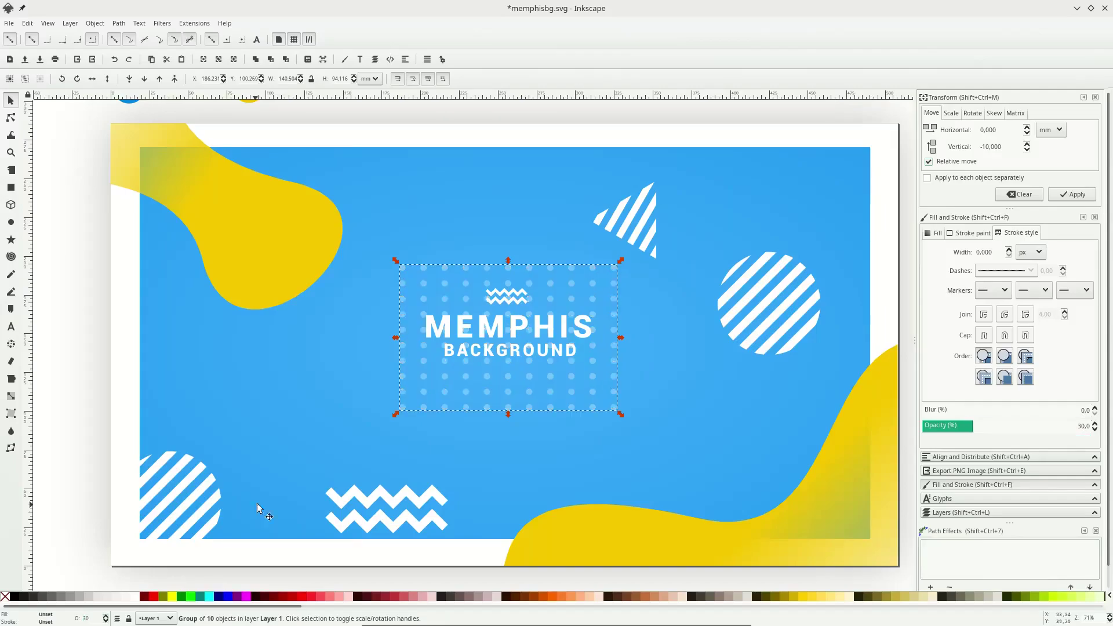
drag(621, 414, 632, 422)
scroll(552, 323, down, 3)
key(ctrl)
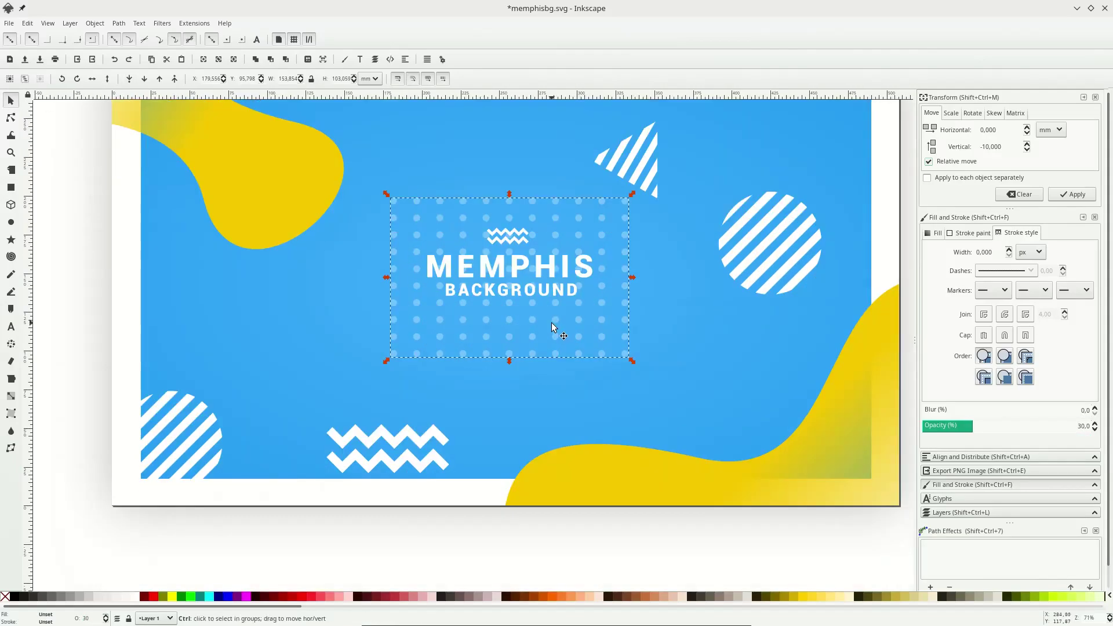
- Add smaller dot grid copies, about 95 mm wide, behind the panel's upper-left yellow shape and over the lower-right yellow shape
drag(551, 322, 311, 258)
drag(392, 296, 273, 226)
drag(162, 205, 582, 468)
scroll(302, 304, down, 1)
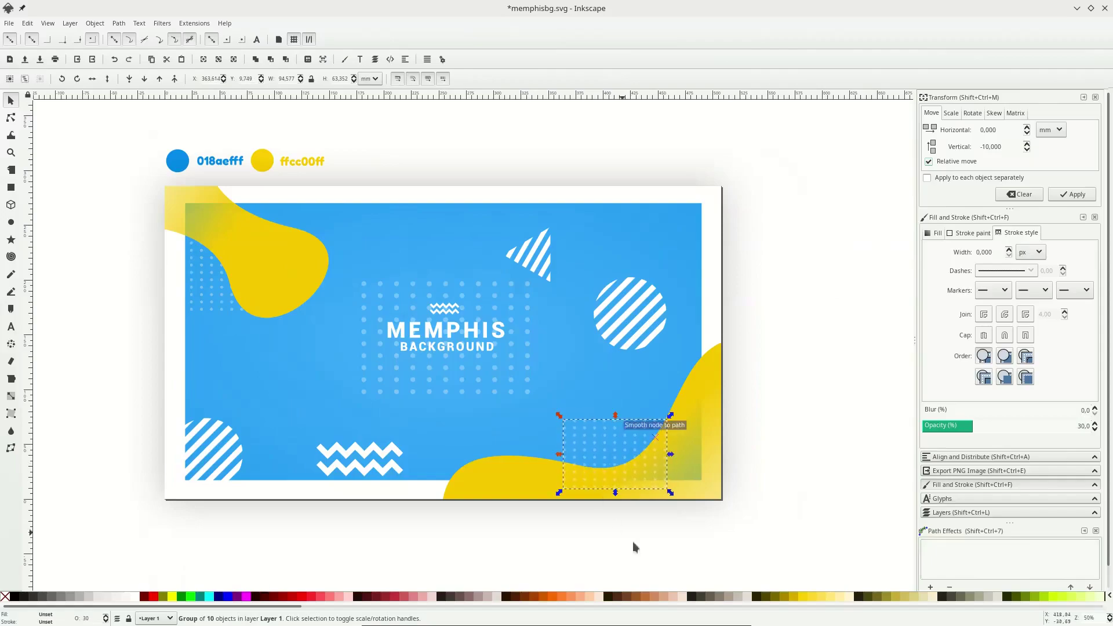
- Lower the lower-right dot grid behind the yellow shape and shift it slightly to the right
click(146, 83)
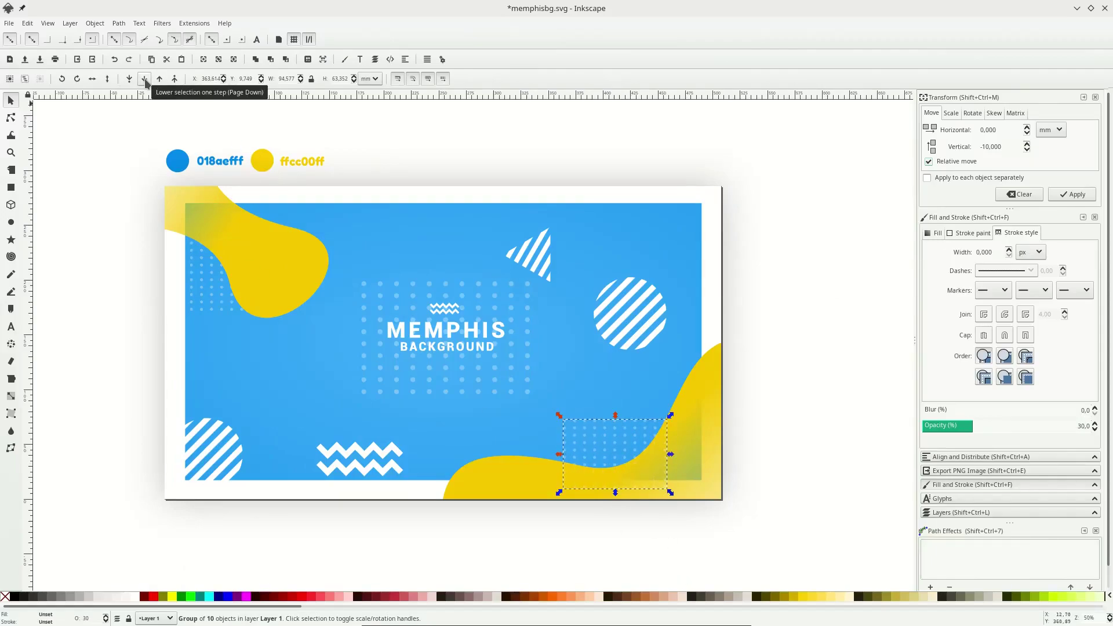
click(753, 455)
scroll(753, 455, right, 1)
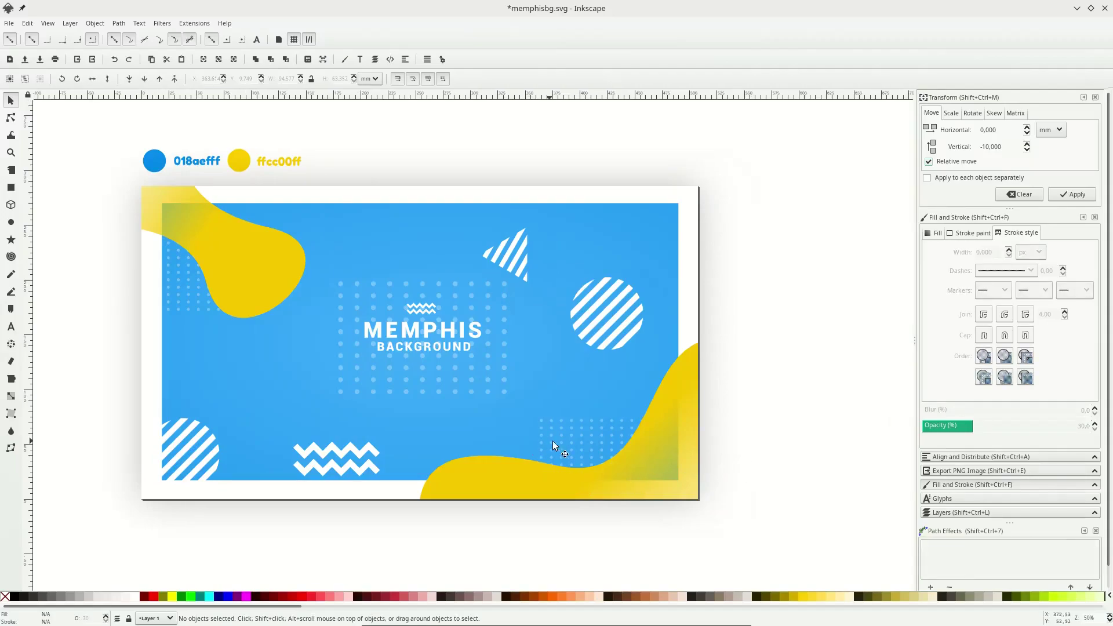
drag(552, 441, 581, 436)
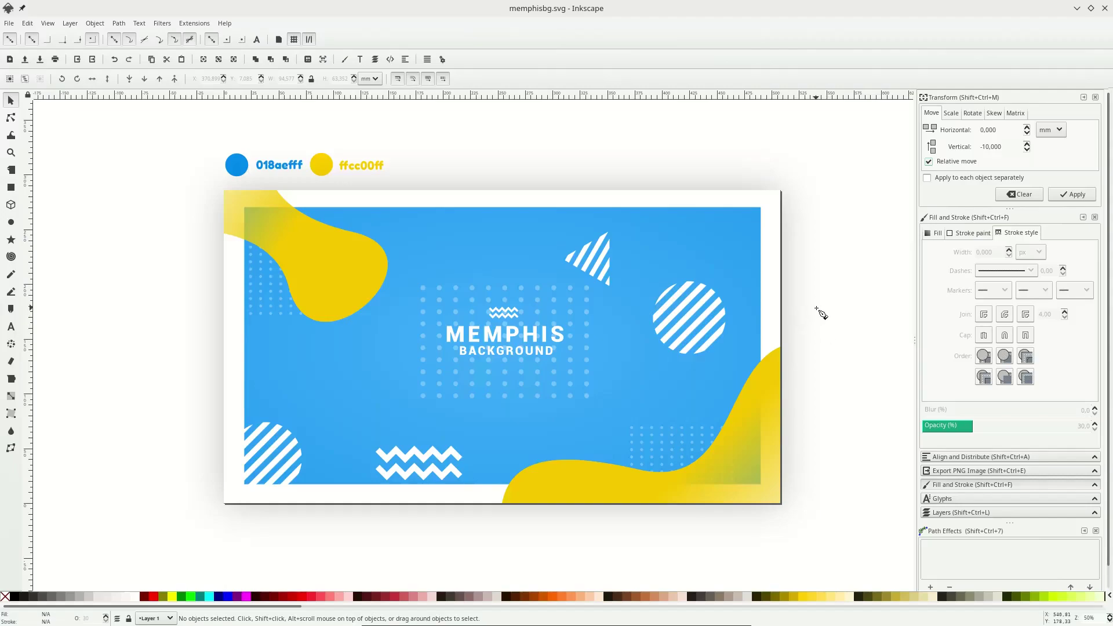
- Draw a diagonal line from the blue panel's upper-right corner down to the left at 45°, spanning about 27.5 mm each way
key(b)
scroll(782, 223, up, 2)
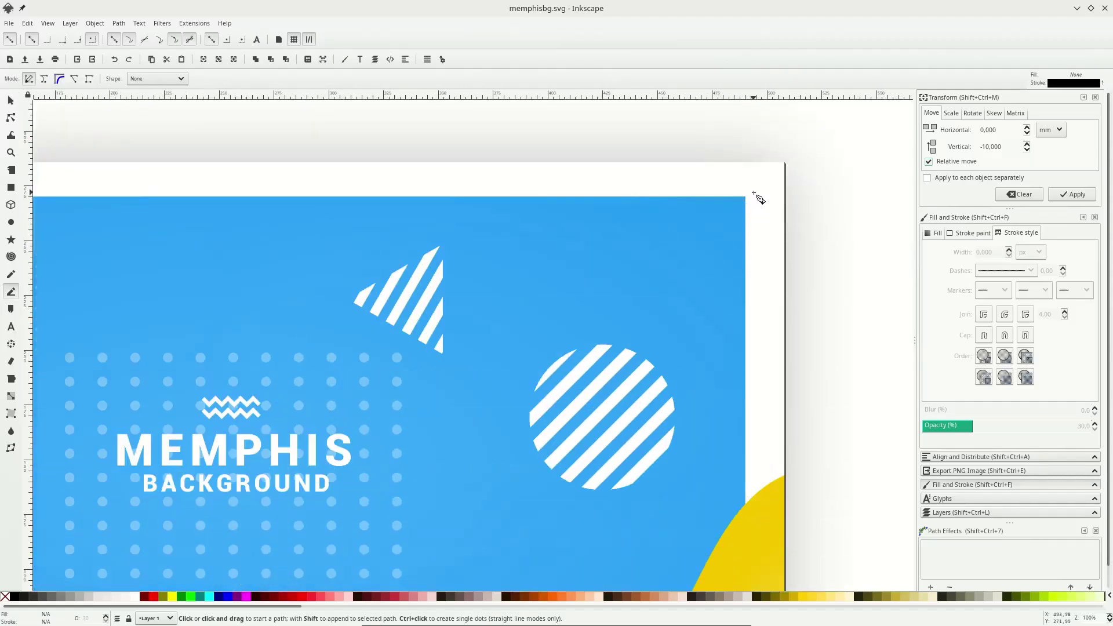
click(746, 196)
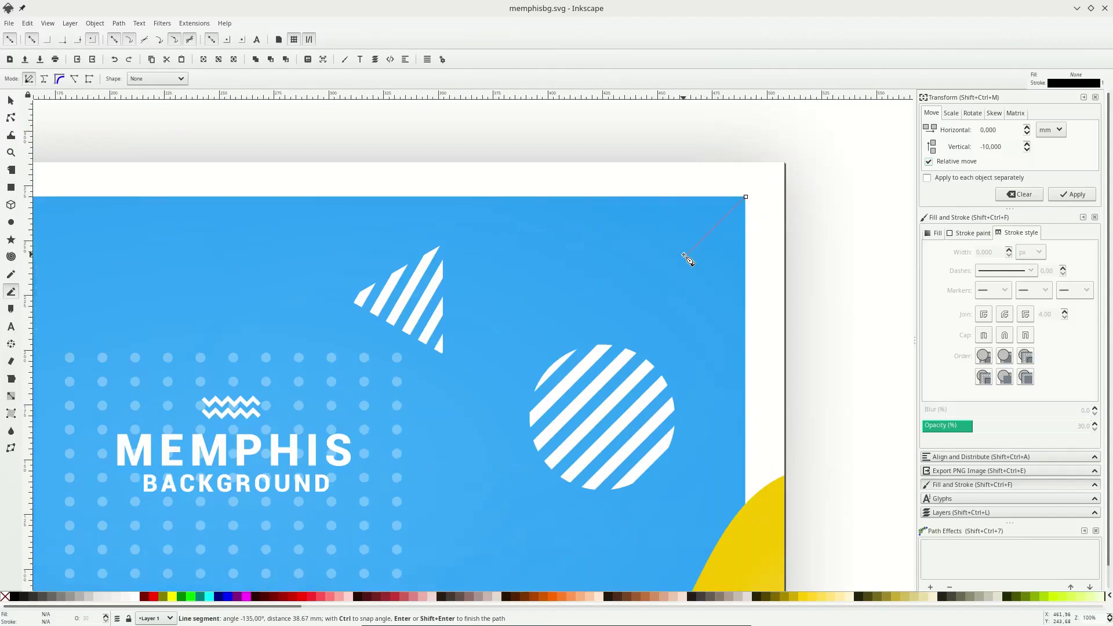
click(684, 256)
key(Return)
key(s)
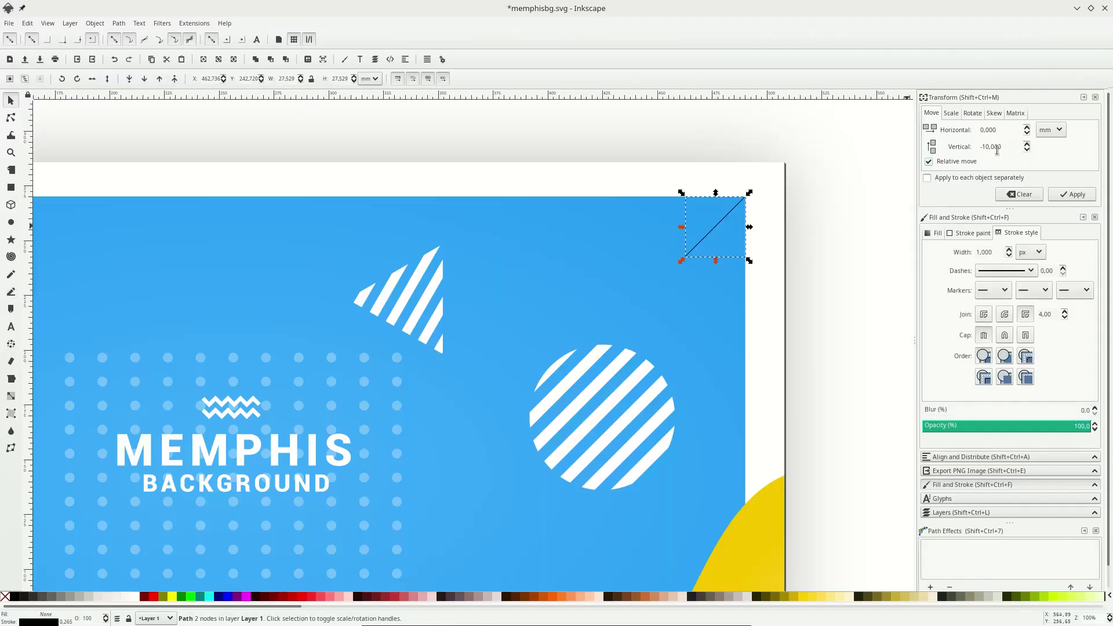
- Set the corner diagonal line's stroke width to 17 px
click(979, 235)
click(1011, 233)
text(17)
key(Return)
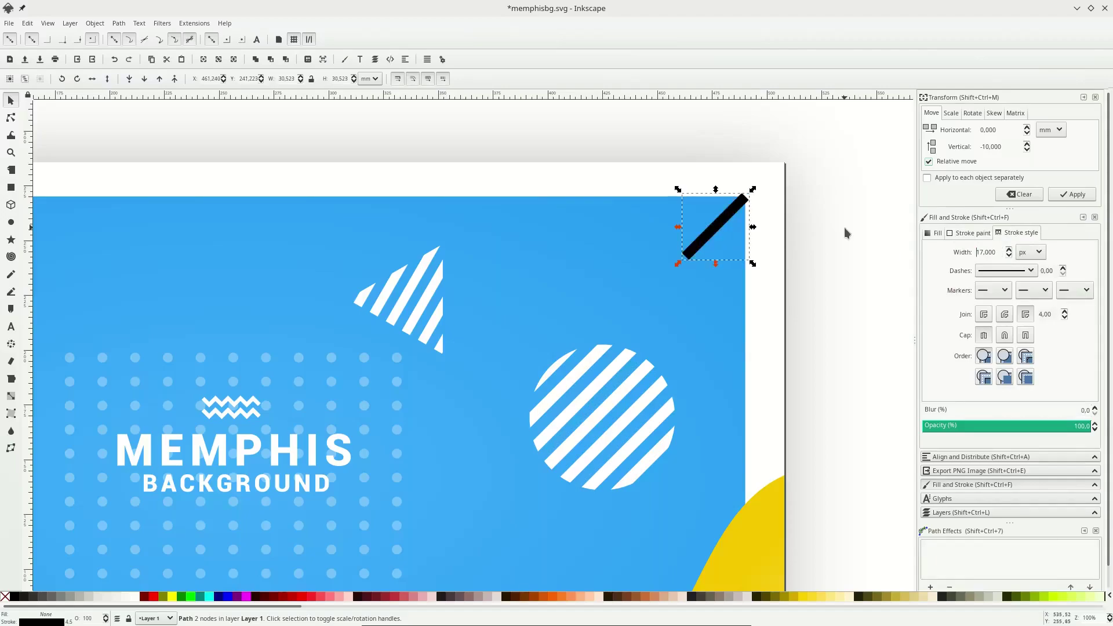
- Give the corner diagonal line rounded end caps and a white stroke
click(1005, 335)
click(844, 271)
scroll(835, 273, left, 2)
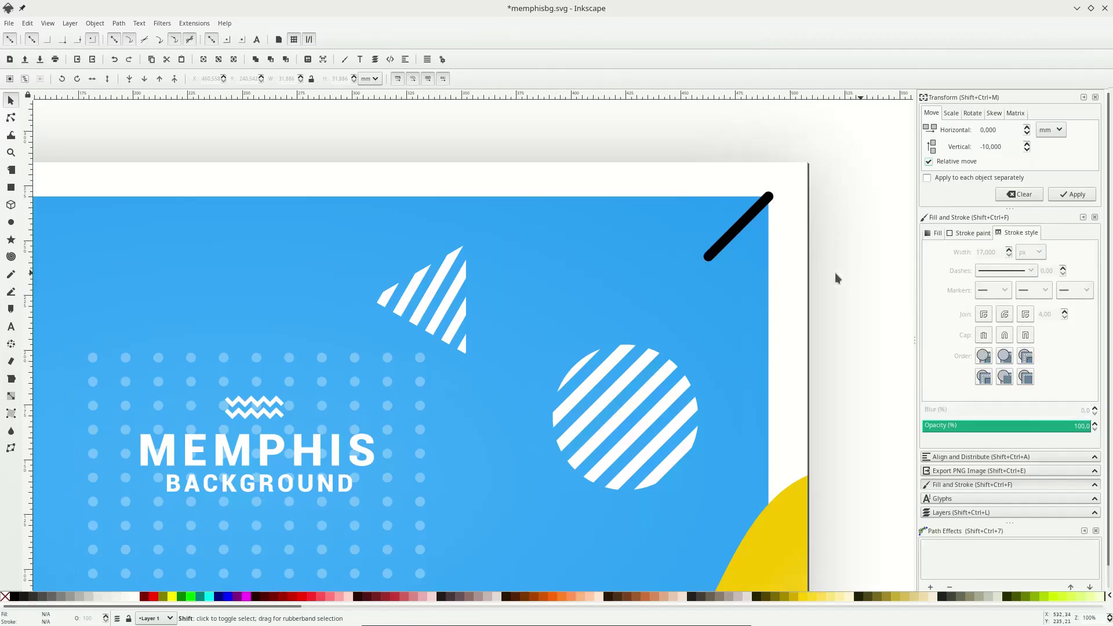
click(747, 232)
scroll(747, 232, right, 2)
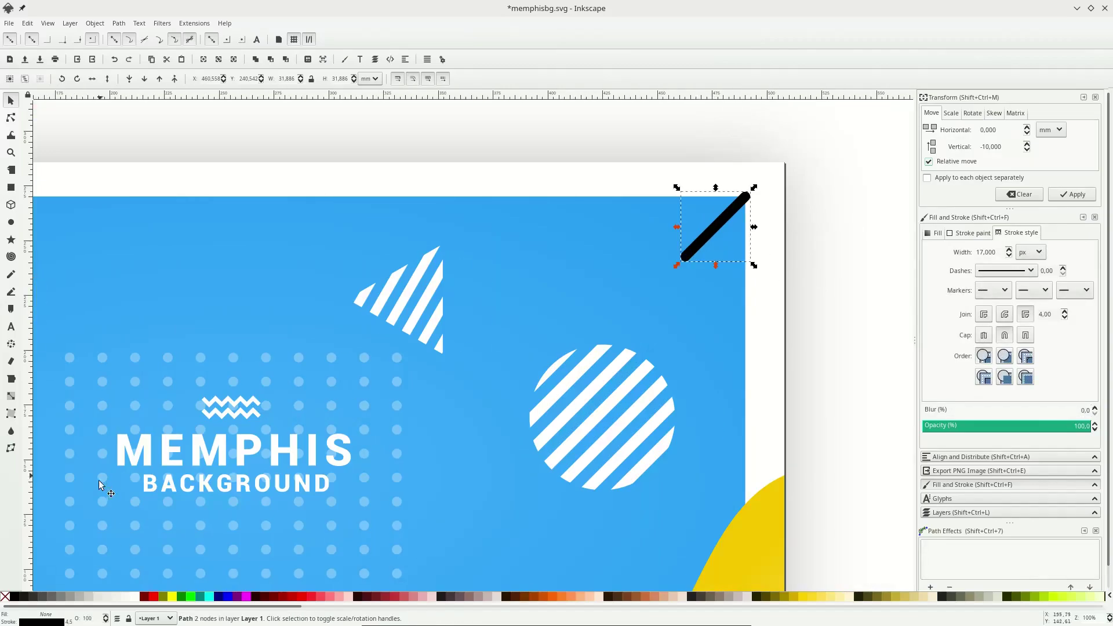
right_click(43, 622)
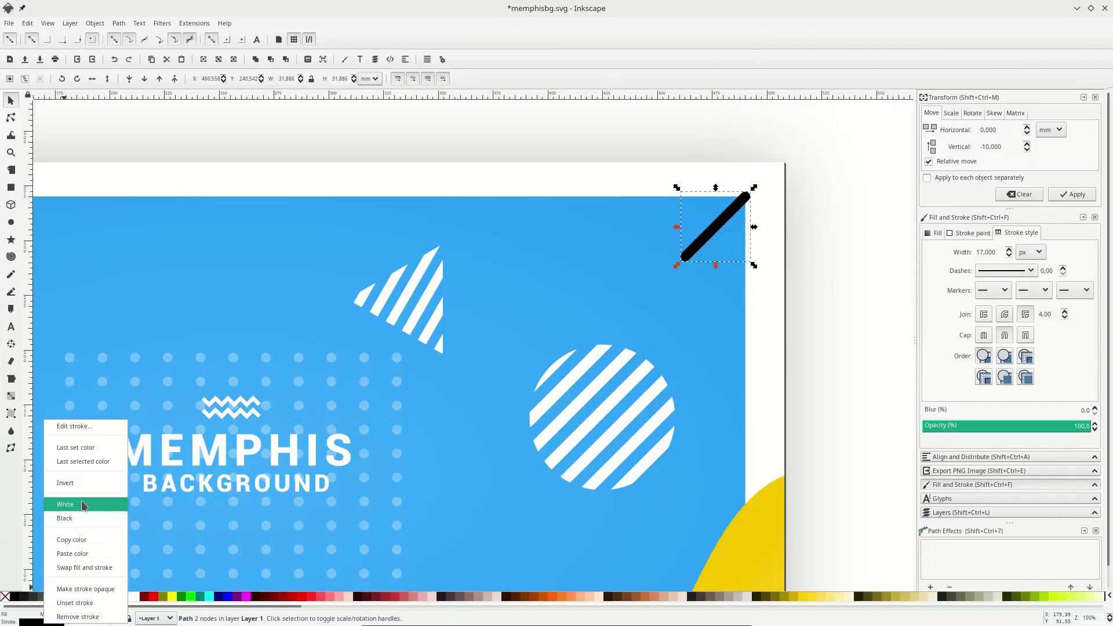
click(81, 504)
- Place a copy of the white corner line slightly below and to the left of the original, within the panel's edge
ctrl+scroll(775, 219, up, 1)
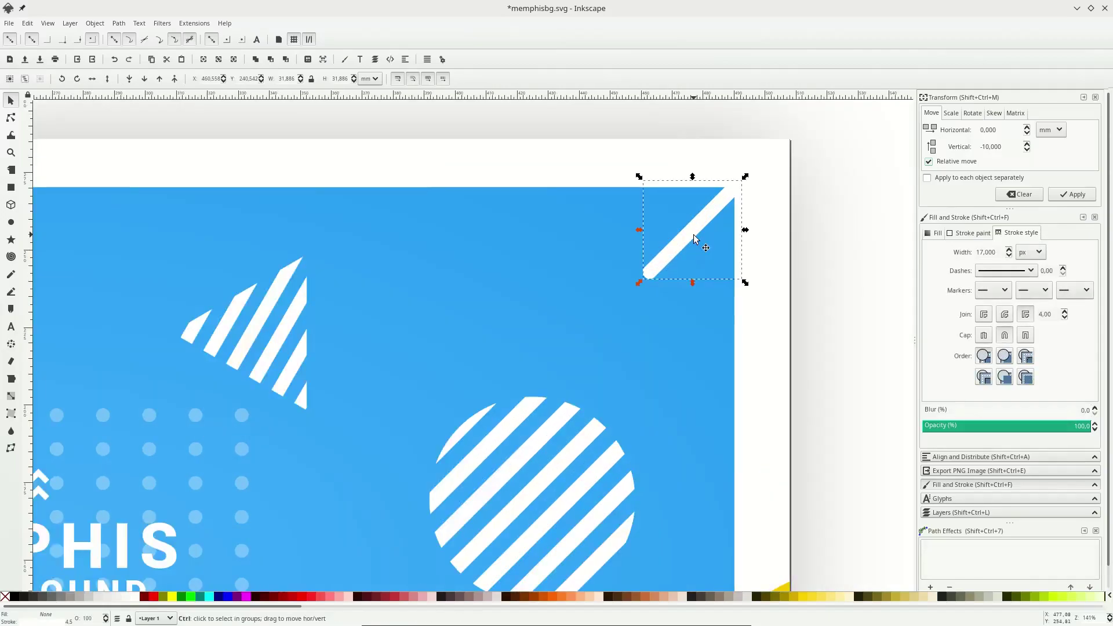
mouse_move(695, 238)
mouse_down()
mouse_move(686, 262)
mouse_move(713, 242)
mouse_up()
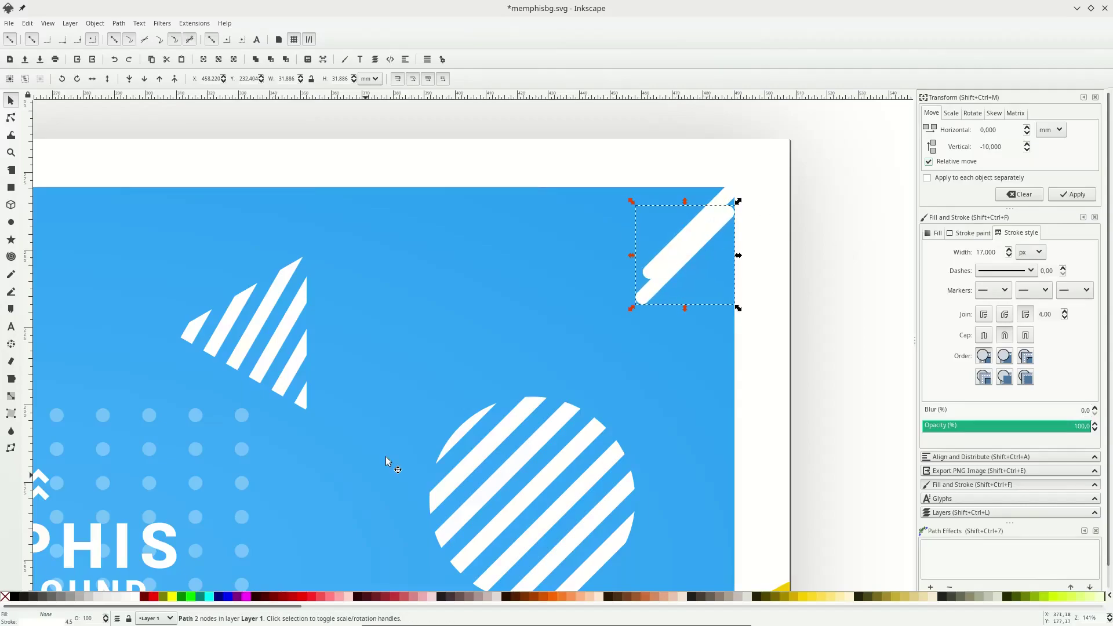
scroll(385, 457, left, 7)
scroll(400, 430, down, 1)
- Recolour the copied line's stroke with the blue sampled from the 018aefff swatch, without a fill, and lower it behind the white line
key(d)
click(404, 429)
right_click(47, 622)
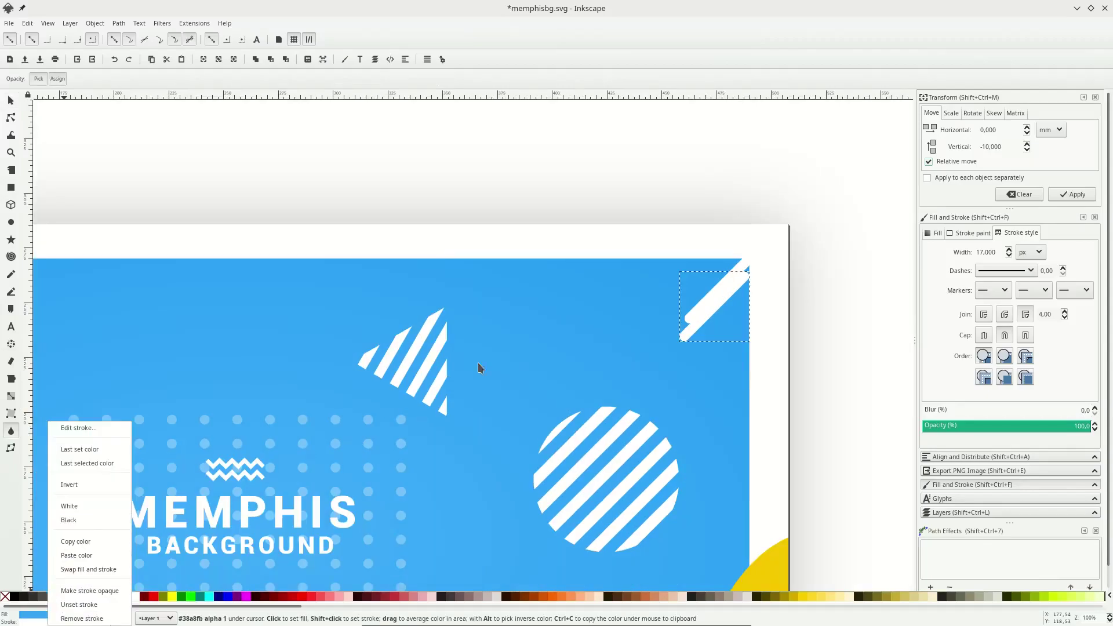
click(618, 328)
scroll(618, 327, left, 17)
scroll(115, 177, down, 1)
click(114, 177)
scroll(389, 339, right, 7)
scroll(99, 255, left, 6)
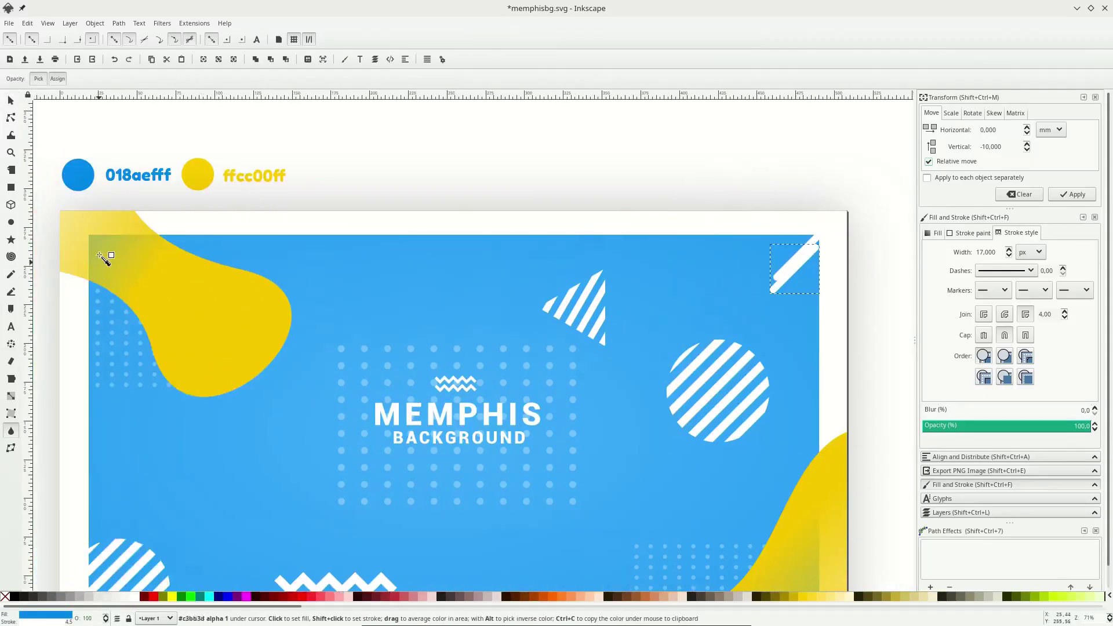
right_click(60, 615)
click(88, 558)
click(53, 622)
- Darken the copied line's stroke to a deep shadow blue by reducing its lightness to about 70
scroll(613, 415, right, 4)
scroll(668, 246, up, 2)
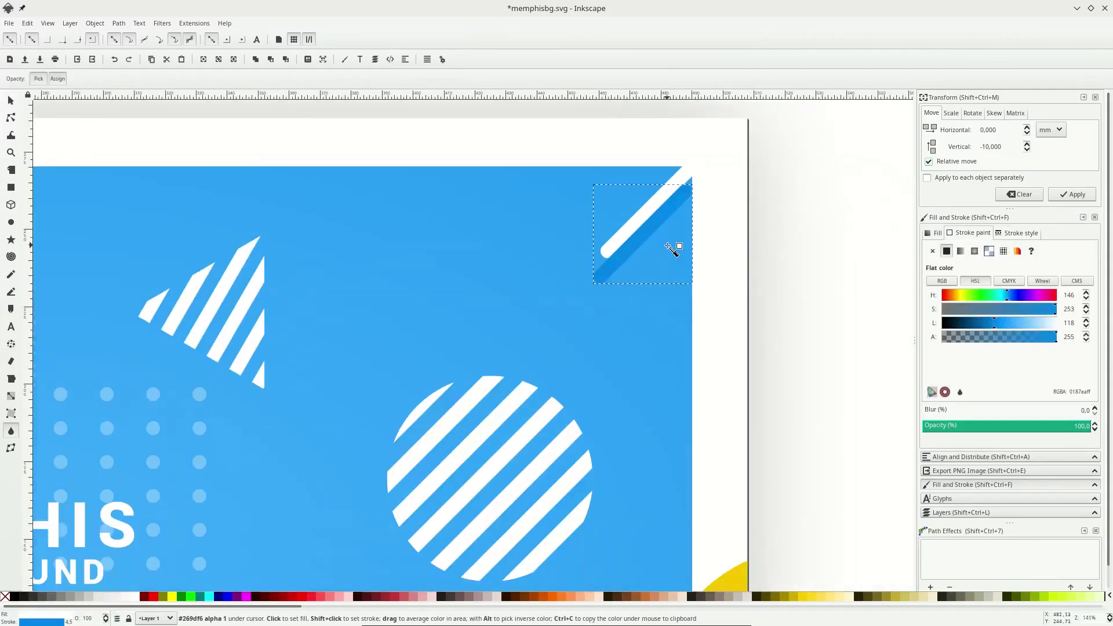
scroll(671, 250, up, 2)
scroll(671, 250, left, 2)
click(979, 325)
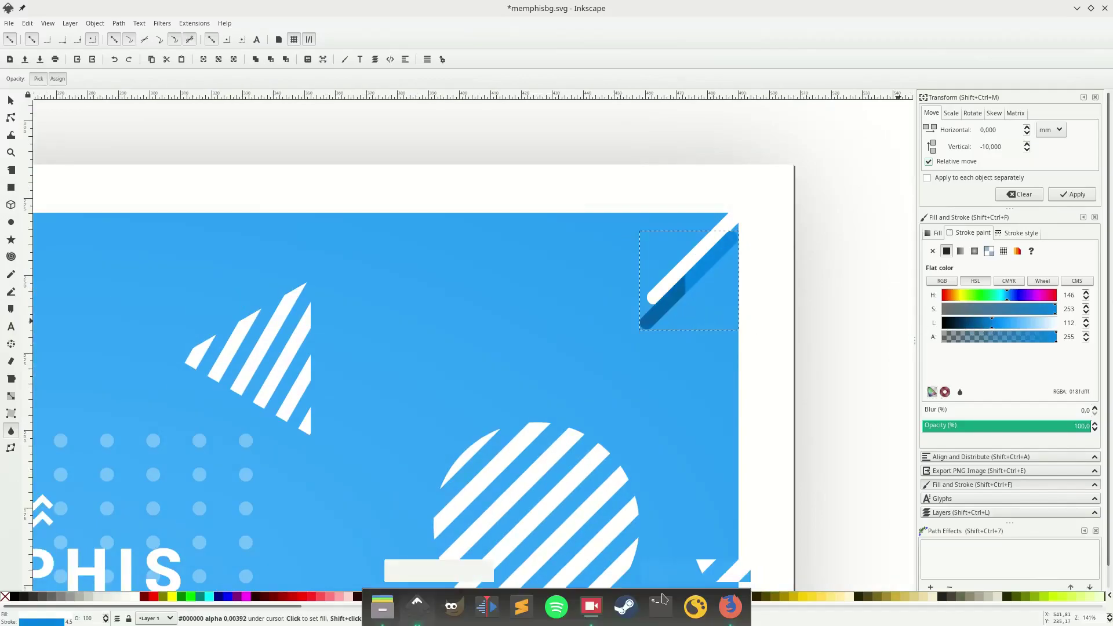
scroll(800, 348, down, 1)
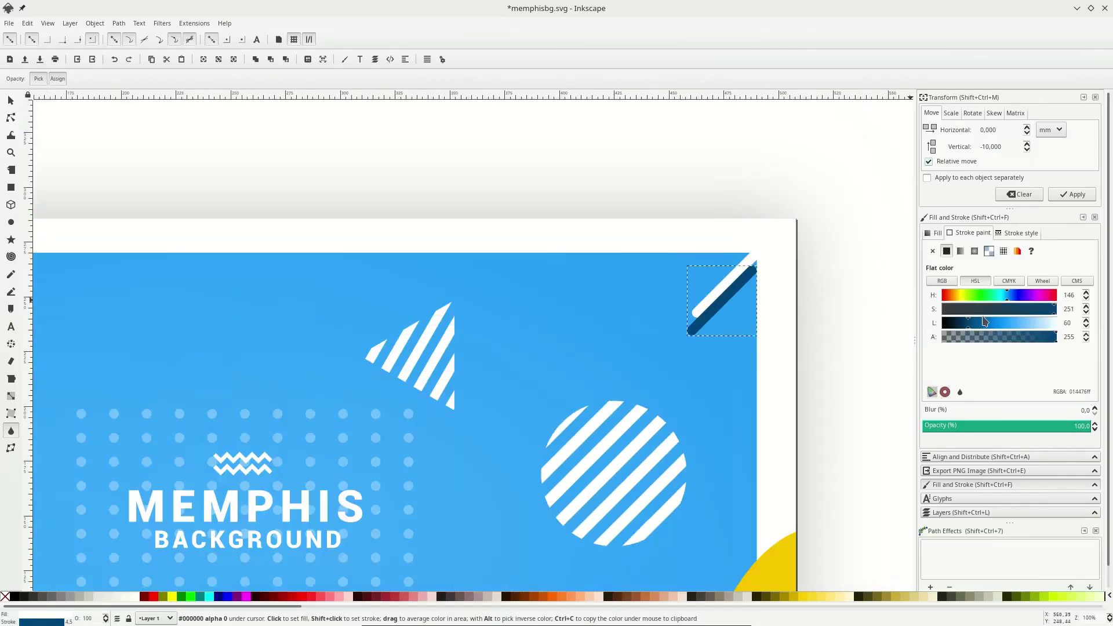
- Duplicate the white corner line to its left and lengthen it at 45° to about 40 mm each way
scroll(700, 307, up, 2)
key(s)
click(727, 288)
key(ctrl+d)
mouse_move(726, 288)
mouse_down()
mouse_move(526, 342)
mouse_move(461, 408)
mouse_up()
key(n)
key(s)
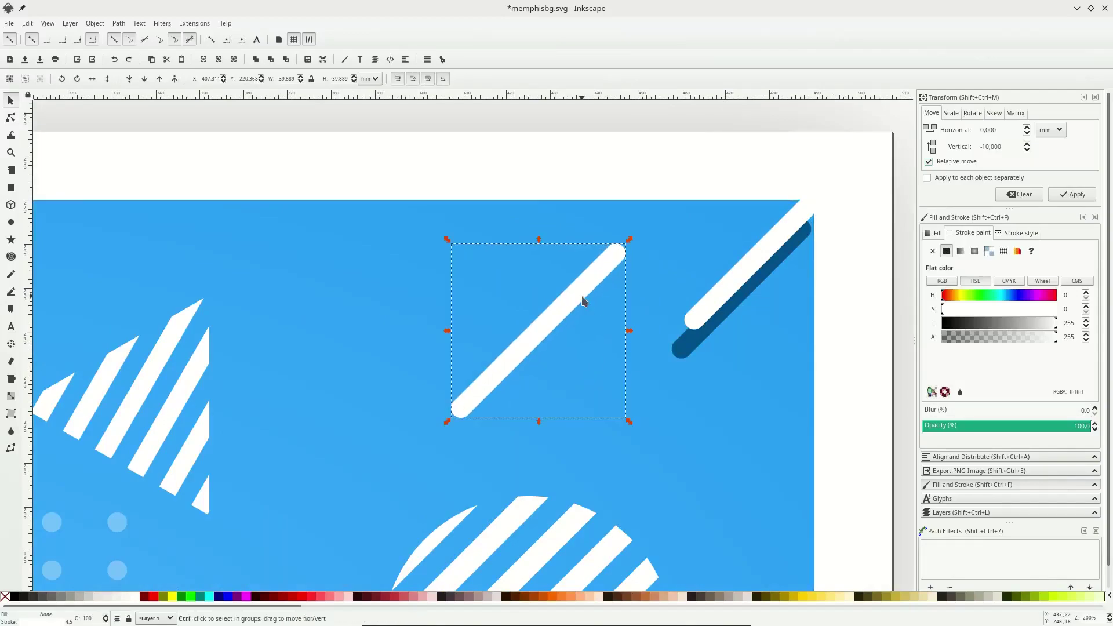
- Add an offset shadow copy of the longer line, using the dark blue sampled from the corner shadow, and lower it behind the white line
key(ctrl+d)
key(d)
click(694, 345)
mouse_move(582, 300)
mouse_down()
mouse_move(614, 286)
mouse_move(628, 304)
mouse_up()
right_click(66, 615)
click(116, 560)
key(s)
click(145, 79)
shift+click(591, 290)
scroll(628, 304, down, 4)
key(ctrl+d)
drag(530, 212, 652, 302)
key(ctrl+z)
- Recolour the longer white line yellow by sampling the yellow shape, and save the file
click(496, 245)
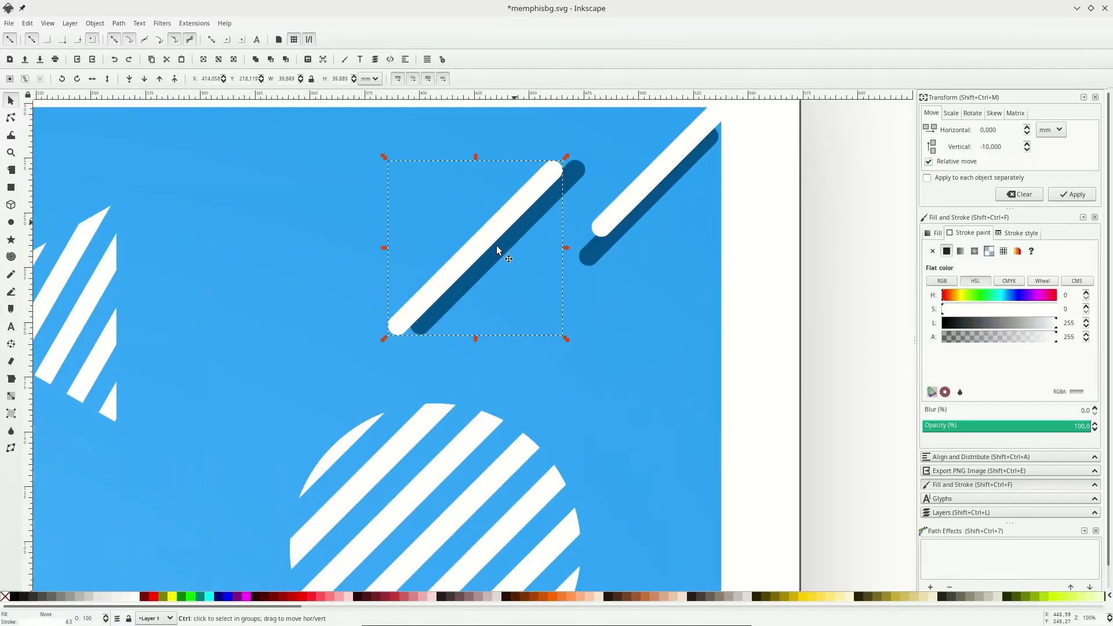
scroll(482, 240, down, 5)
key(d)
shift+click(499, 371)
key(s)
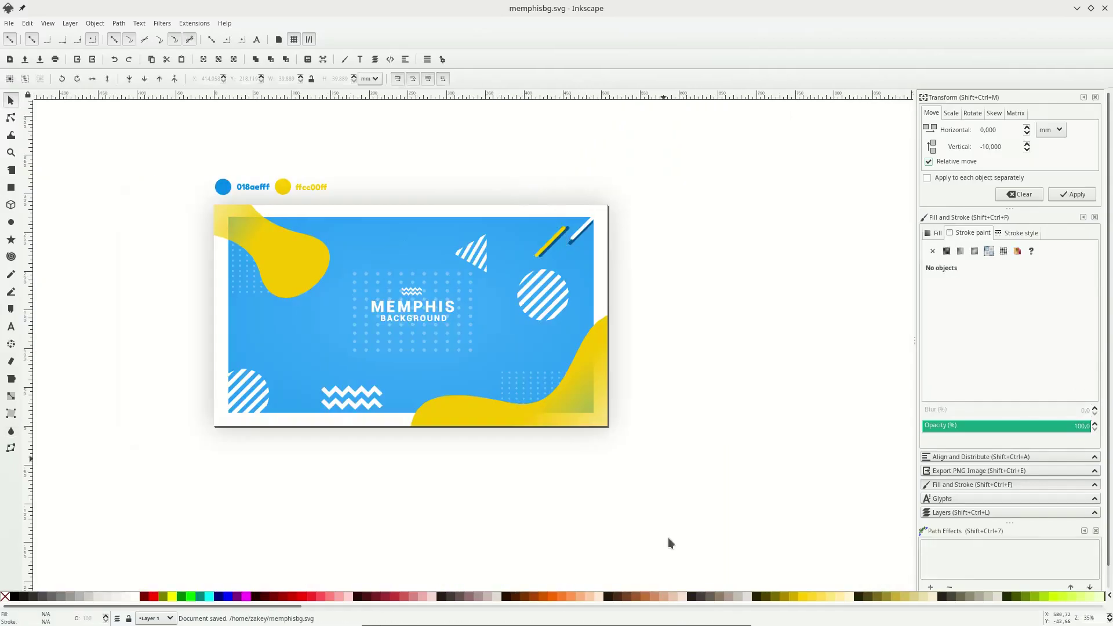
- Duplicate the yellow line below the white corner line and shorten it to about 20 mm each way
scroll(545, 252, up, 4)
drag(545, 422, 537, 446)
click(426, 256)
key(ctrl+d)
drag(426, 256, 568, 265)
key(n)
- Duplicate the long line's dark blue shadow, shorten it behind the short yellow line with a slight offset, and save the file
click(478, 218)
key(s)
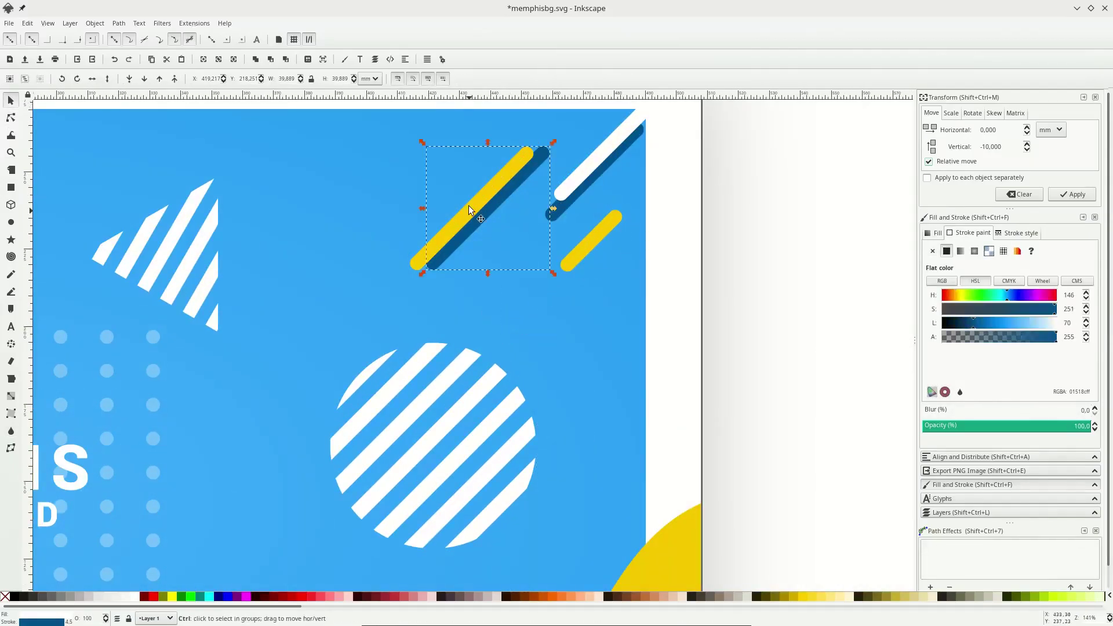
key(ctrl+d)
click(145, 79)
drag(476, 215, 555, 303)
key(n)
key(Escape)
key(s)
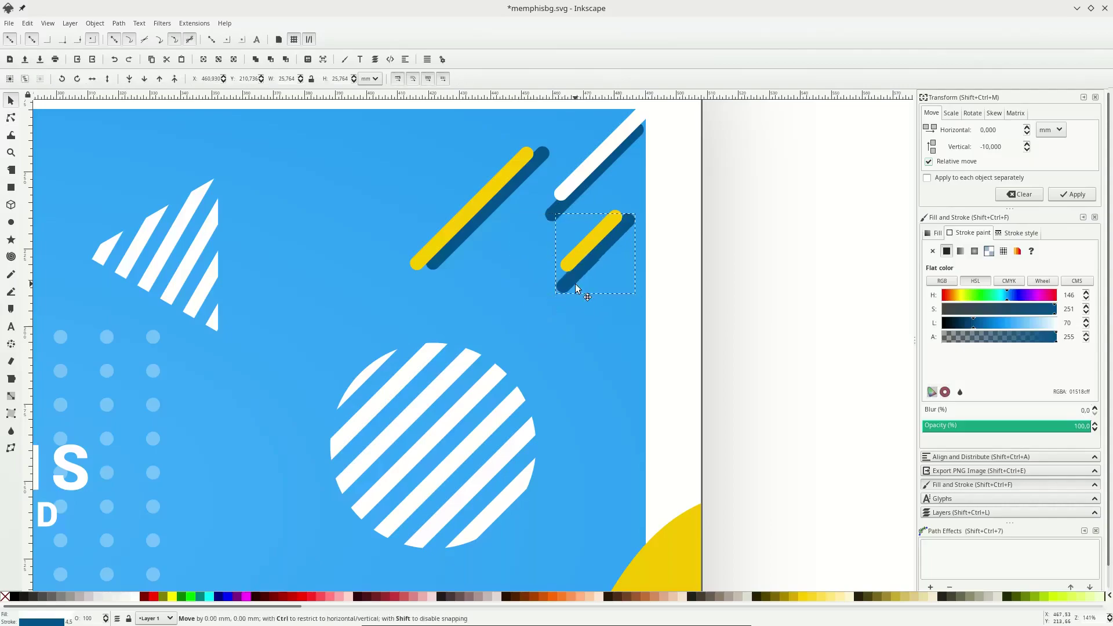
key(5)
key(ctrl+s)
- Duplicate the white corner line together with its dark shadow and place the copy below the left side of the title
click(708, 266)
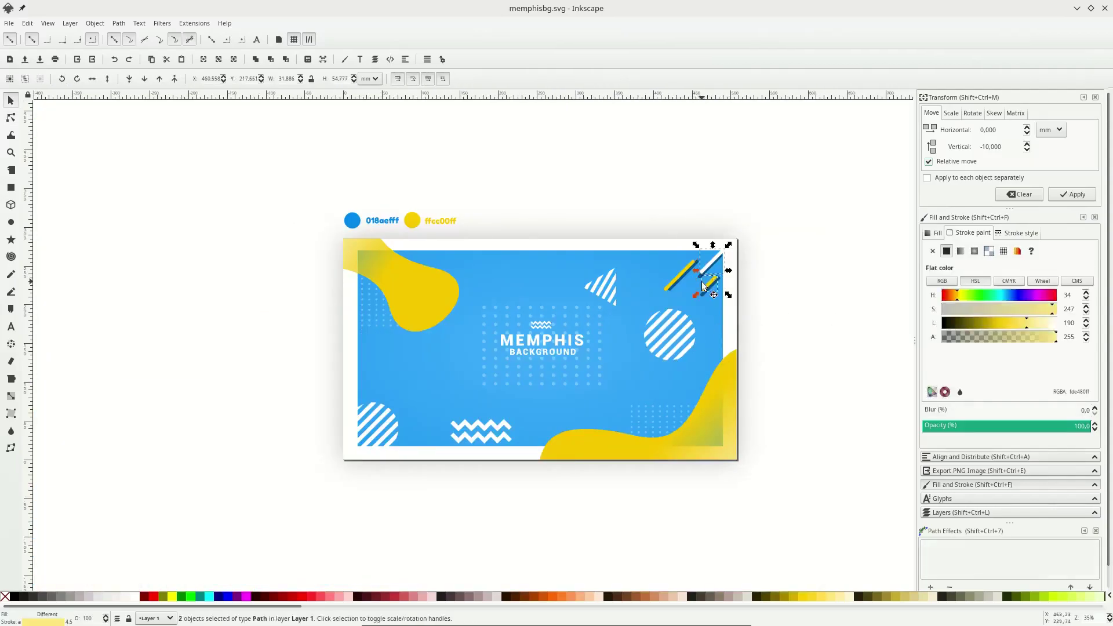
scroll(702, 278, up, 2)
click(702, 265)
shift+click(713, 243)
scroll(714, 242, down, 1)
scroll(713, 242, left, 6)
key(ctrl+d)
drag(858, 244, 430, 465)
scroll(620, 547, down, 1)
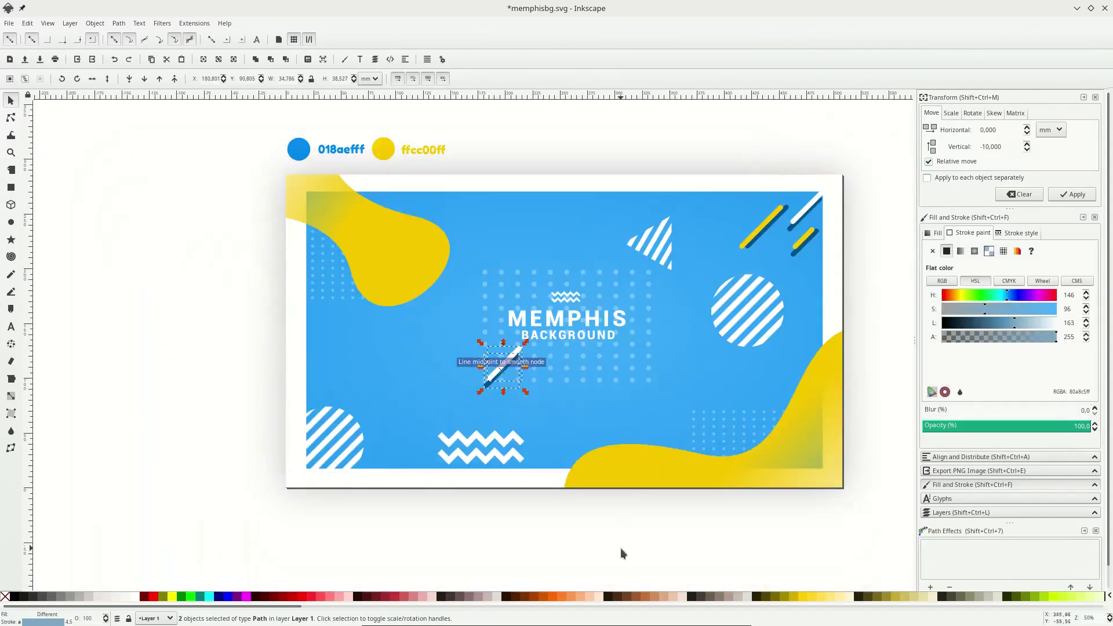
- Move the title text and the small zigzag above it slightly down over the central dot grid
click(574, 317)
scroll(575, 316, up, 2)
shift+click(575, 276)
drag(576, 276, 577, 286)
- Shift the white line and shadow pair below the title further down and left, and save the file
click(413, 415)
drag(409, 424, 398, 437)
key(5)
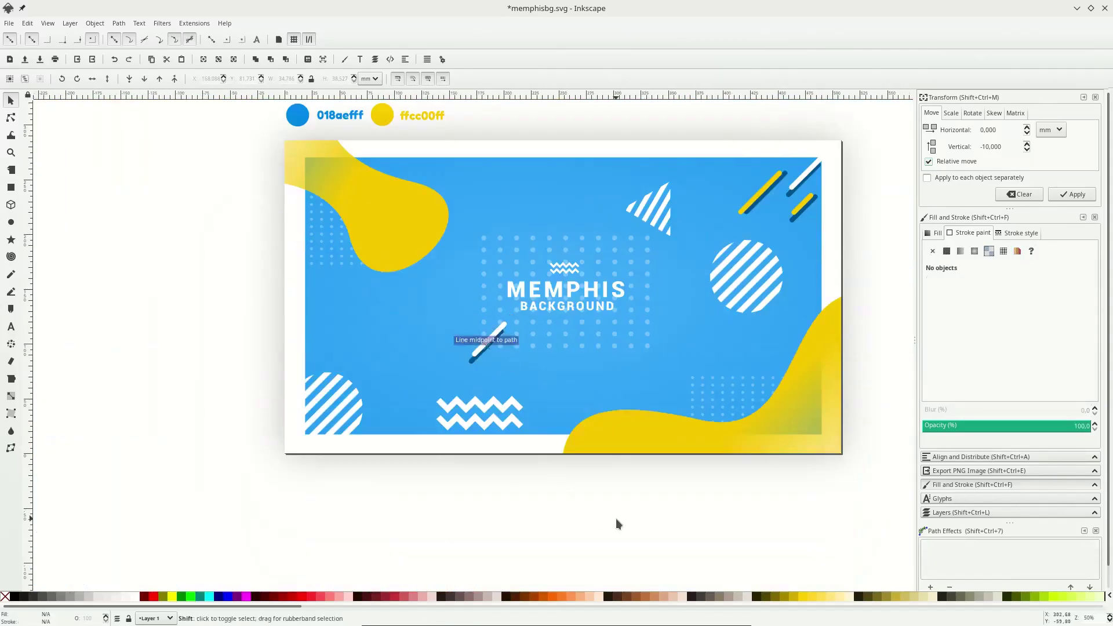
key(Escape)
key(ctrl+s)
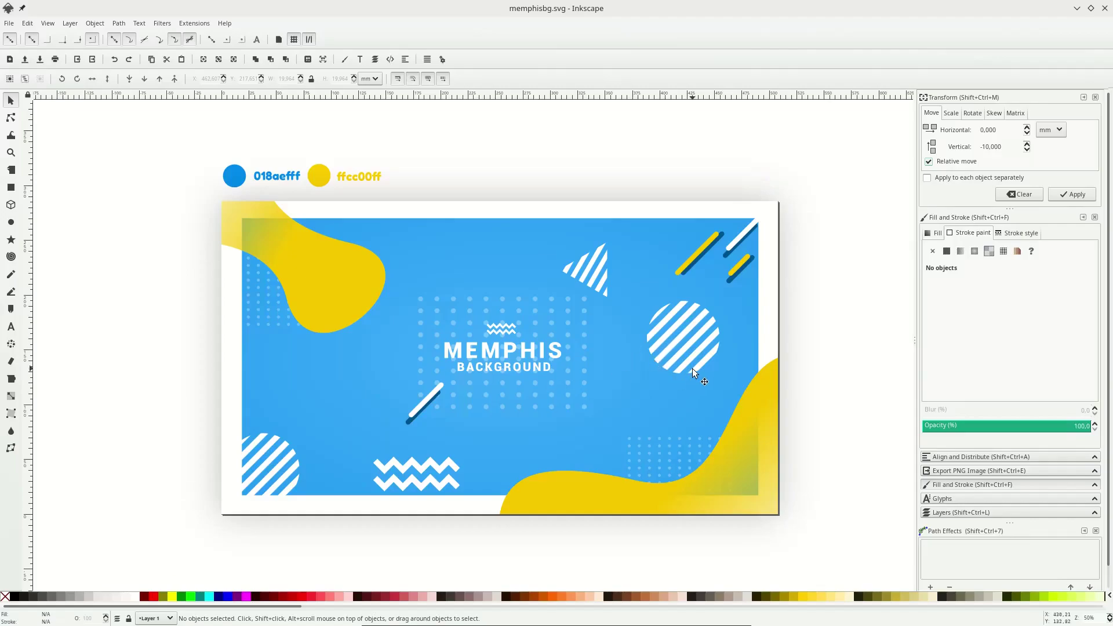
- Draw an unfilled yellow-stroked circle about 70 mm wide over the right striped circle and set its opacity to 100
scroll(672, 394, left, 2)
scroll(753, 403, right, 4)
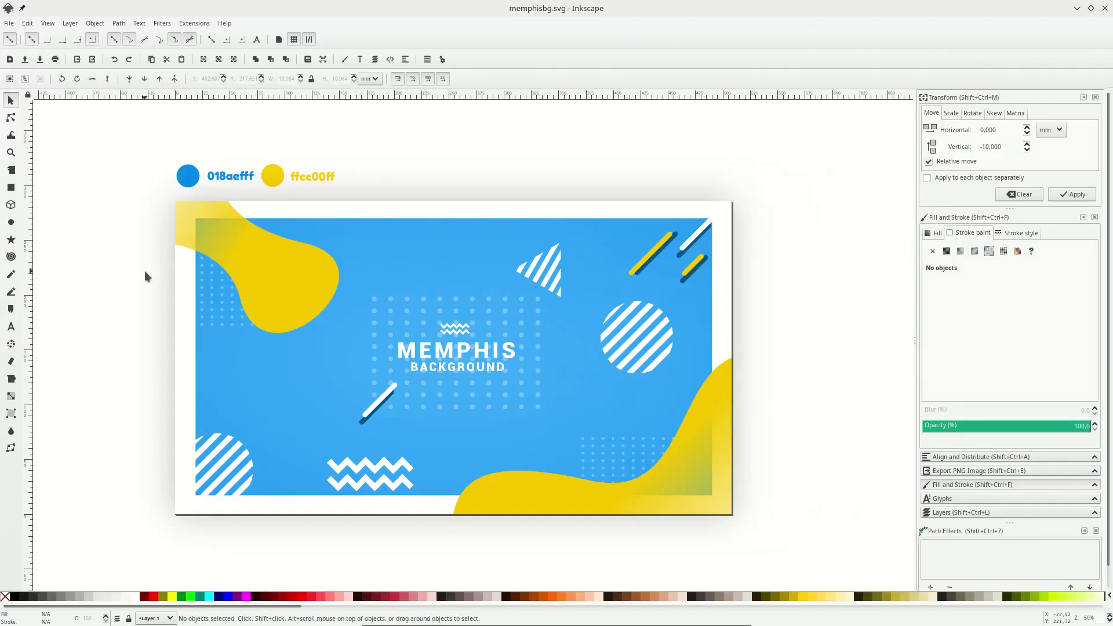
click(11, 222)
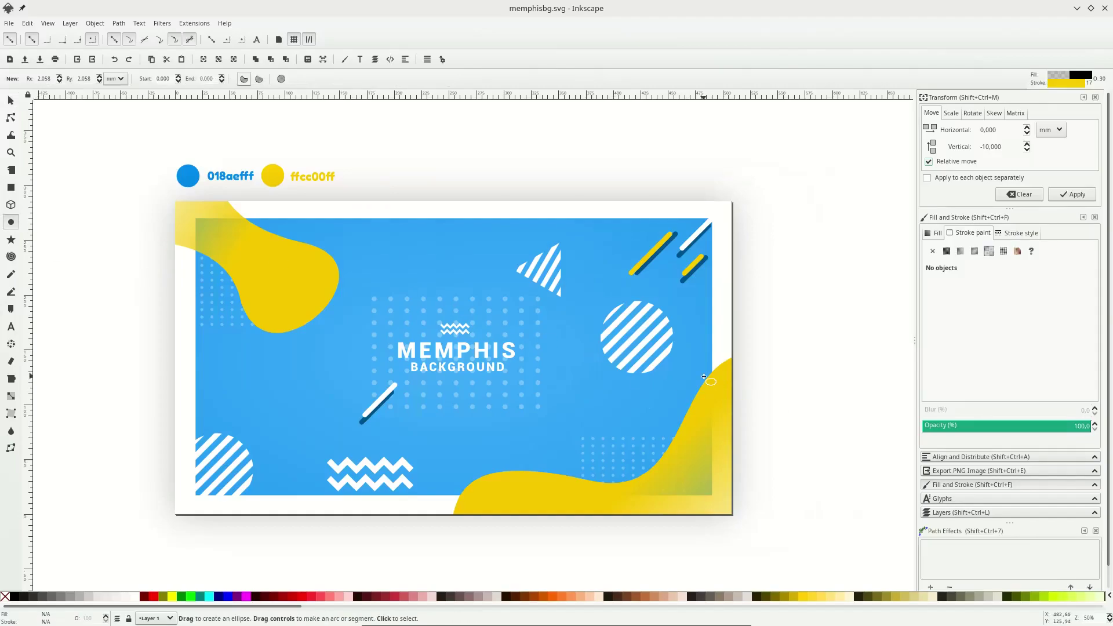
mouse_move(663, 311)
mouse_down()
mouse_move(699, 349)
mouse_move(680, 384)
mouse_move(674, 375)
mouse_up()
scroll(681, 334, up, 2)
double_click(87, 618)
text(100)
key(Return)
key(s)
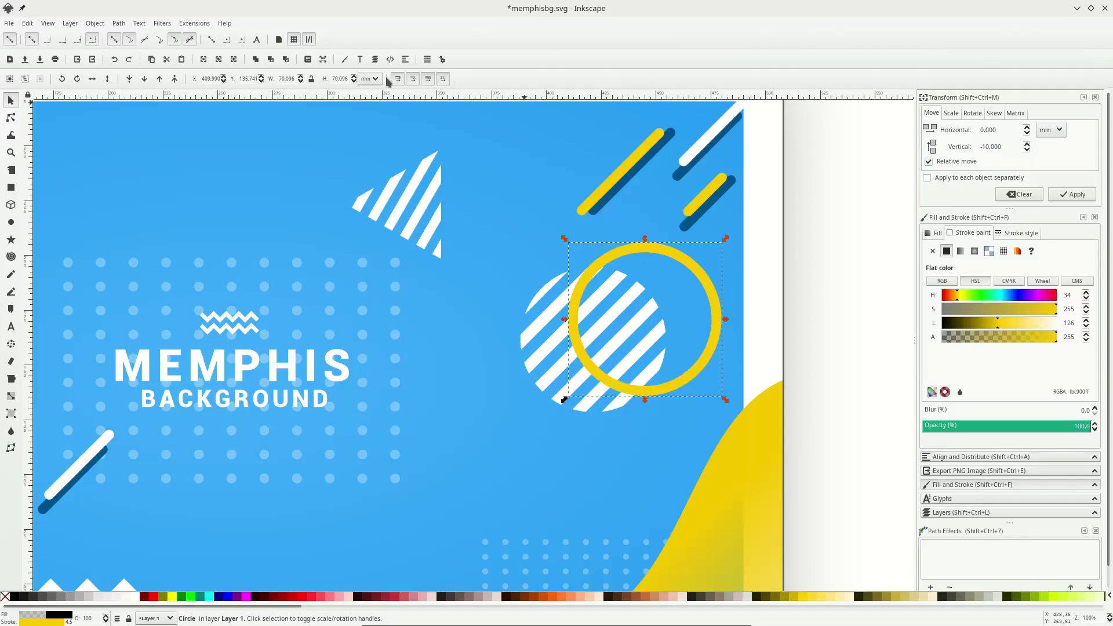
- Set the yellow ring's stroke width to 30 px and shift the ring slightly left over the striped circle
click(1018, 232)
click(997, 251)
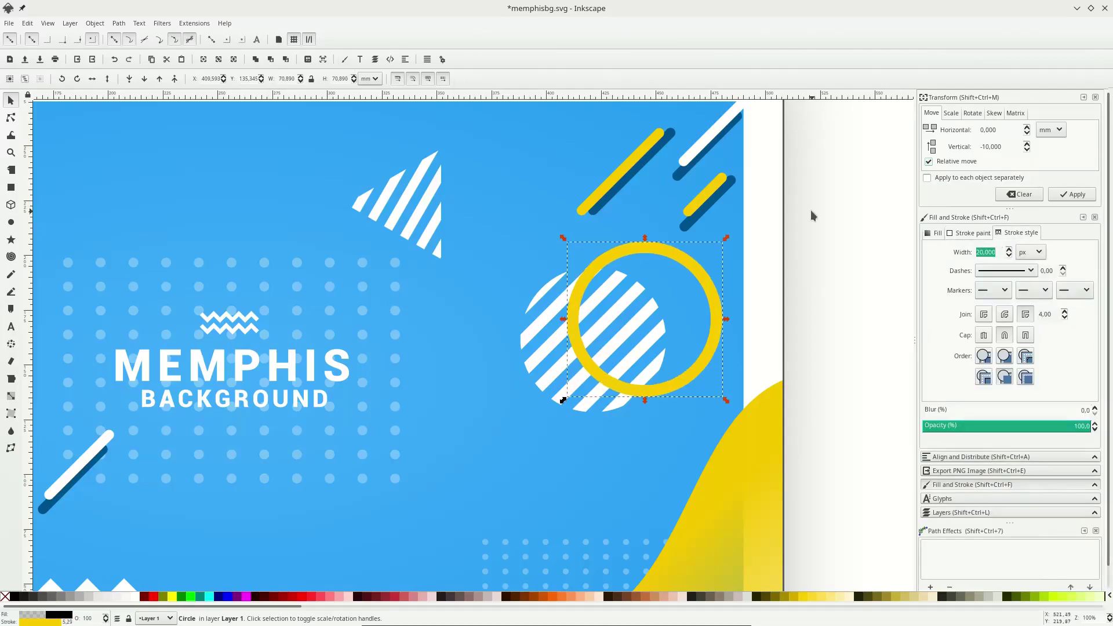
click(528, 394)
drag(528, 393, 529, 396)
drag(658, 392, 624, 388)
- Raise the right striped circle above the yellow ring and save the file
click(541, 420)
click(177, 80)
scroll(494, 403, left, 2)
scroll(494, 403, down, 2)
scroll(551, 400, left, 2)
scroll(676, 414, down, 2)
scroll(681, 411, left, 2)
key(ctrl+s)
- Duplicate the yellow ring near the lower-right dot grid and turn it into a solid circle with the dark shadow blue fill and no stroke
click(715, 328)
key(ctrl+d)
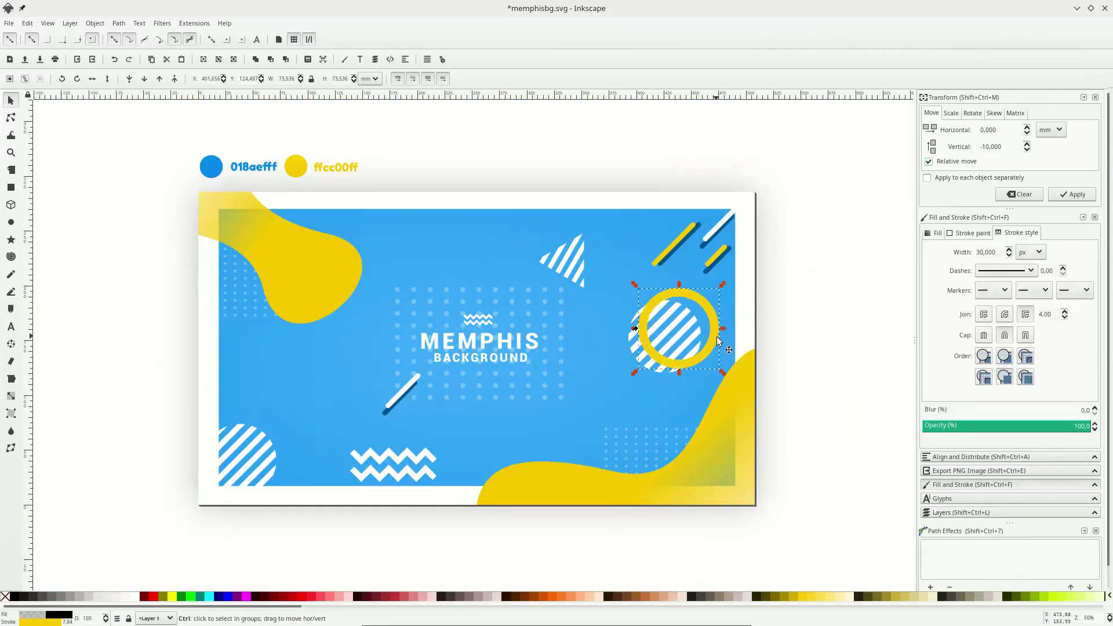
mouse_move(715, 329)
mouse_down()
mouse_move(669, 428)
mouse_move(690, 454)
mouse_up()
key(d)
click(686, 237)
right_click(58, 622)
click(75, 615)
key(s)
scroll(613, 487, up, 1)
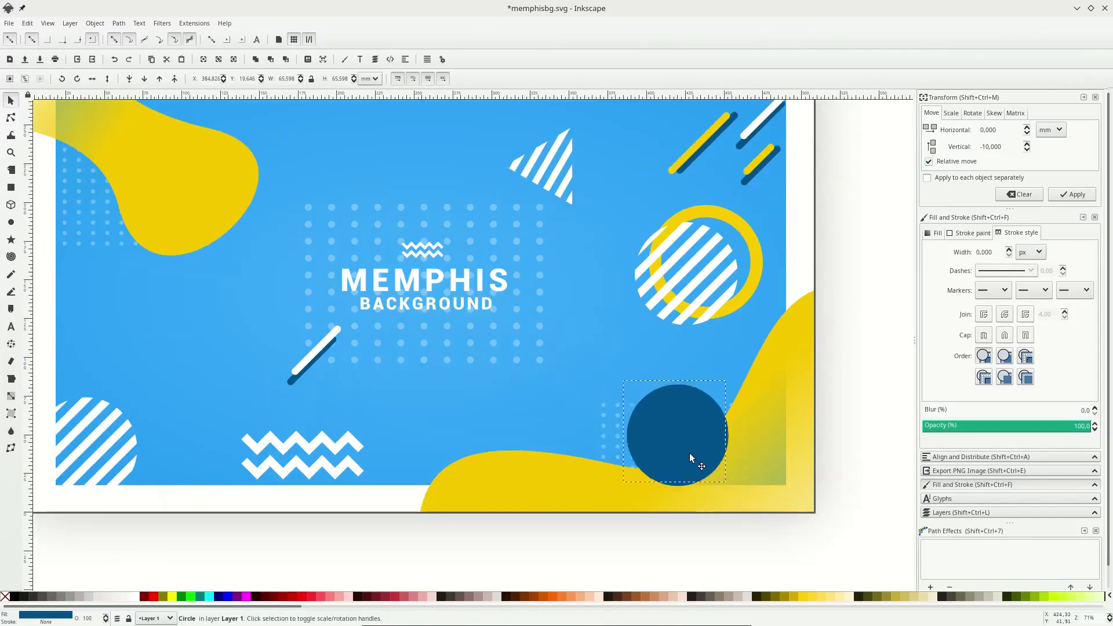
- Shrink the dark blue circle to about 46.6 mm and tuck it behind the lower-right yellow shape
drag(727, 485, 711, 474)
drag(670, 436, 685, 456)
click(145, 79)
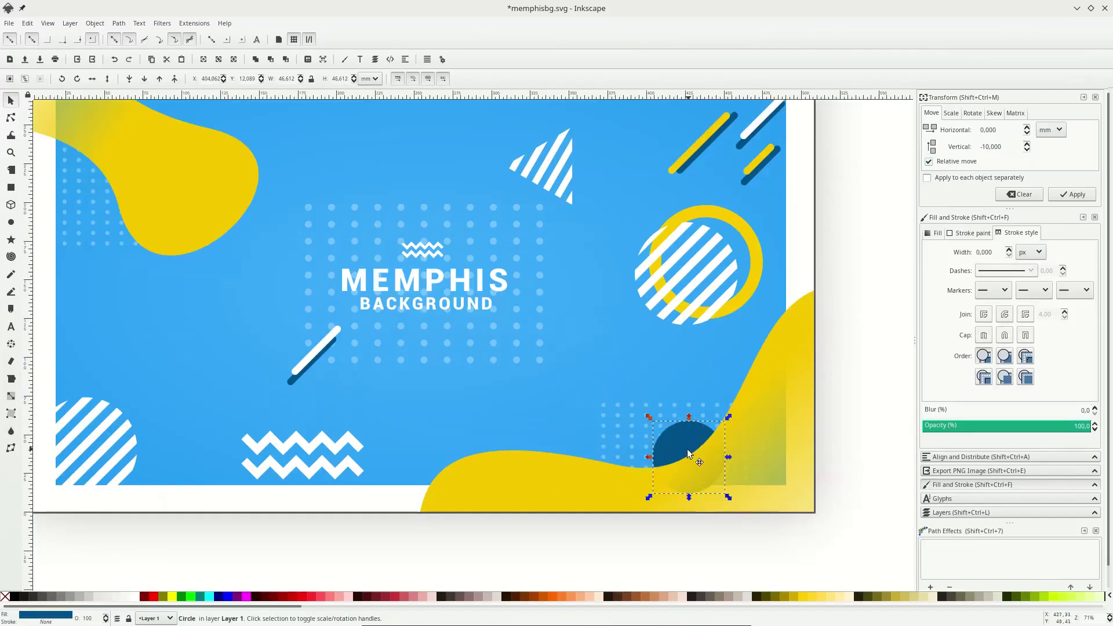
- Duplicate the dark blue circle below the upper-left yellow shape and shrink the copy to about 22 mm
ctrl+scroll(757, 443, down, 1)
key(ctrl+d)
drag(757, 443, 427, 337)
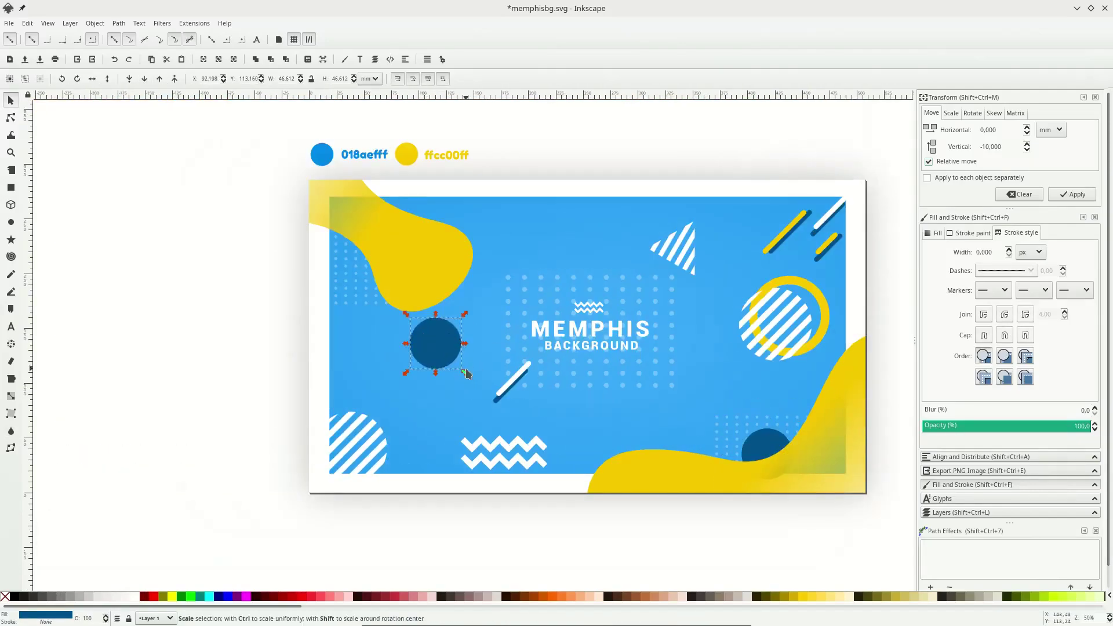
drag(467, 374, 451, 359)
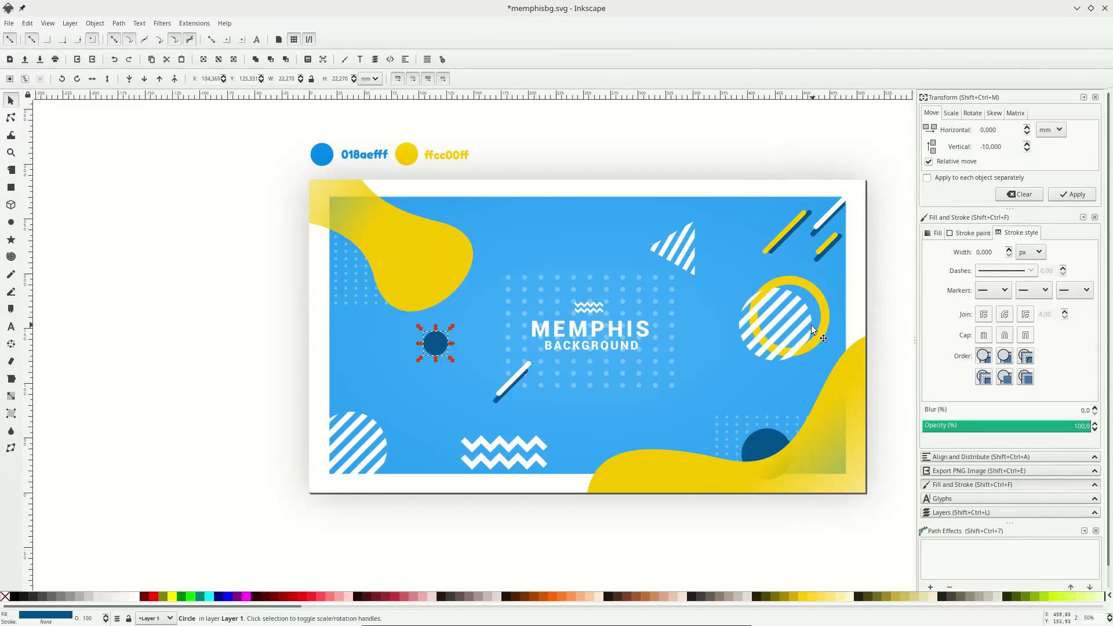
- Place a small copy of the yellow ring centred below the title and make its stroke white
mouse_move(813, 330)
mouse_down()
mouse_move(646, 416)
mouse_move(621, 417)
mouse_move(585, 387)
mouse_move(589, 399)
mouse_move(577, 352)
mouse_move(579, 380)
mouse_up()
ctrl+scroll(621, 418, up, 2)
right_click(41, 617)
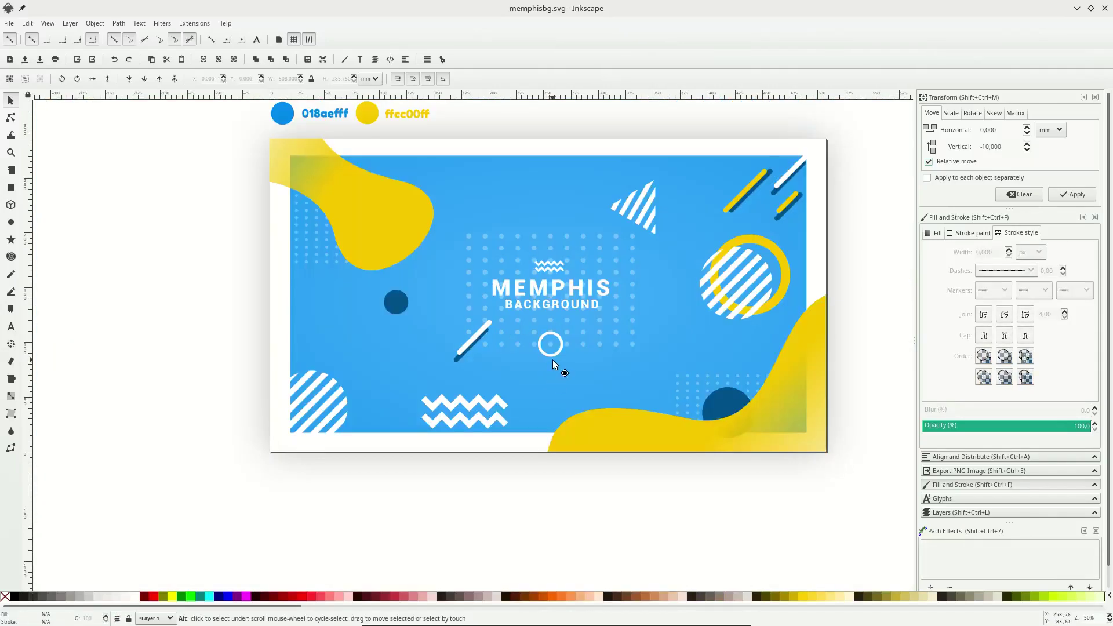
- Add a white ring copy about 10 mm wide near the lower-left striped circle, and move the small dark circle up toward the yellow shape
click(550, 356)
key(ctrl+d)
drag(548, 356, 420, 376)
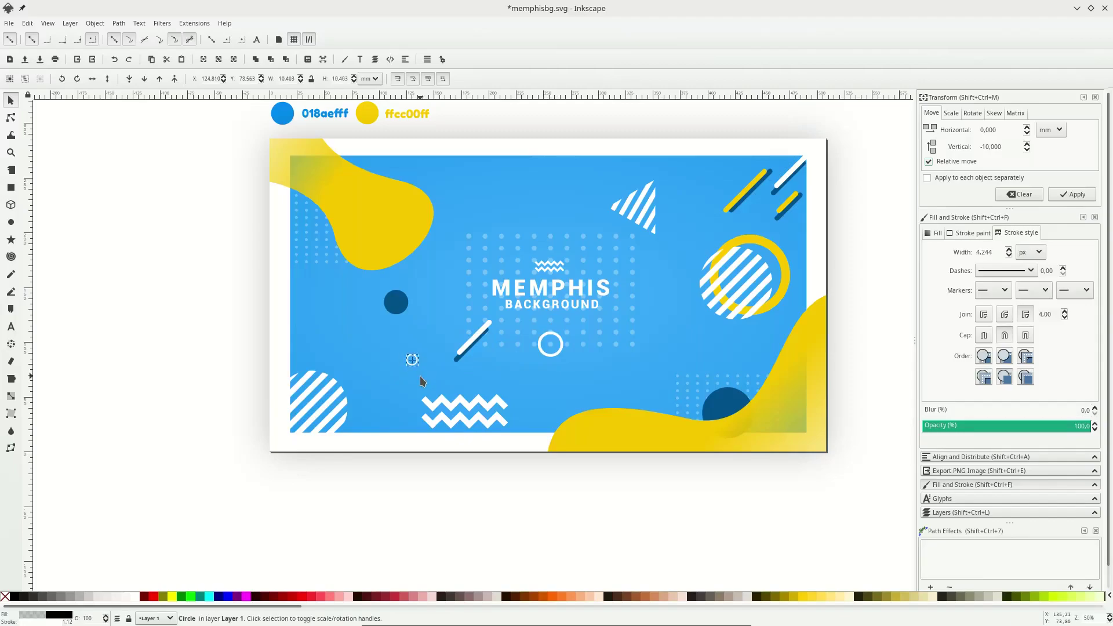
scroll(400, 347, left, 2)
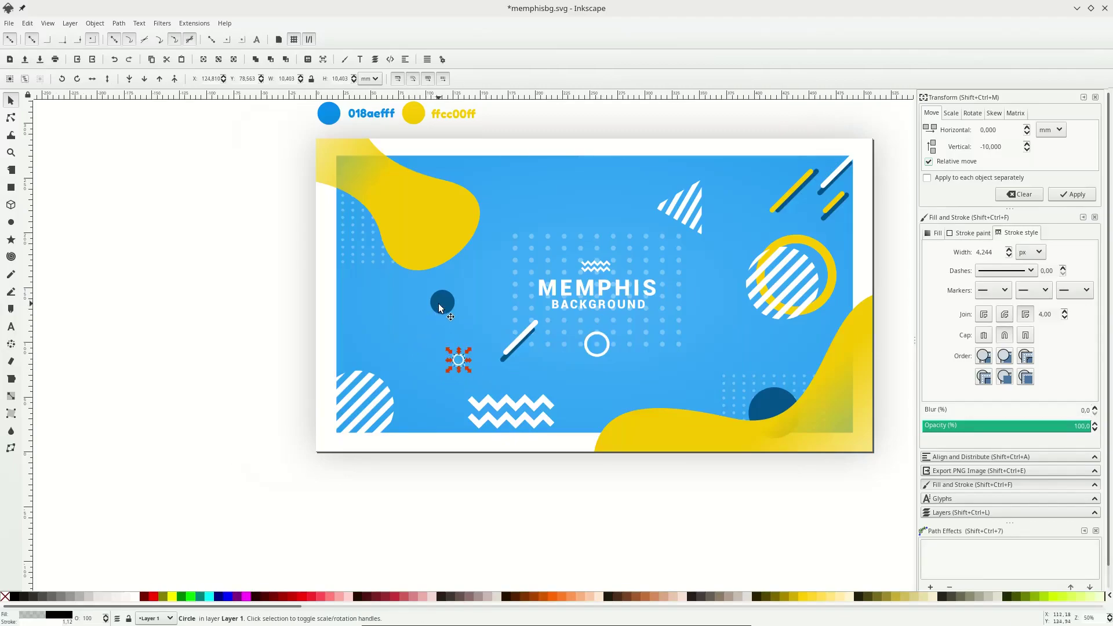
drag(458, 360, 431, 389)
drag(448, 302, 465, 283)
click(579, 517)
- Draw a dark blue three-cornered star as a triangle without stroke below the small dark circle, and rotate it slightly
scroll(681, 237, right, 2)
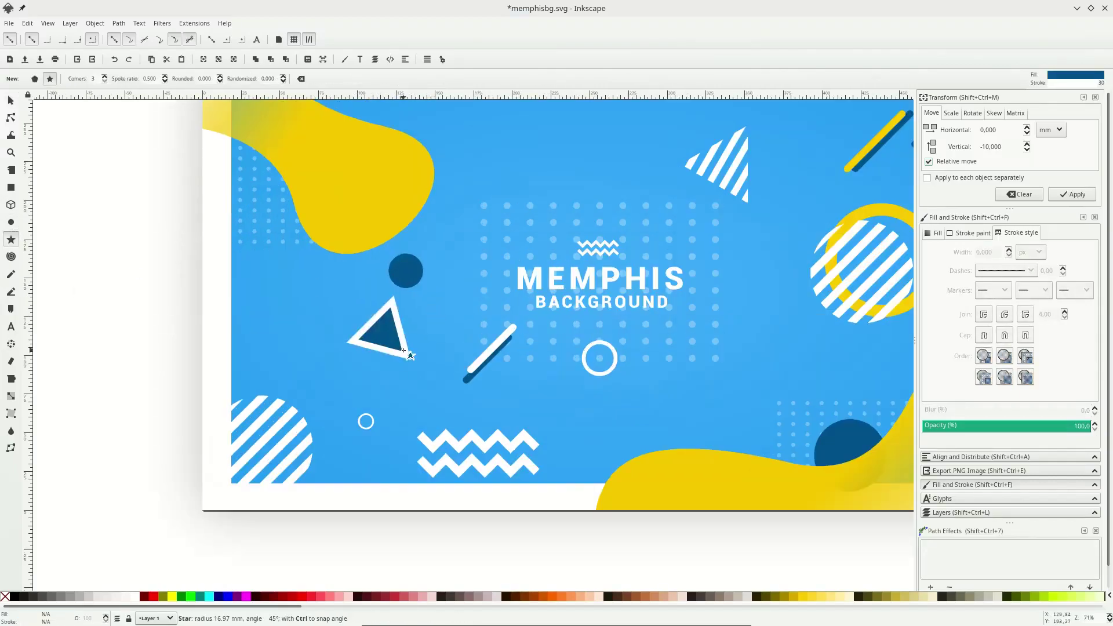
click(381, 329)
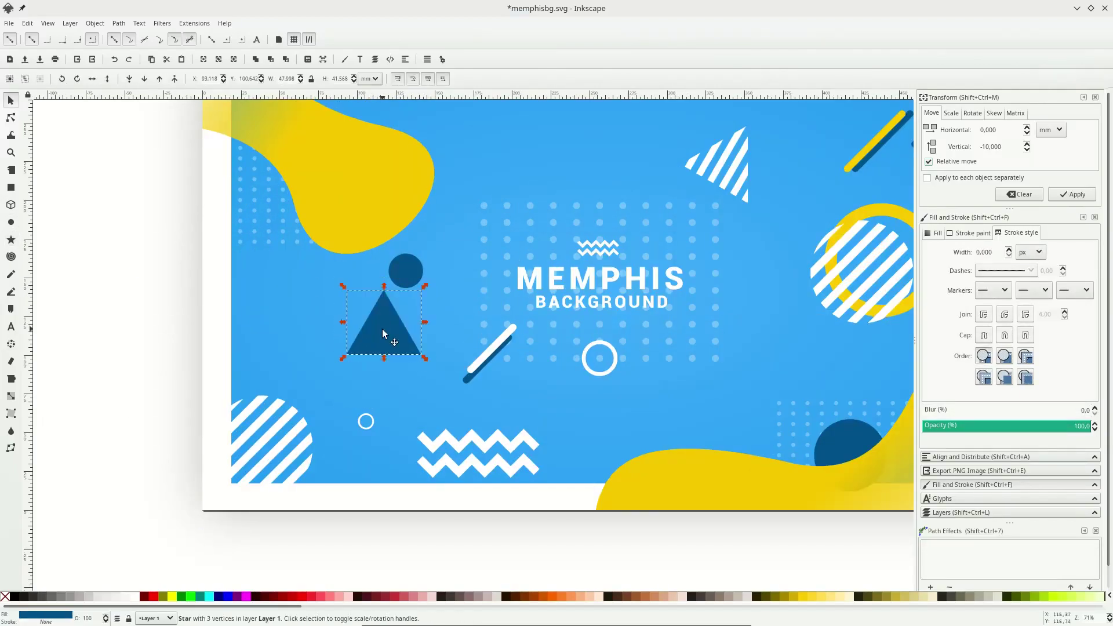
drag(419, 298, 408, 295)
mouse_move(395, 348)
mouse_down()
mouse_move(384, 349)
mouse_move(401, 349)
mouse_up()
- Duplicate the dark triangle offset to the upper right and turn the copy into a yellow outline without fill
key(ctrl+d)
scroll(354, 278, up, 4)
scroll(379, 406, down, 1)
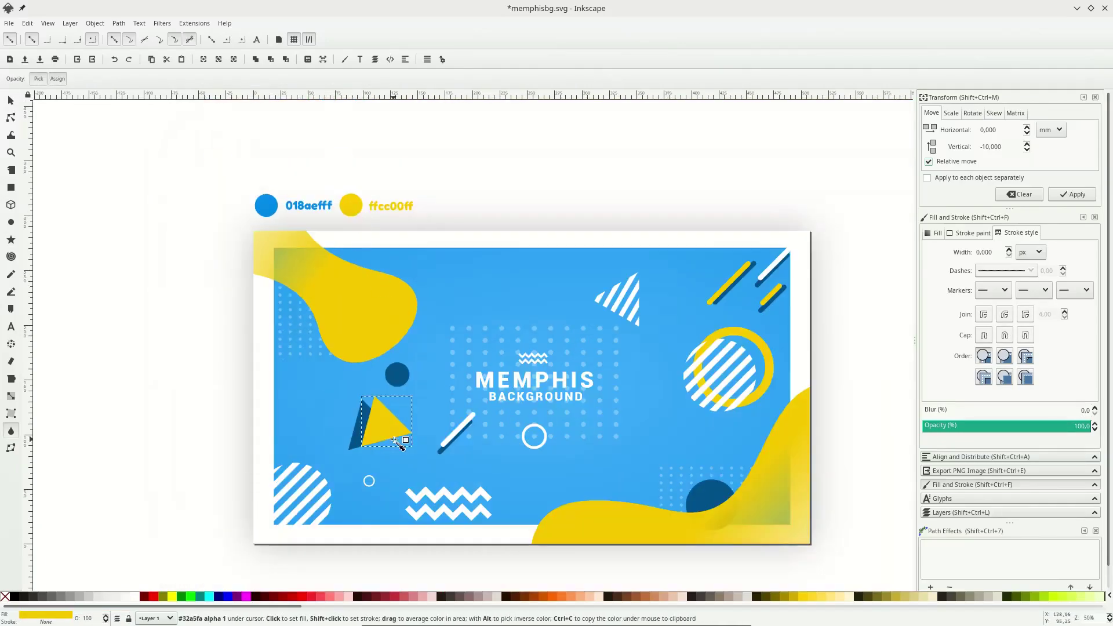
scroll(392, 522, up, 2)
right_click(63, 621)
click(130, 563)
- Restack the yellow outline triangle behind the dark blue triangle but above the blue panel
click(10, 99)
click(129, 79)
click(160, 78)
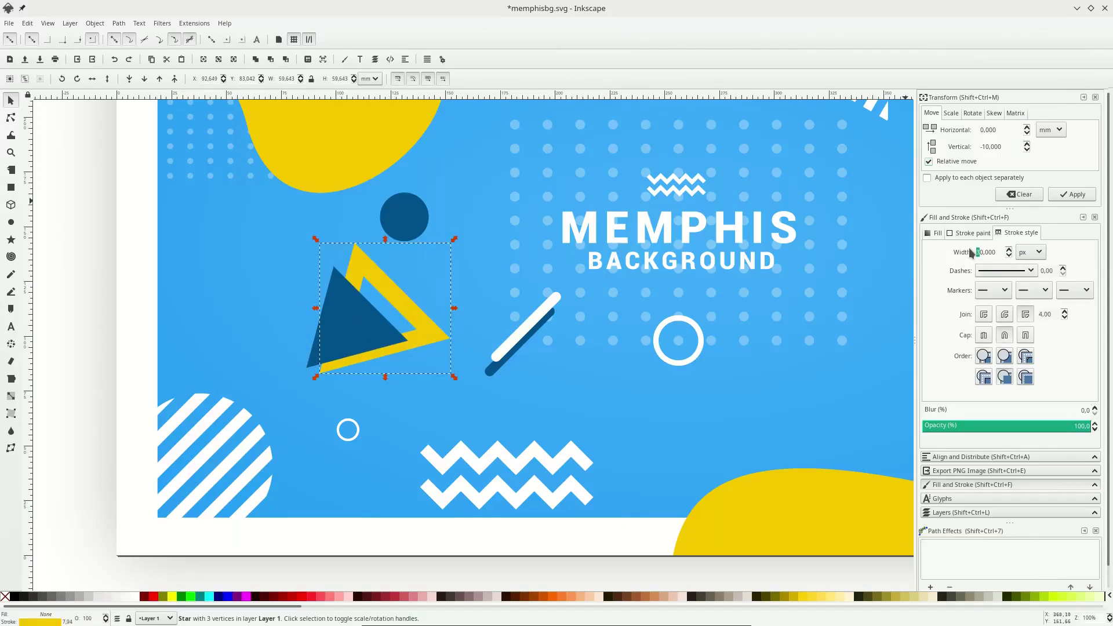
- Set the yellow outline triangle's stroke width to 10 px, shrink it proportionally and position it over the dark blue triangle
key(Return)
ctrl+scroll(579, 294, up, 1)
click(174, 78)
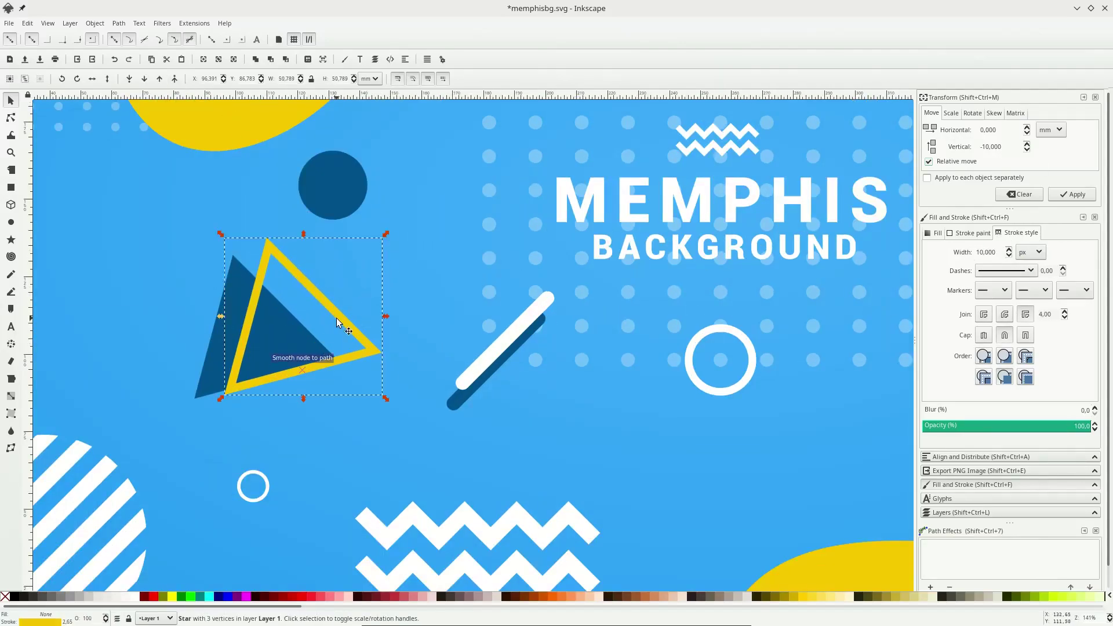
ctrl+shift+drag(384, 398, 362, 375)
scroll(330, 313, left, 4)
mouse_move(408, 305)
mouse_down()
mouse_move(395, 316)
mouse_move(398, 308)
mouse_up()
- Move the small white ring up, closer beneath the overlapping triangles
ctrl+scroll(402, 335, down, 2)
scroll(401, 348, left, 2)
drag(424, 403, 426, 378)
scroll(334, 353, right, 4)
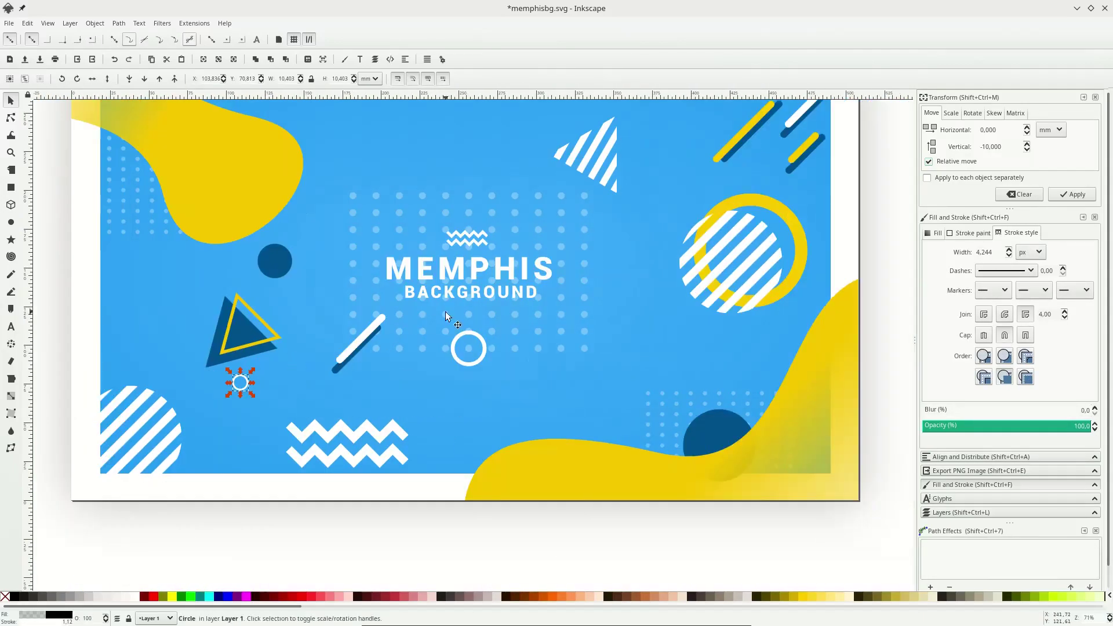
- Add a small dark blue triangle between the dot grid and the large striped circle, and save the drawing
click(605, 248)
drag(665, 207, 636, 260)
ctrl+scroll(623, 248, up, 1)
ctrl+scroll(585, 301, down, 2)
scroll(633, 302, left, 1)
click(819, 358)
key(ctrl+s)
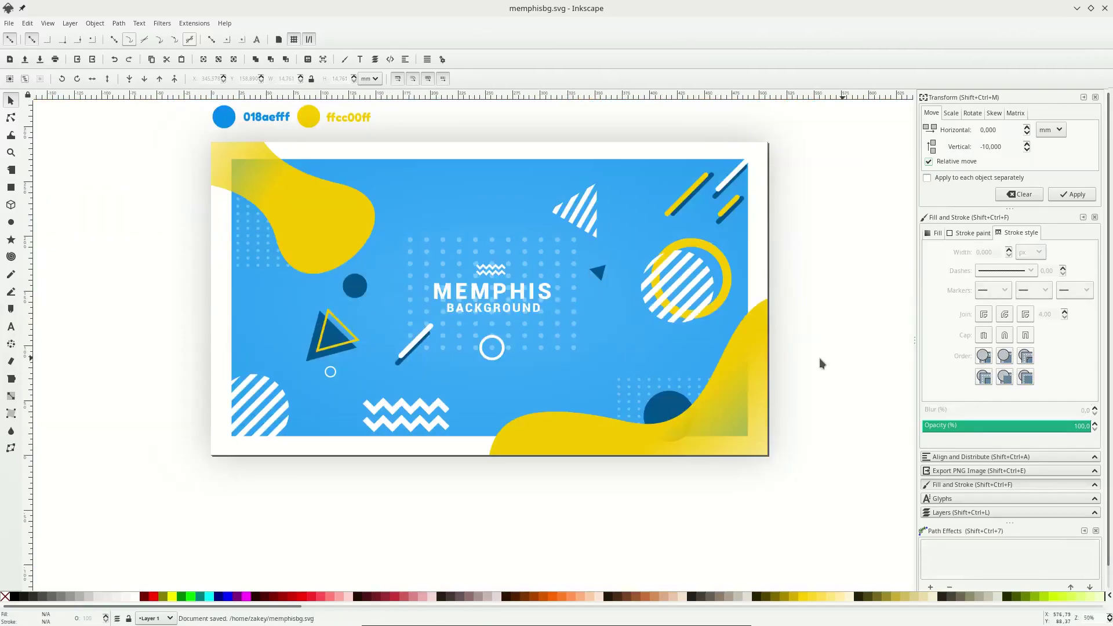
- Duplicate the small dark blue triangle below itself, color the copy yellow and turn it to point right
ctrl+scroll(734, 323, up, 1)
click(537, 253)
key(ctrl+d)
drag(537, 252, 551, 322)
click(505, 325)
ctrl+scroll(505, 326, up, 2)
ctrl+scroll(669, 343, down, 1)
key(d)
click(765, 181)
key(s)
ctrl+scroll(604, 293, down, 1)
scroll(509, 411, left, 2)
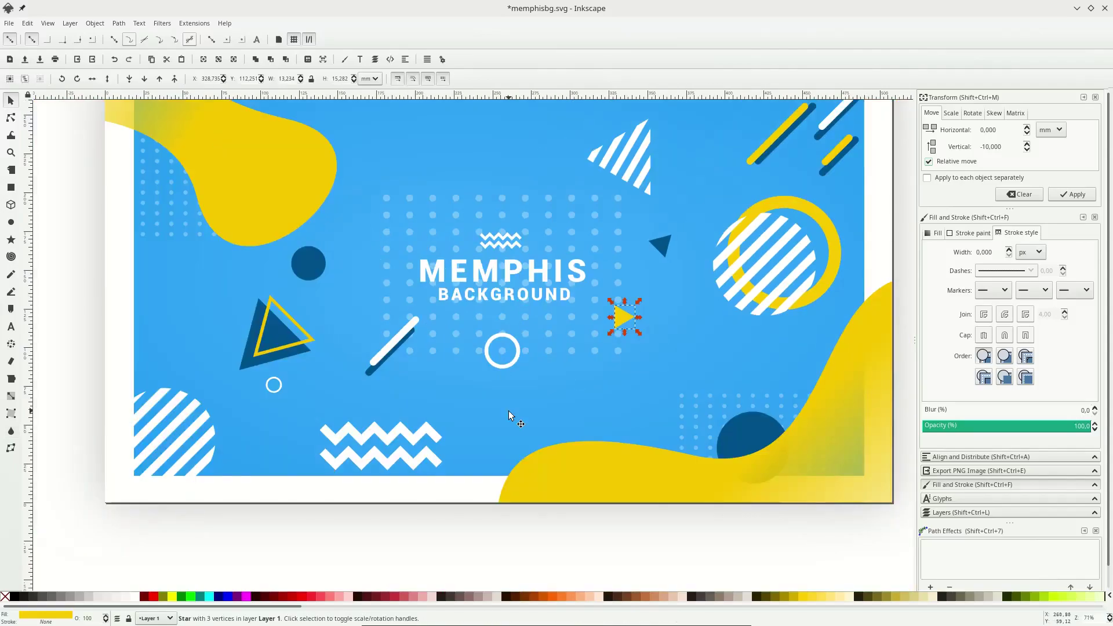
- Nudge the white ring below the title and save the drawing
ctrl+scroll(513, 441, down, 2)
click(534, 483)
ctrl+scroll(505, 413, up, 3)
mouse_move(514, 393)
mouse_down()
mouse_move(514, 423)
mouse_move(513, 394)
mouse_up()
ctrl+scroll(513, 354, down, 3)
click(538, 500)
key(ctrl+s)
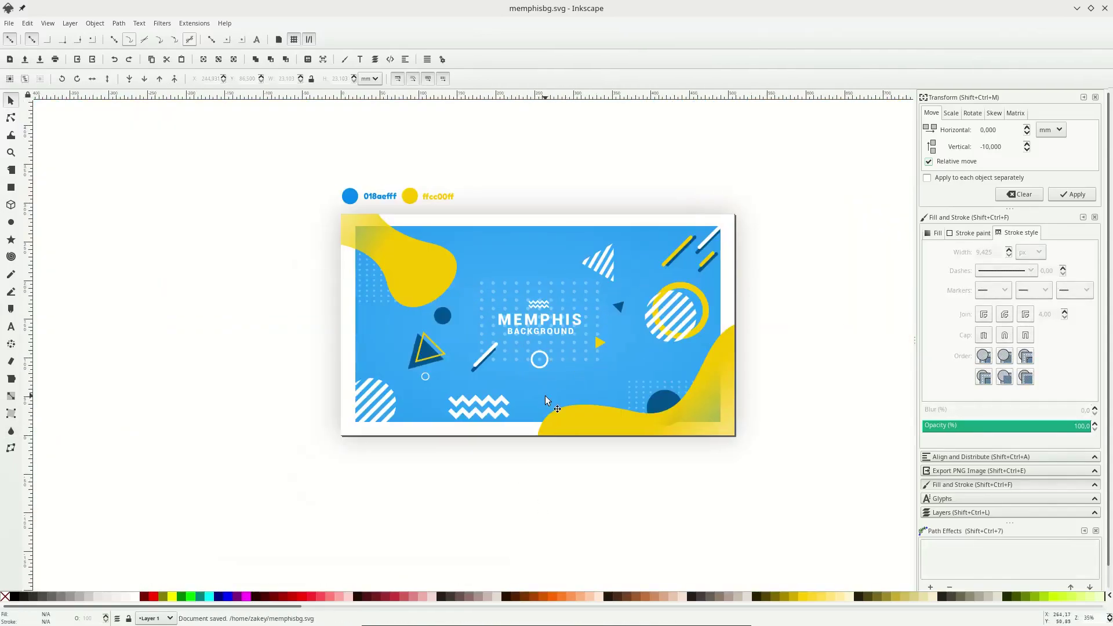
- Duplicate the yellow outline triangle behind the striped triangle and place a white ring partly behind the upper-left yellow shape
ctrl+scroll(459, 352, up, 1)
click(434, 348)
key(ctrl+d)
drag(435, 348, 685, 254)
ctrl+scroll(702, 262, up, 1)
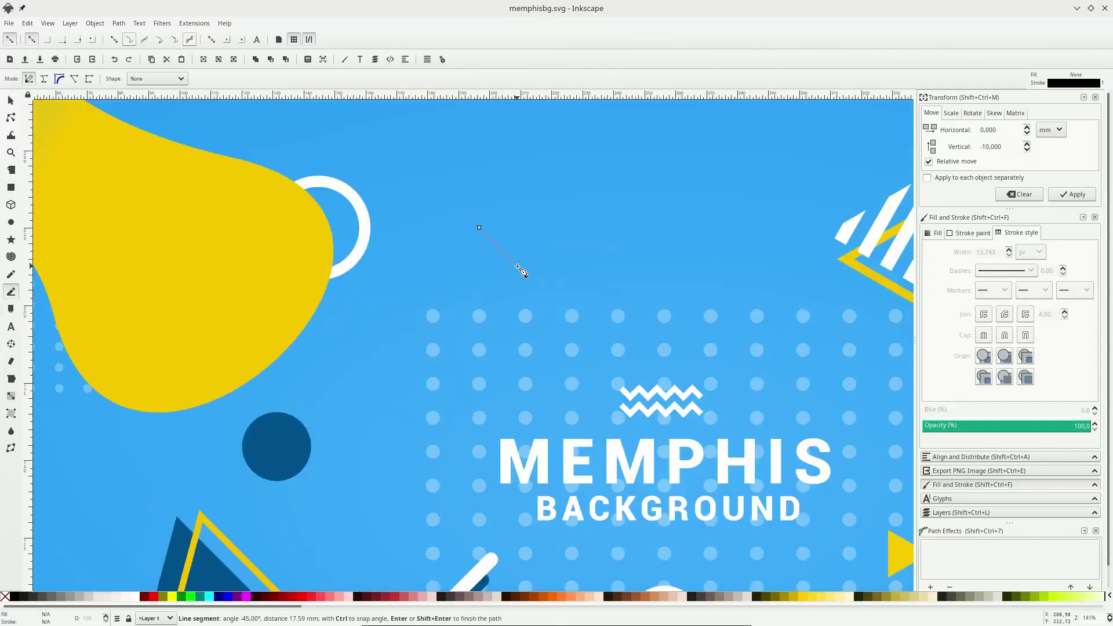
- Draw a 45° line about 18 mm long above the title with a 20 px white stroke, and mirror a copy into a cross
double_click(518, 266)
text(s)
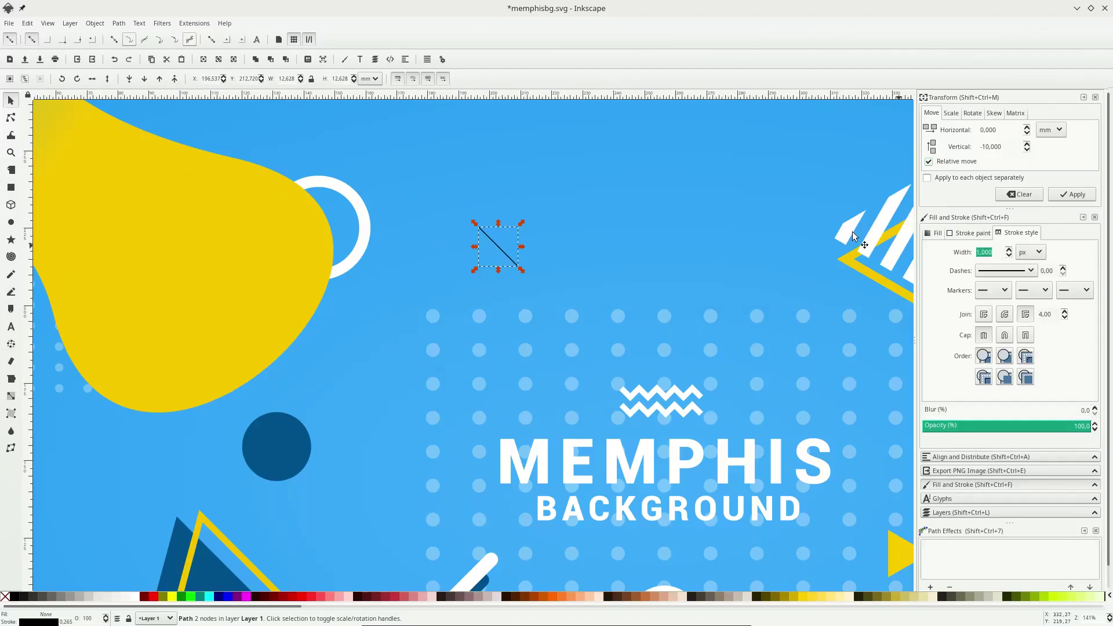
text(15)
key(Return)
right_click(40, 622)
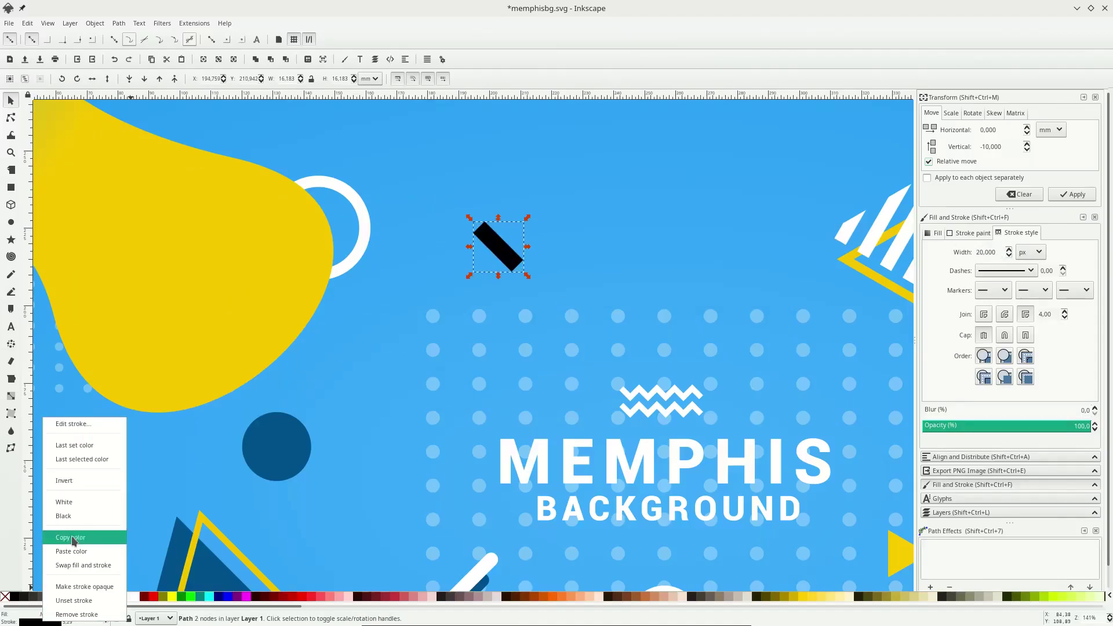
click(70, 502)
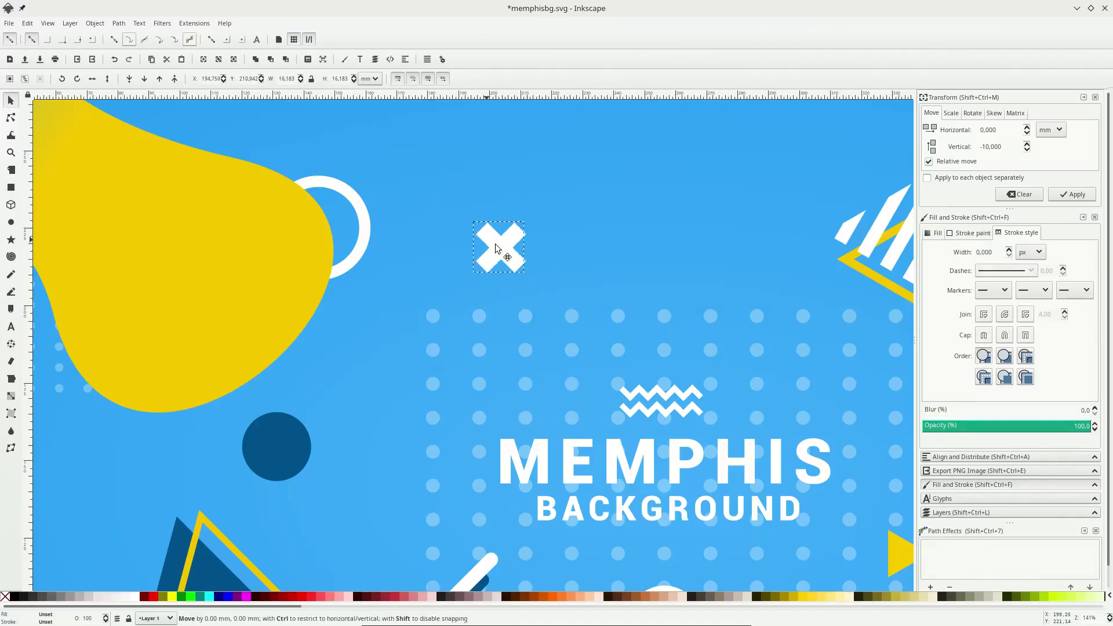
- Move the cross to the upper-left corner of the dot grid and color it yellow
drag(506, 268, 244, 542)
key(d)
click(903, 553)
right_click(54, 614)
click(81, 561)
scroll(328, 419, down, 1)
key(s)
- Place a white copy of the cross, about 22.5 mm wide, left of the overlapping triangles
key(ctrl+d)
drag(208, 540, 390, 397)
right_click(46, 618)
click(85, 561)
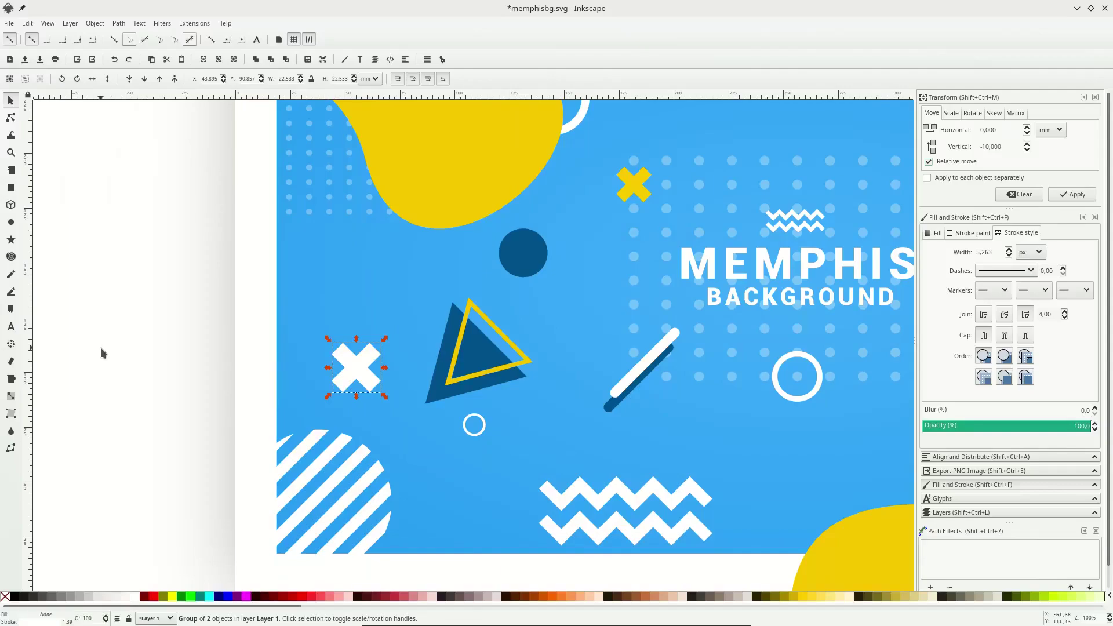
click(101, 353)
- Duplicate the yellow cross to the upper right of the title, color the copy white and save the drawing
scroll(196, 365, down, 2)
scroll(371, 365, up, 3)
click(437, 338)
key(ctrl+d)
drag(438, 339, 648, 356)
right_click(50, 621)
click(74, 502)
scroll(227, 443, down, 2)
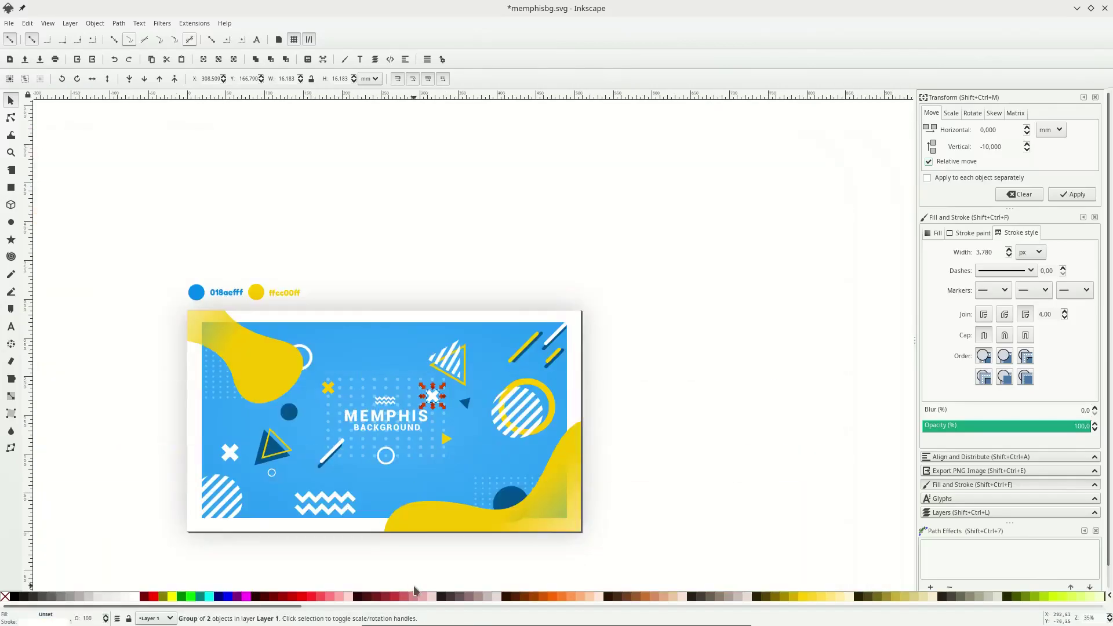
scroll(226, 443, up, 1)
scroll(226, 443, down, 3)
key(Escape)
click(364, 294)
scroll(497, 539, left, 1)
click(497, 539)
key(ctrl+s)
scroll(498, 538, right, 1)
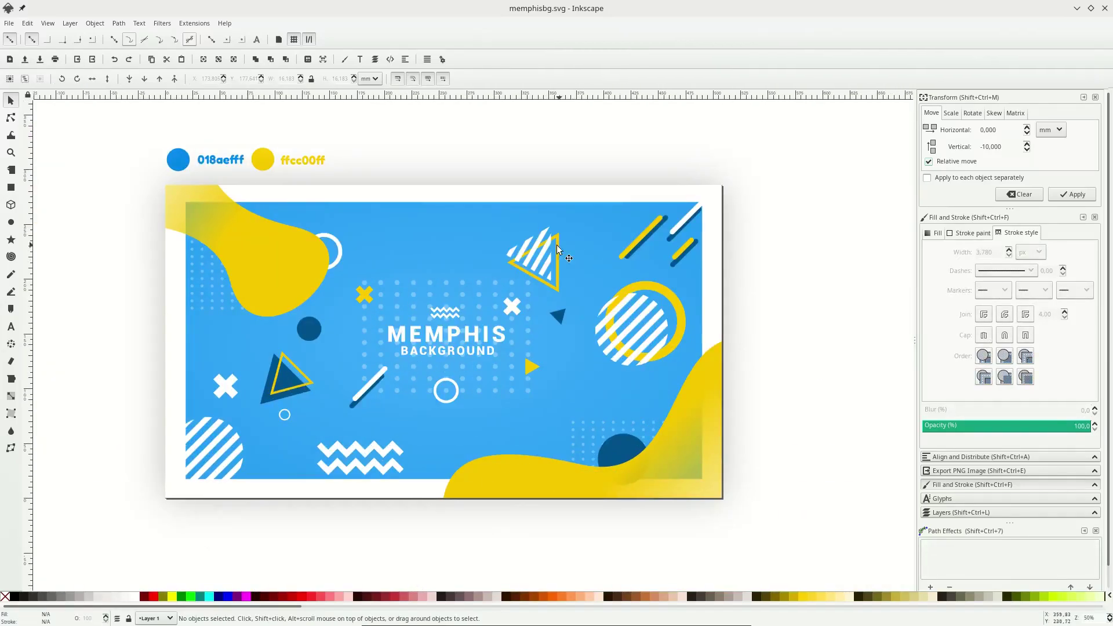
- Draw a yellow circle with a 13.47 mm radius above the title and reduce it to a half-circle with a diagonal edge
drag(557, 245, 567, 236)
scroll(765, 328, left, 2)
click(766, 328)
click(11, 223)
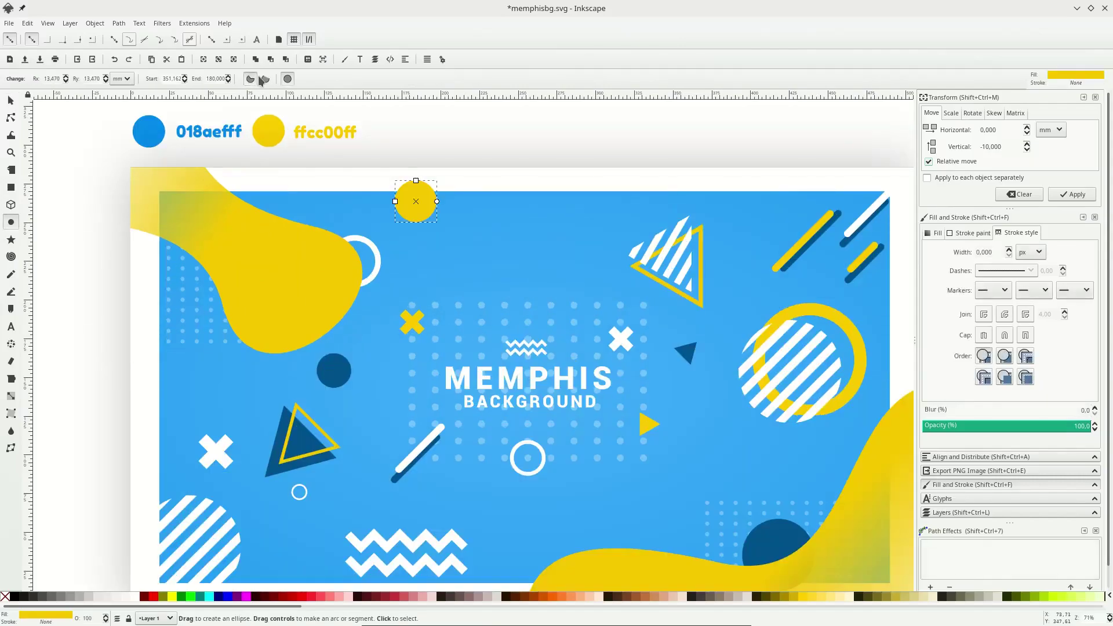
key(s)
drag(413, 197, 502, 250)
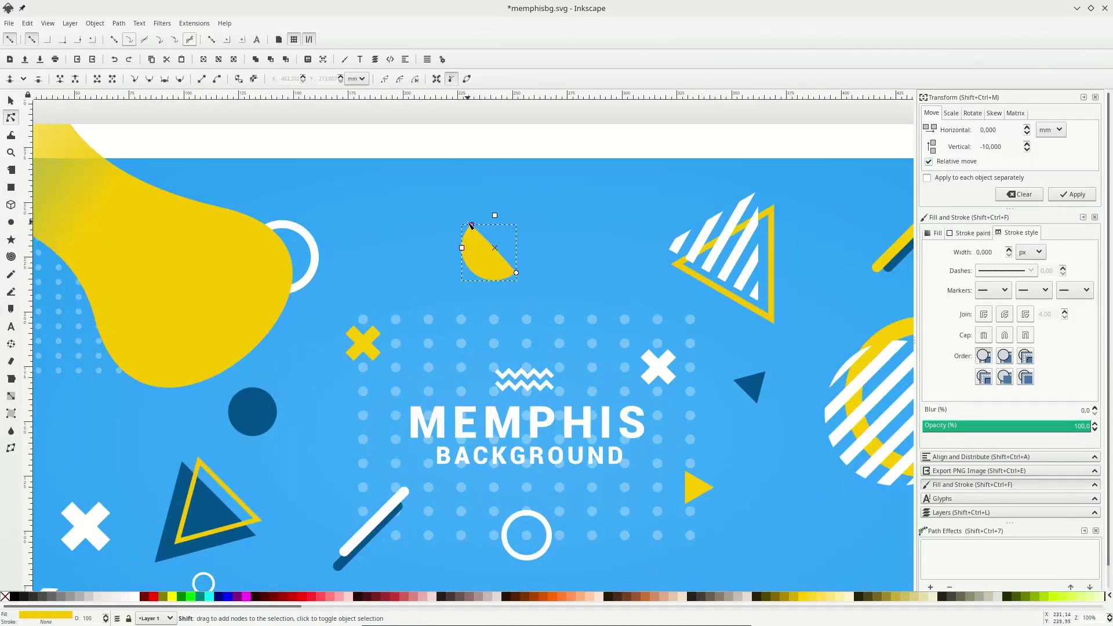
key(s)
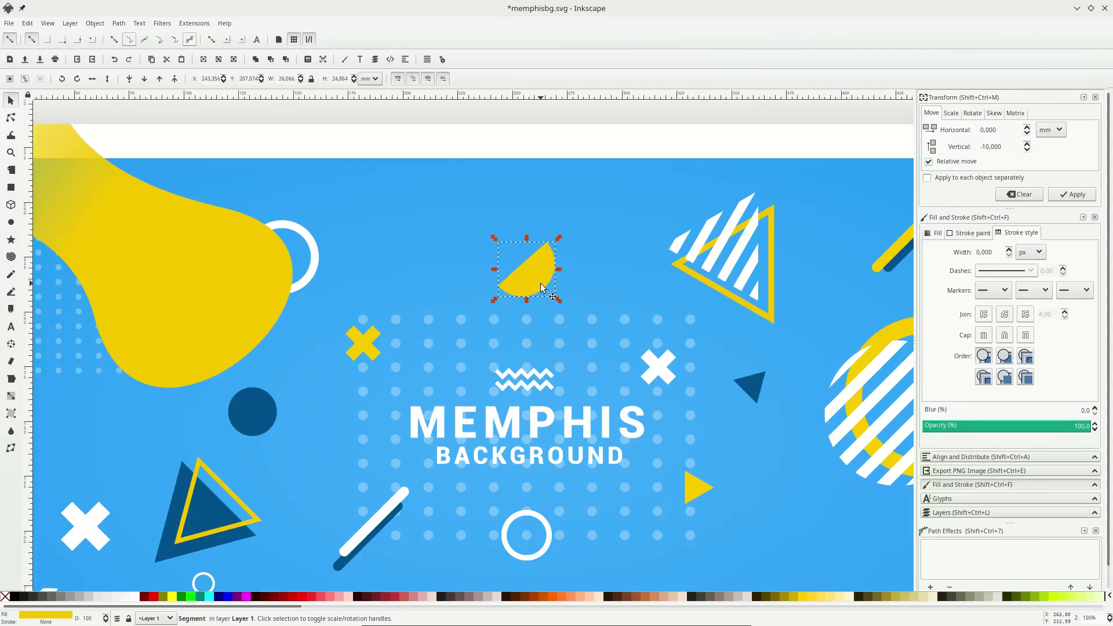
- Duplicate the yellow half-circle, flip the copy, offset it to the upper left and color it white
key(ctrl+d)
drag(541, 284, 514, 253)
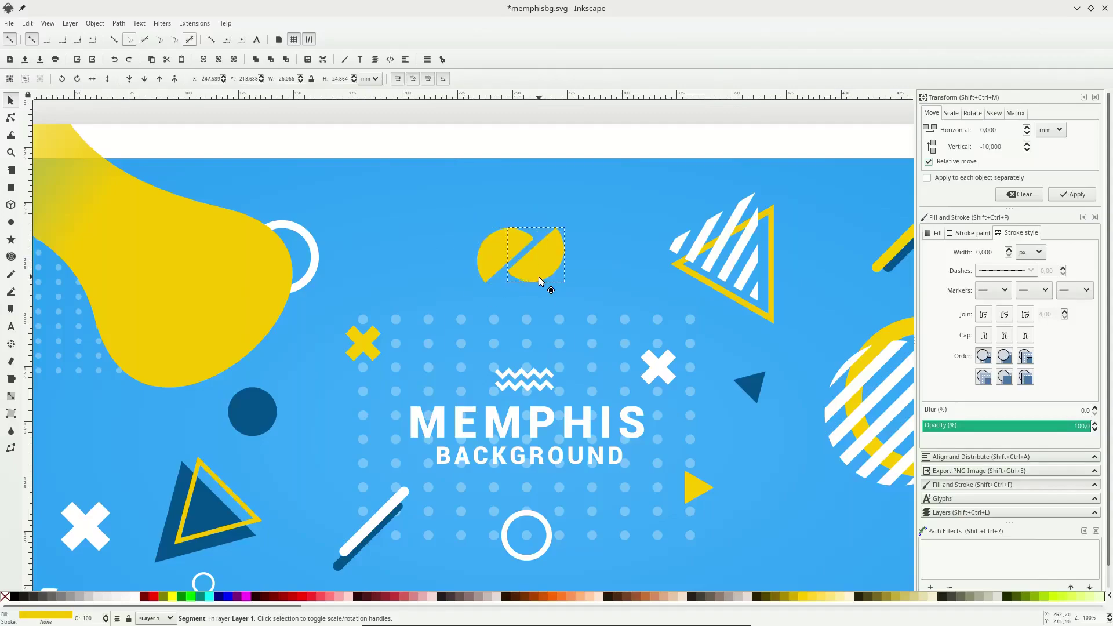
key(d)
click(316, 257)
key(s)
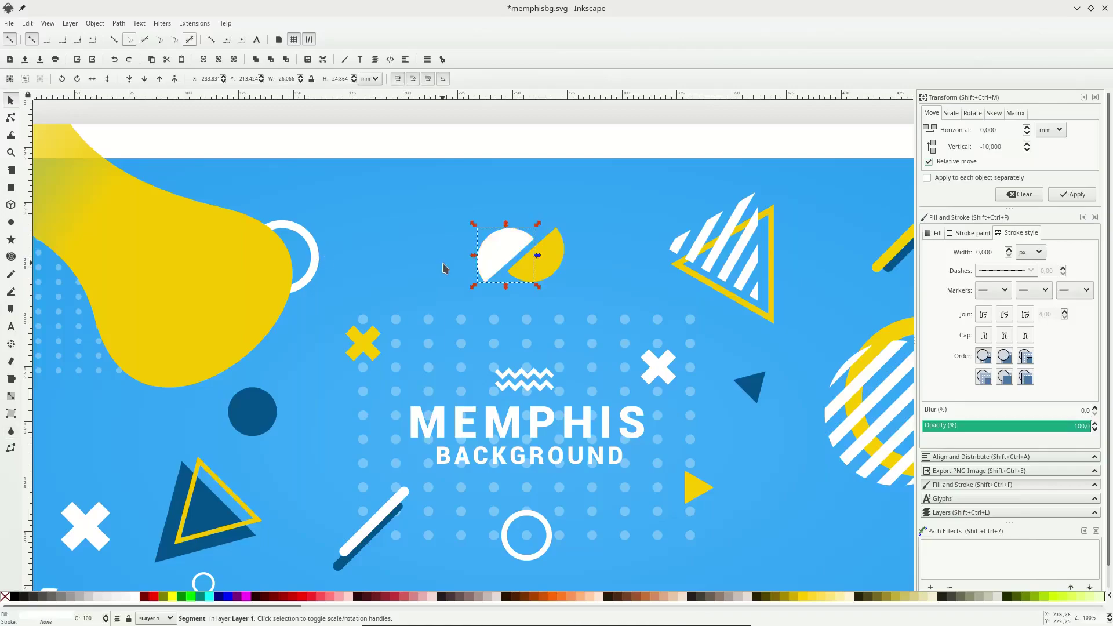
- Duplicate both half-circles and place the copies below the title, just above the lower yellow wave
scroll(476, 279, down, 2)
shift+click(513, 276)
key(ctrl+d)
drag(513, 276, 551, 463)
scroll(549, 464, up, 2)
scroll(549, 464, down, 4)
key(Escape)
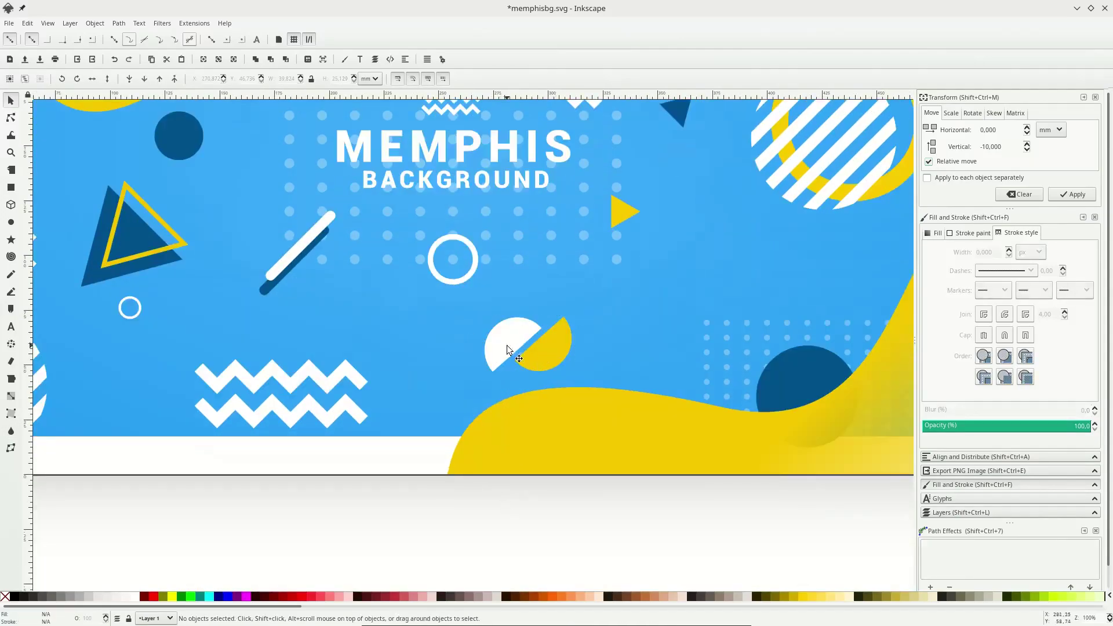
- Color the white half-circle of the lower pair dark blue, matching the large dark triangle
click(508, 346)
key(d)
click(146, 257)
key(2)
- Turn the yellow half-circle of the lower pair into an unfilled yellow outline with a 5 px stroke
key(n)
click(509, 346)
right_click(32, 614)
click(69, 562)
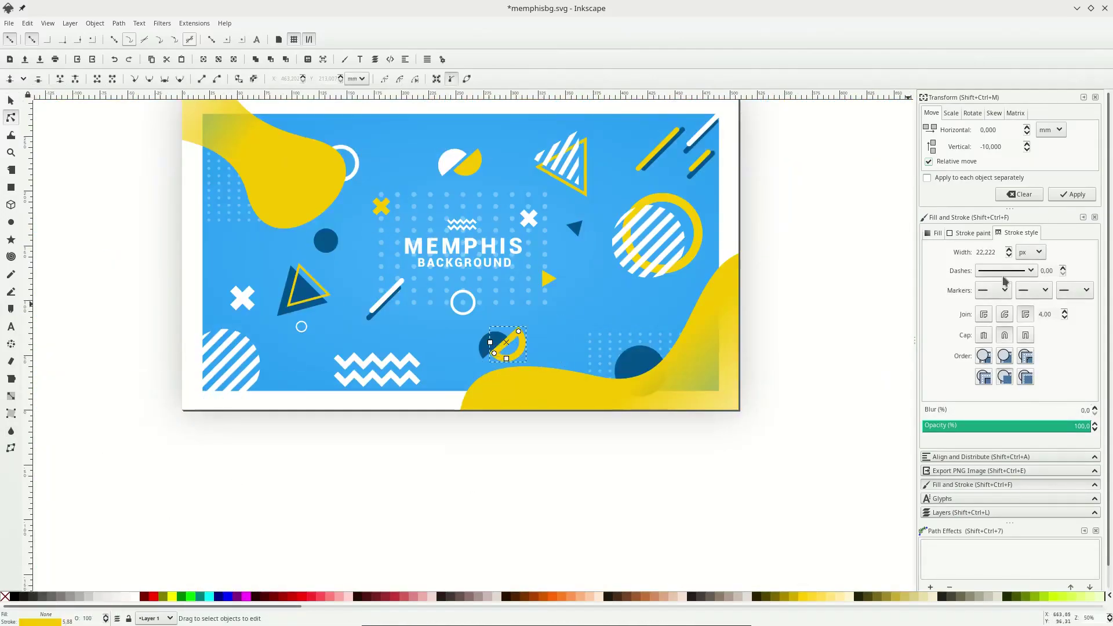
key(BackSpace)
text(5)
key(Return)
key(s)
key(Escape)
- Group the dark blue half-circle with the yellow outline half-circle
scroll(490, 360, up, 3)
click(503, 313)
shift+click(580, 294)
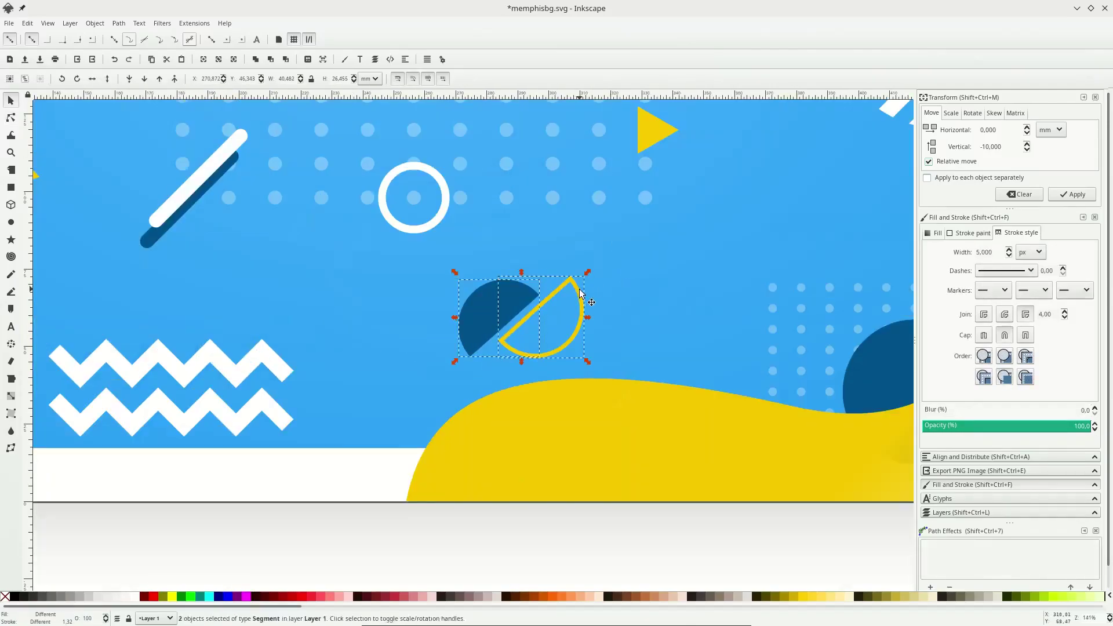
key(ctrl+g)
- Rotate the half-circle group counterclockwise until its flat edges stand nearly vertical
click(580, 294)
drag(588, 272, 495, 313)
key(Escape)
scroll(478, 355, down, 3)
key(ctrl+z)
scroll(502, 368, up, 2)
click(520, 366)
click(527, 365)
ctrl+click(486, 360)
click(469, 377)
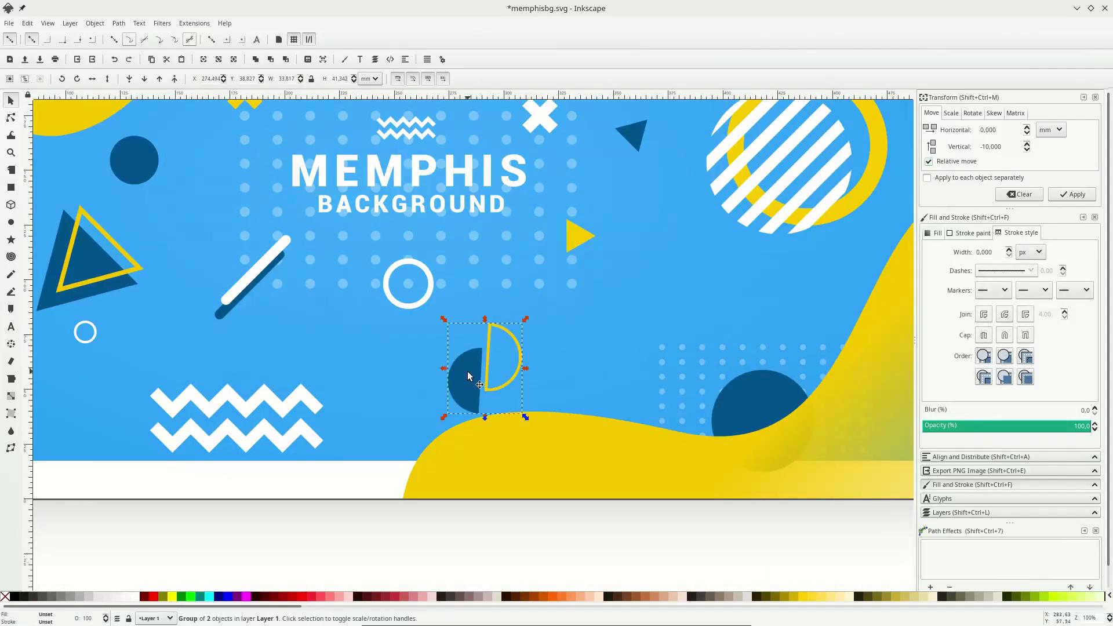
- Shrink the half-circle group and rotate it further so the yellow outline half sits above the dark blue half
key(Escape)
click(498, 389)
click(509, 383)
drag(523, 419, 541, 434)
scroll(524, 414, down, 2)
scroll(516, 430, up, 1)
click(503, 398)
key(5)
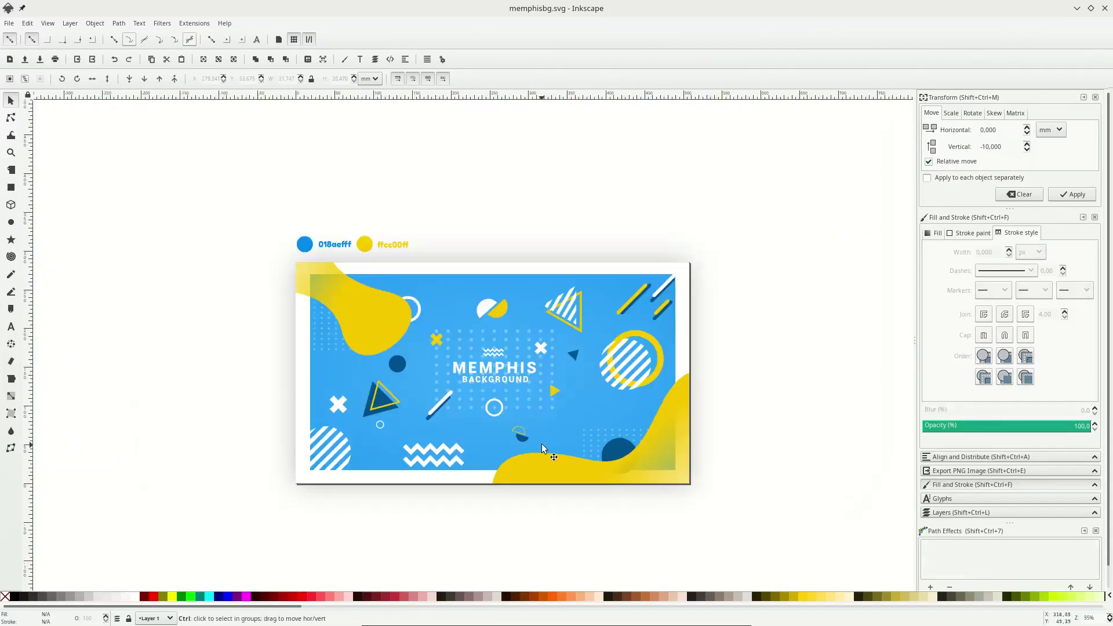
- Set the stroke width of the yellow outline half-circle to 13 px
key(3)
key(n)
click(486, 409)
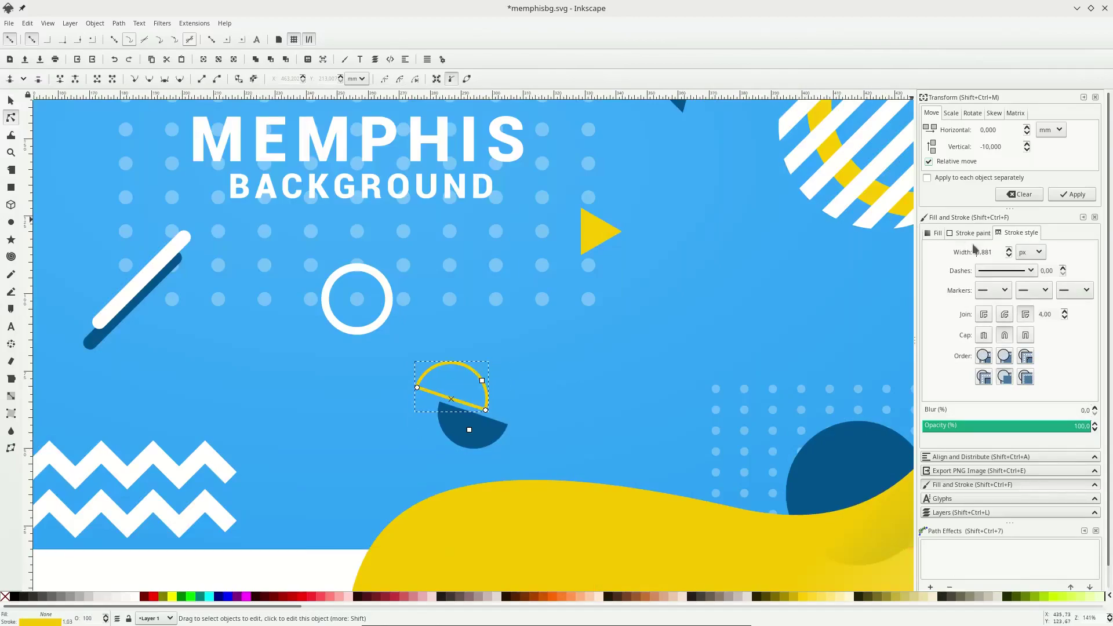
drag(995, 251, 900, 246)
text(13)
key(Return)
key(s)
- Move the dark blue half-circle clear of the thickened outline, and shrink the white ring and the white cross near the title
key(n)
click(471, 435)
key(s)
drag(471, 435, 425, 468)
drag(494, 449, 495, 444)
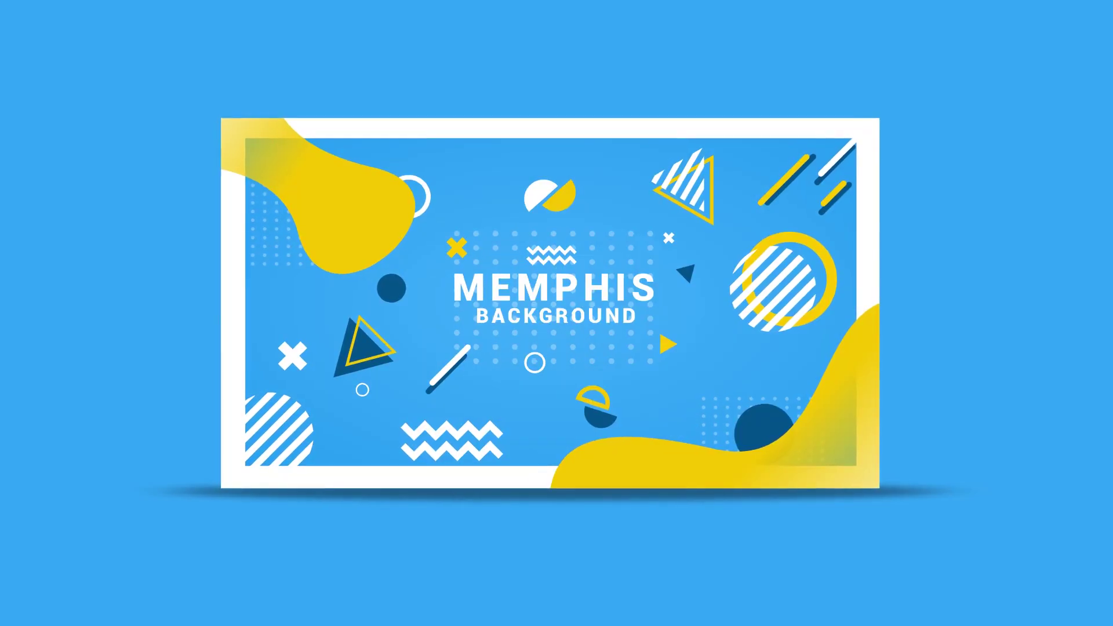